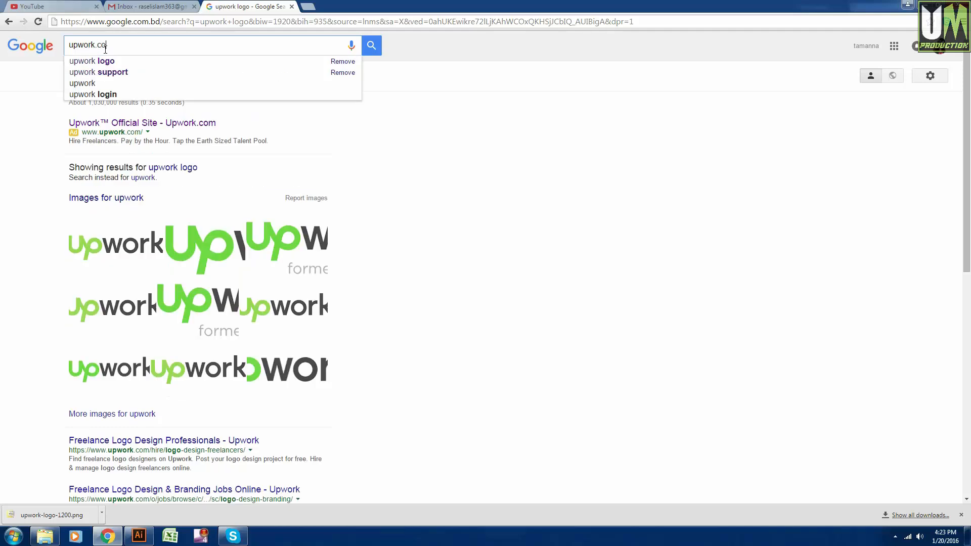
# Search Google for upwork.com and open the official Upwork result in its own new tab.
pyautogui.press('Return')
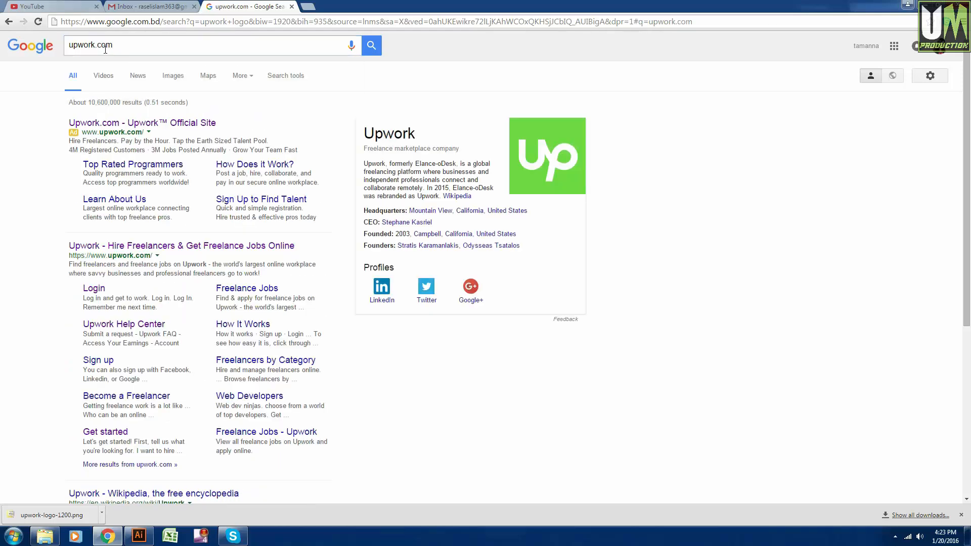
pyautogui.rightClick(142, 127)
pyautogui.click(160, 132)
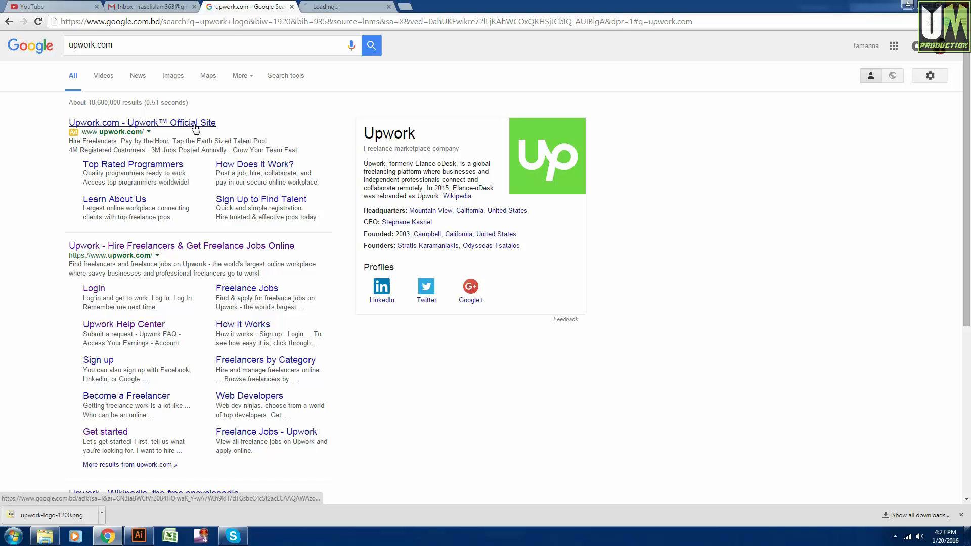
pyautogui.click(331, 4)
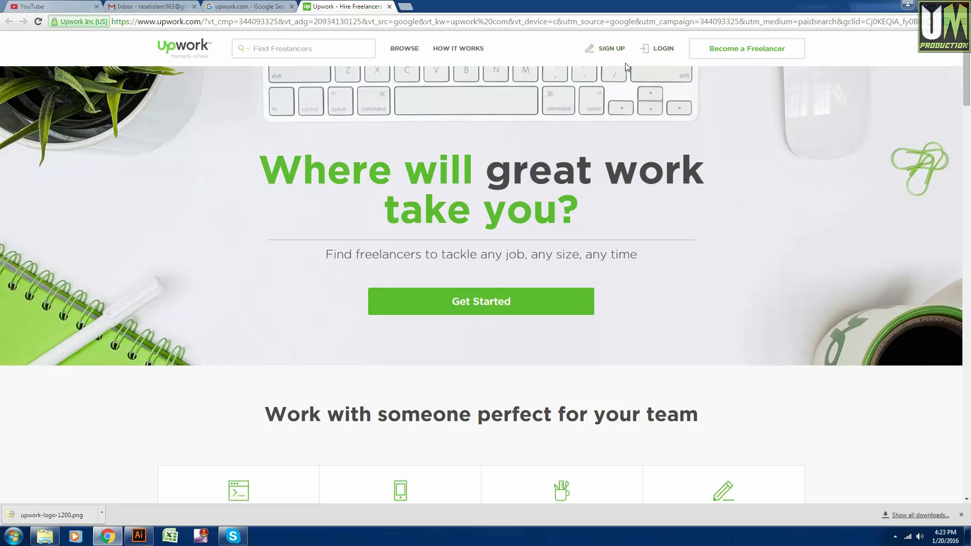
# Dismiss the downloads bar and go to Upwork's Sign Up page.
pyautogui.click(961, 515)
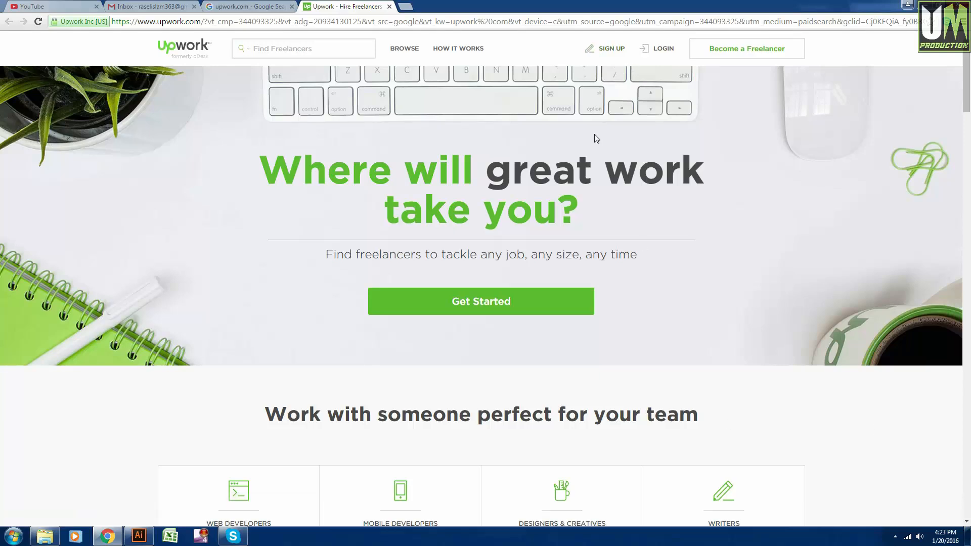
pyautogui.click(608, 51)
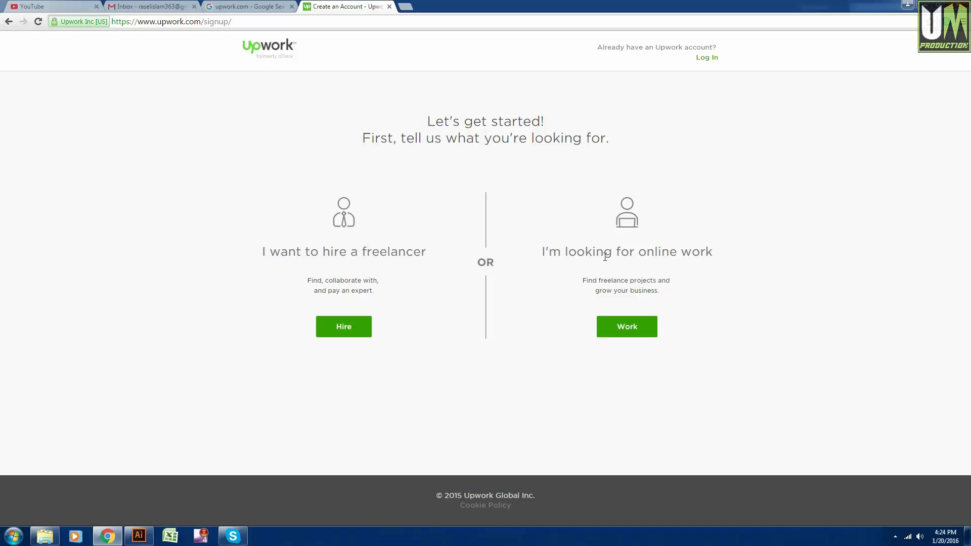
# Join as a freelancer looking for online work and choose Sign Up With Email.
pyautogui.moveTo(711, 256); pyautogui.dragTo(537, 256)
pyautogui.click(607, 271)
pyautogui.moveTo(547, 253); pyautogui.dragTo(634, 253)
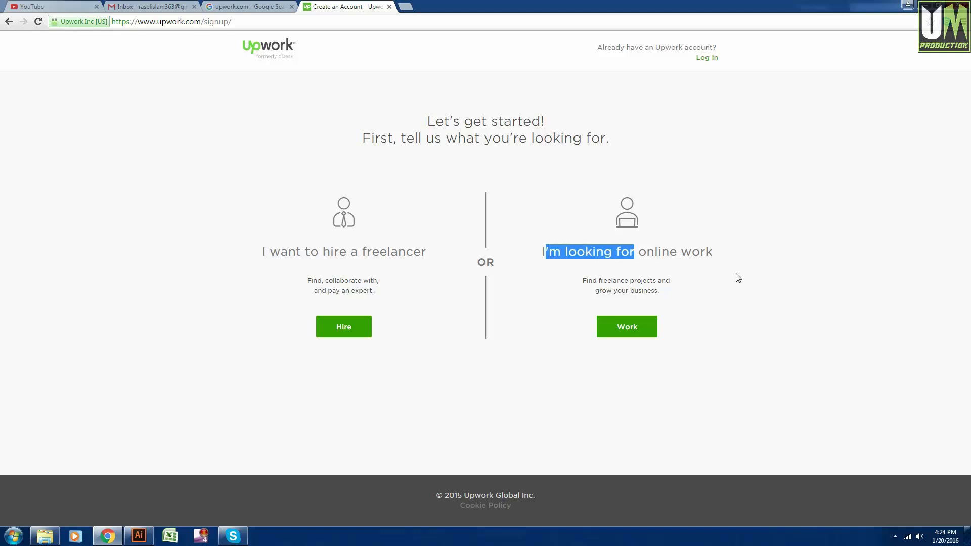
pyautogui.click(724, 270)
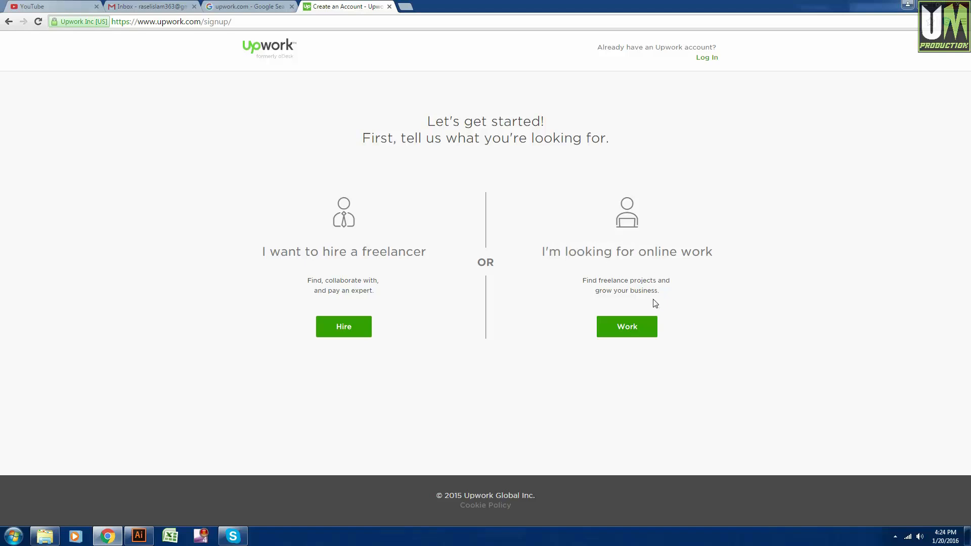
pyautogui.click(640, 331)
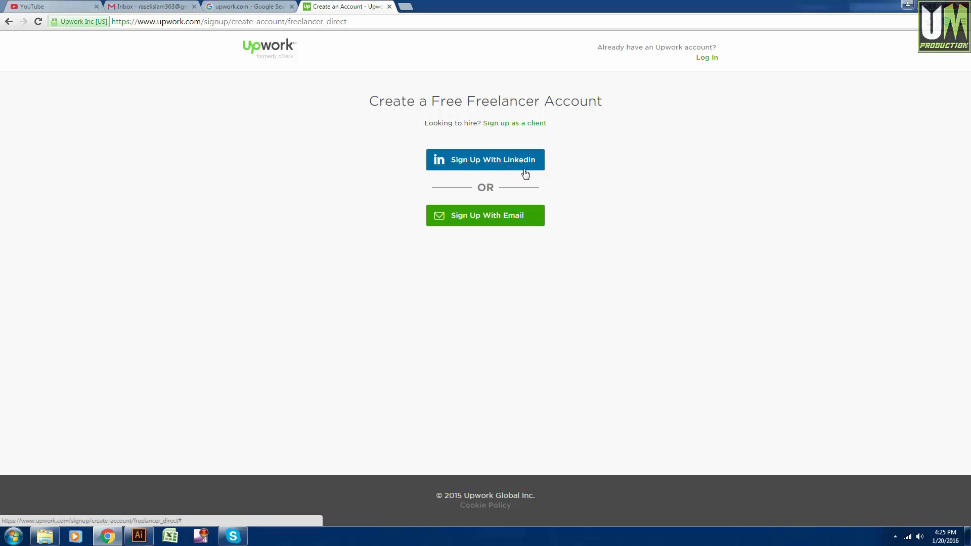
pyautogui.click(488, 223)
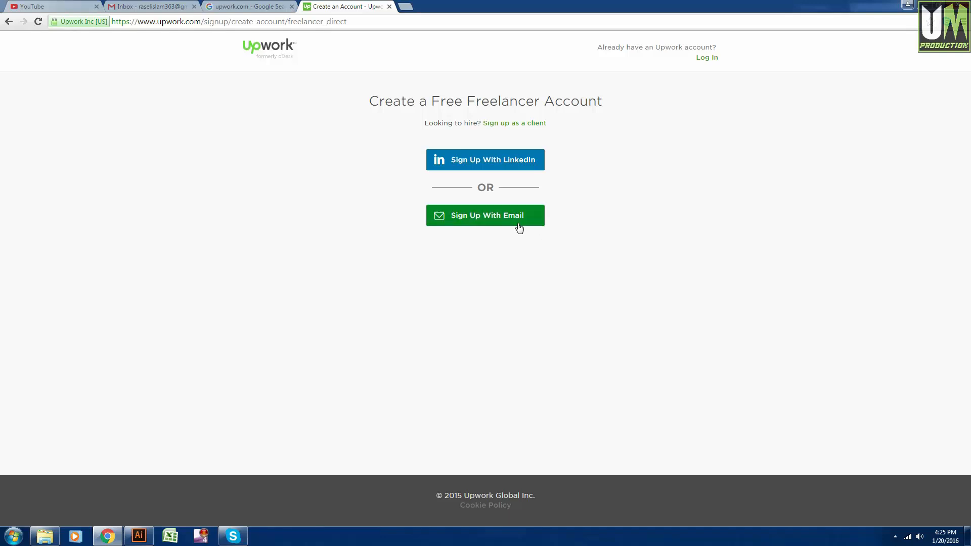
pyautogui.click(503, 223)
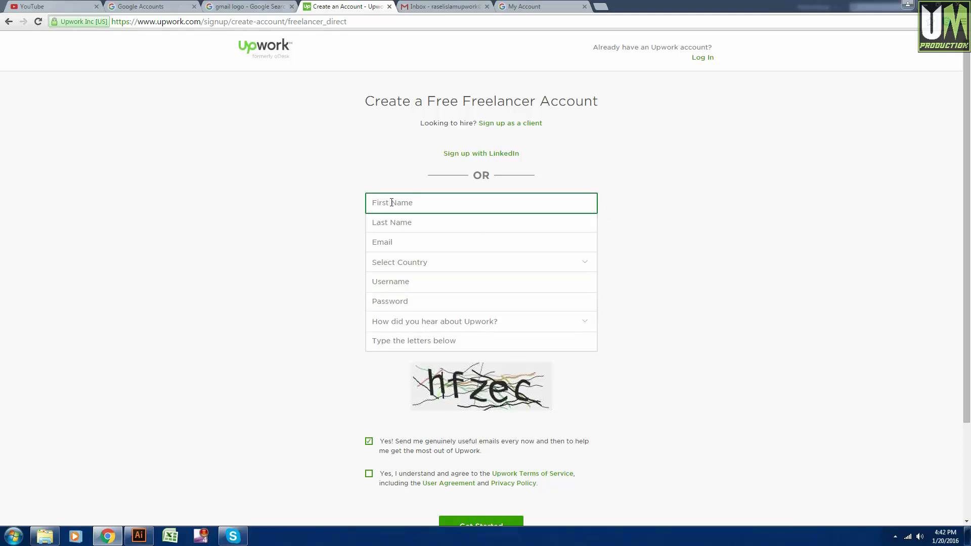
# Enter the user's first and last name on the sign-up form.
pyautogui.click(411, 201)
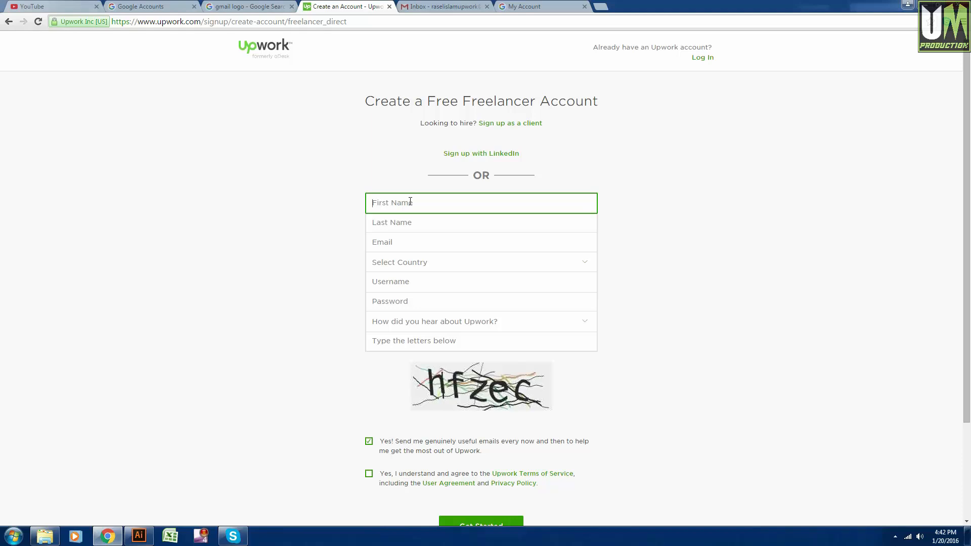
pyautogui.write('r')
pyautogui.press('BackSpace')
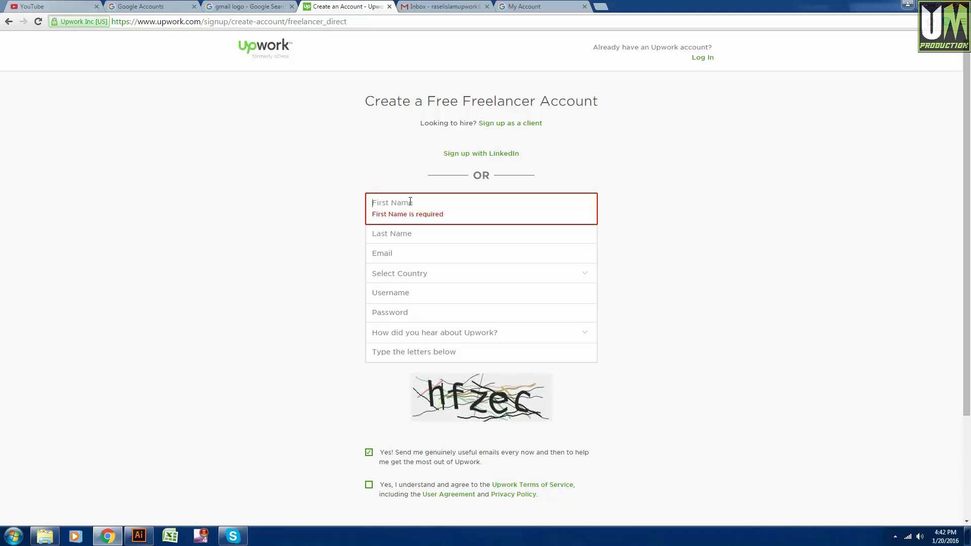
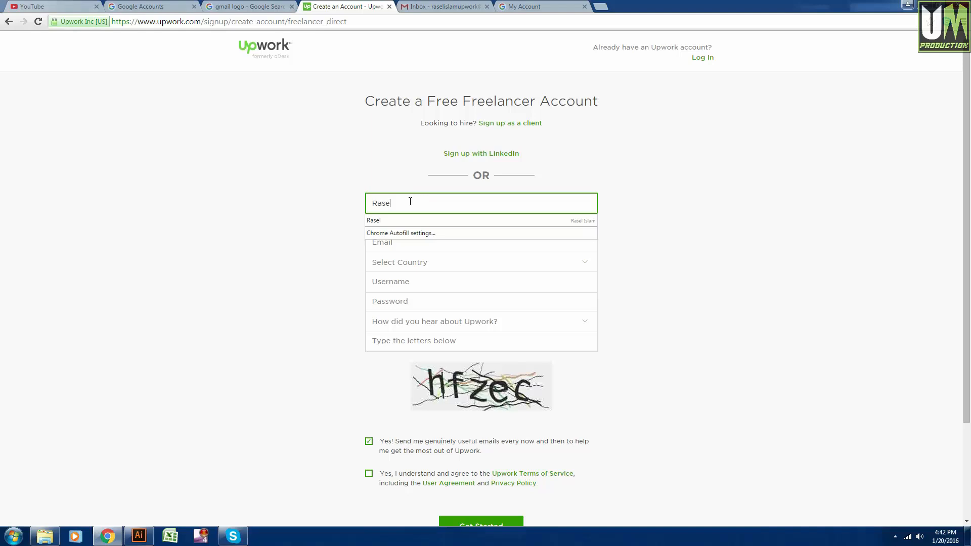
pyautogui.press('Tab')
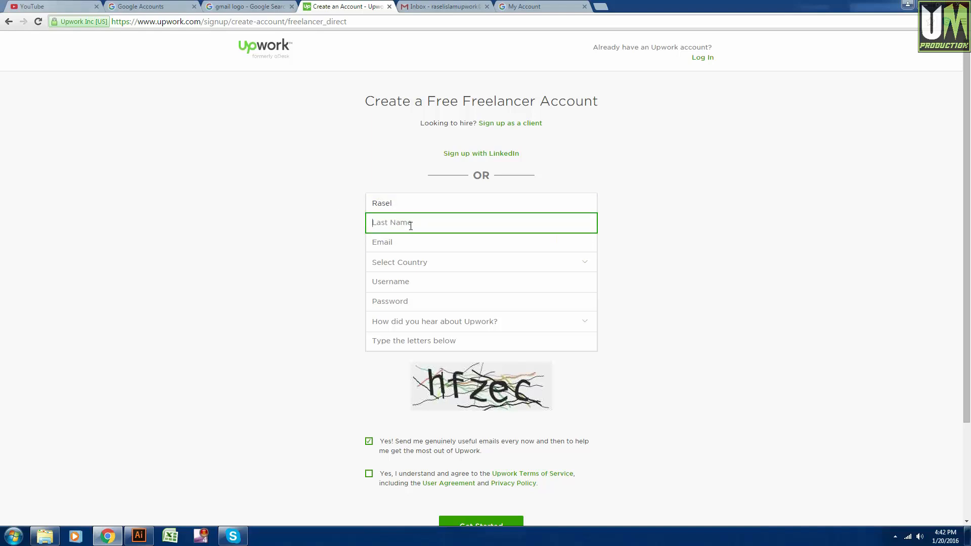
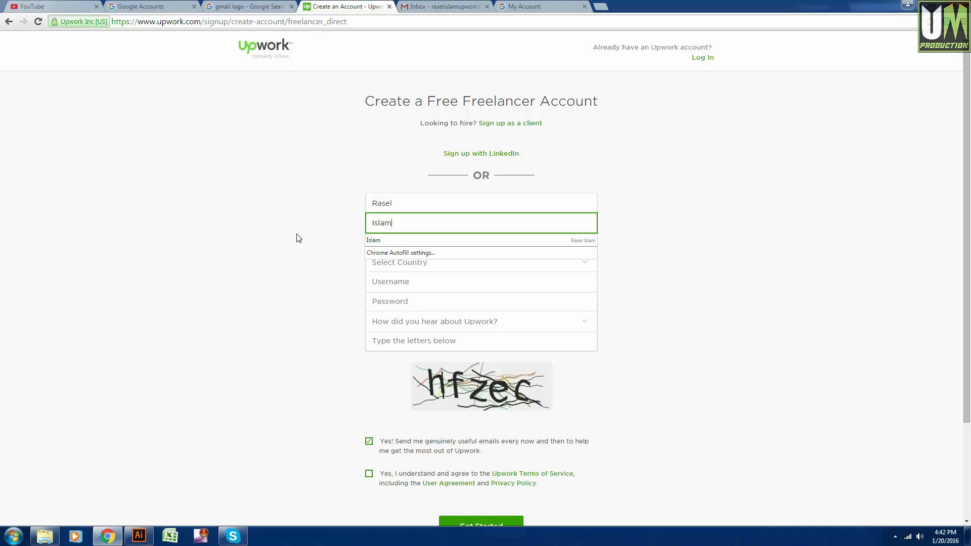
pyautogui.click(302, 244)
# Fill in the user's e-mail address.
pyautogui.click(397, 241)
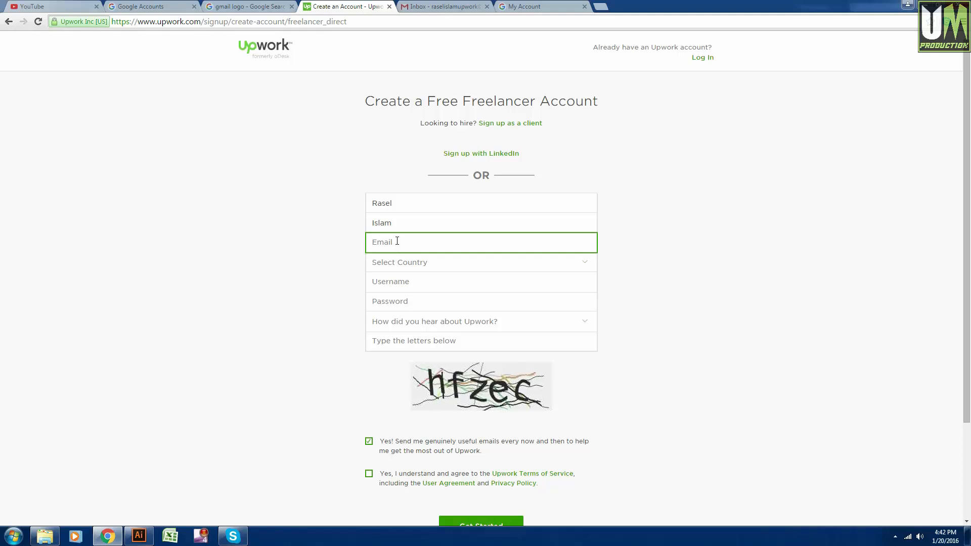
pyautogui.click(319, 252)
# Select Bangladesh as the country.
pyautogui.click(388, 265)
pyautogui.click(387, 264)
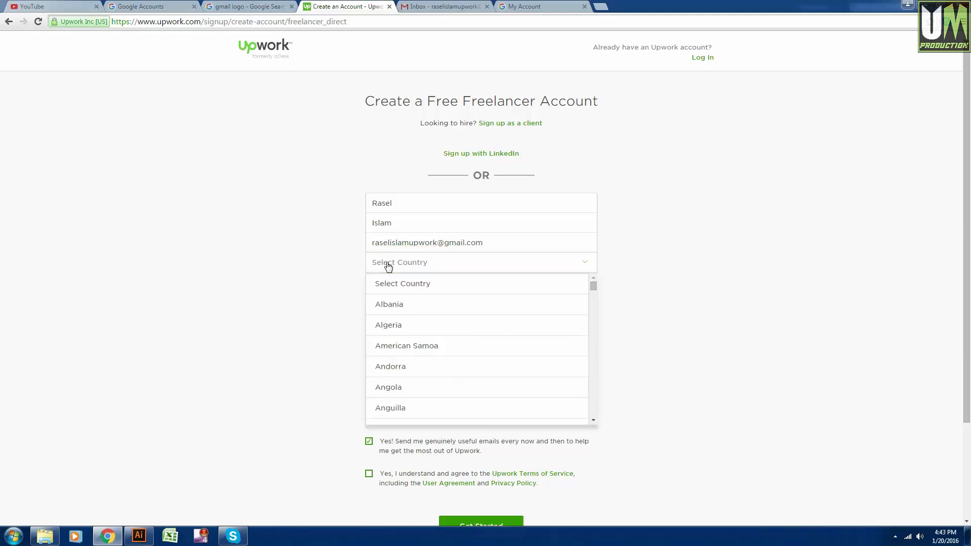
pyautogui.scroll(-7, 414, 299)
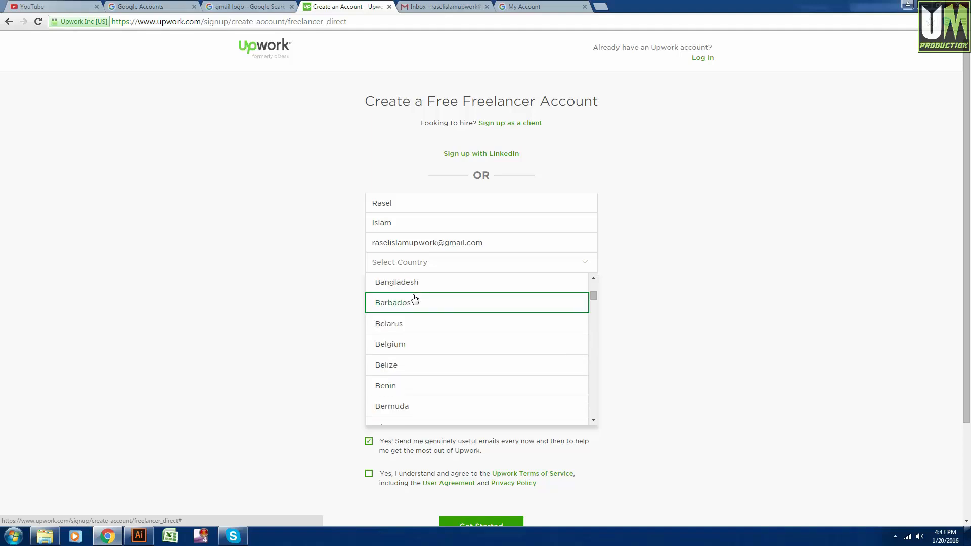
pyautogui.click(414, 282)
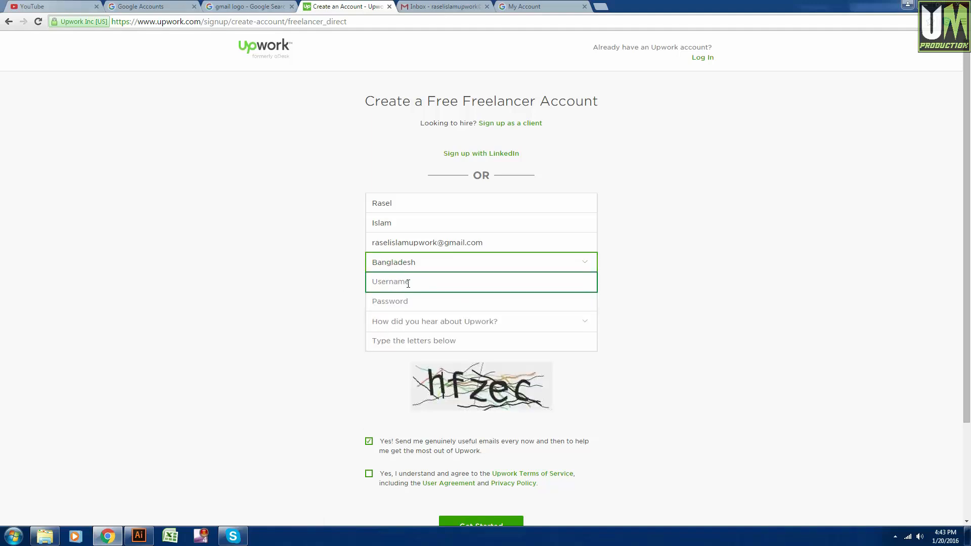
# Enter a username based on the user's name, removing spaces until Upwork accepts it.
pyautogui.click(409, 282)
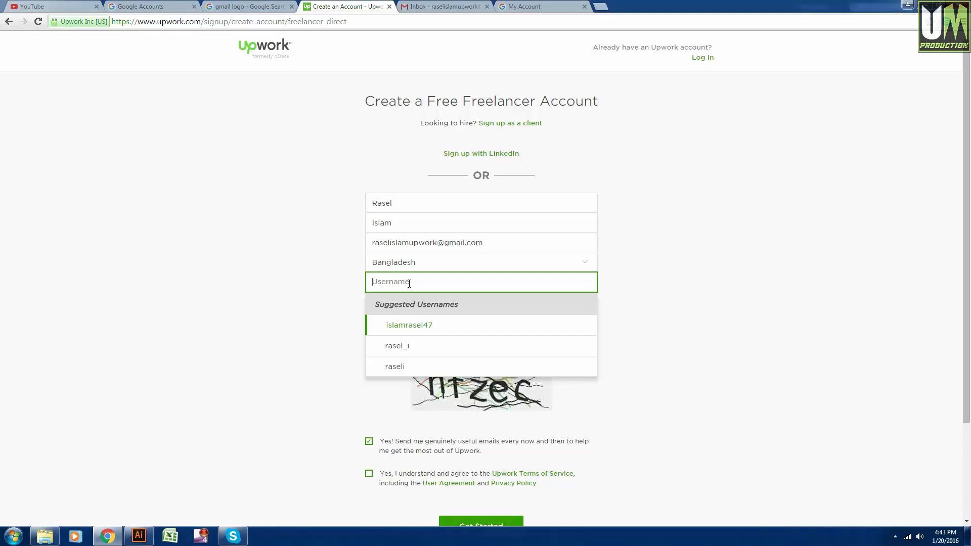
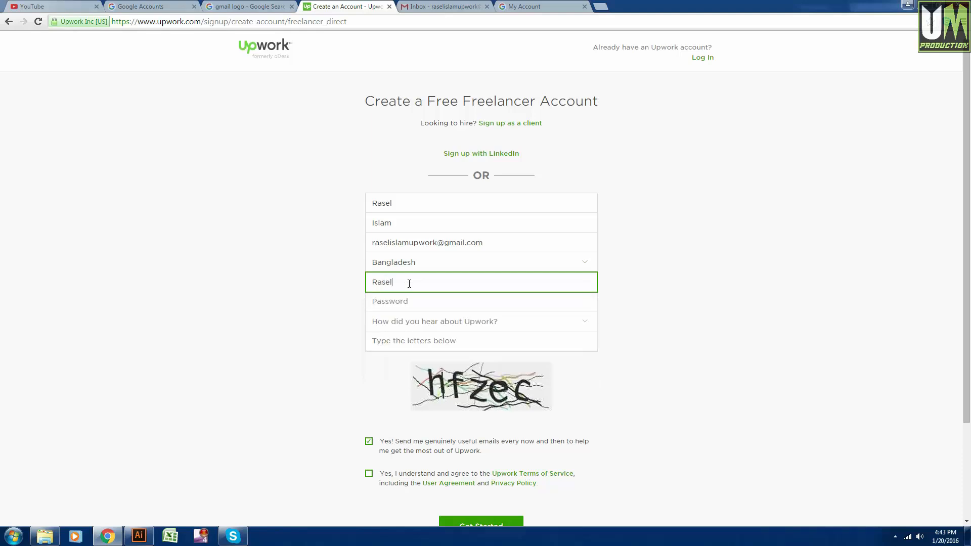
pyautogui.click(326, 291)
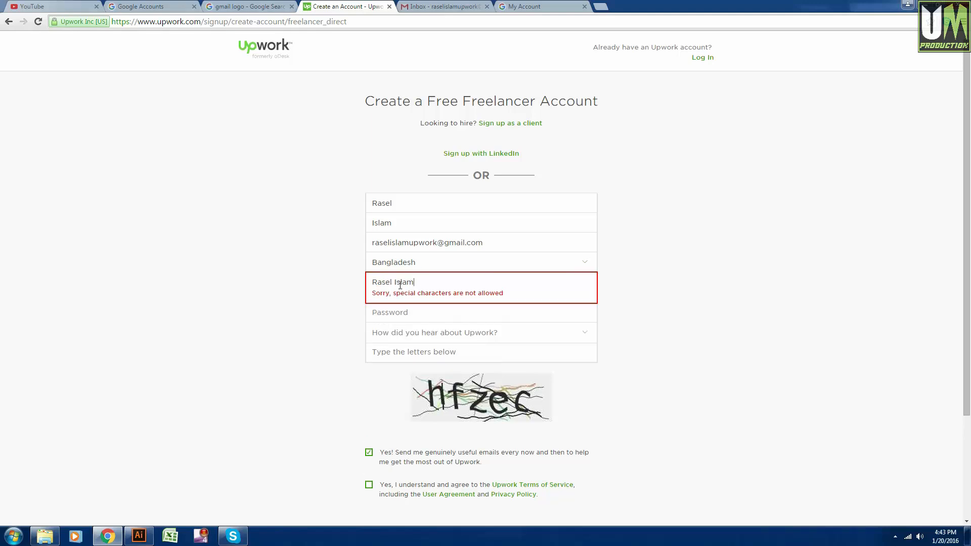
pyautogui.press('BackSpace')
pyautogui.click(310, 301)
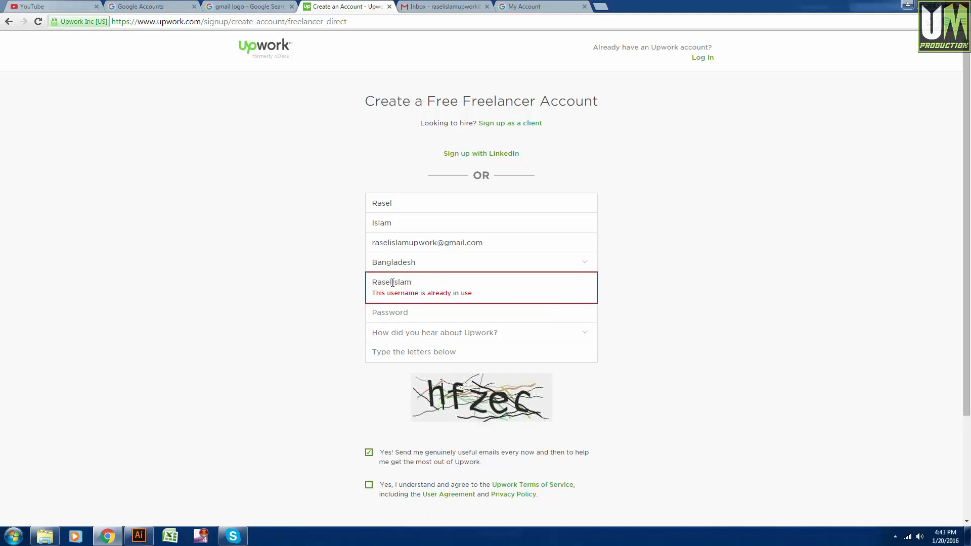
pyautogui.click(424, 283)
pyautogui.click(297, 293)
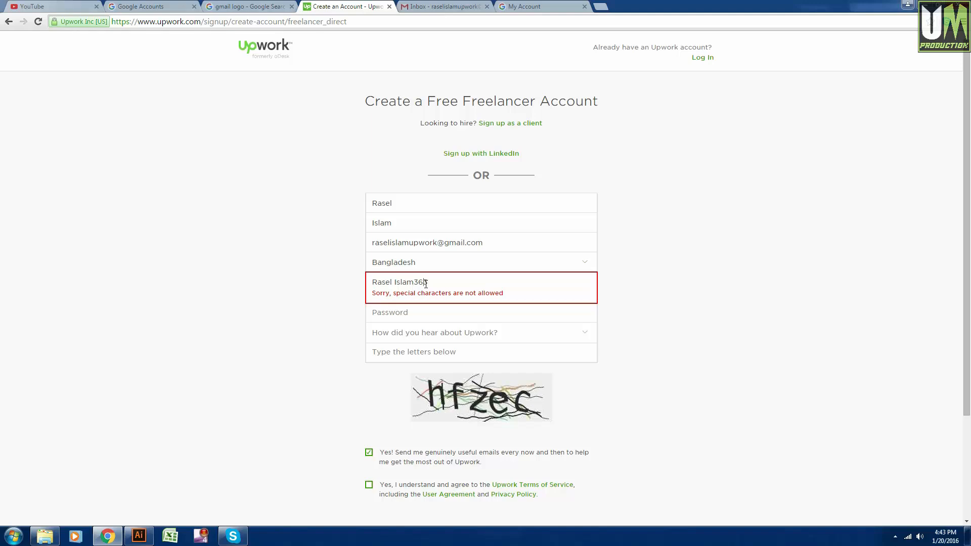
pyautogui.press('BackSpace')
pyautogui.click(436, 282)
pyautogui.press('BackSpace')
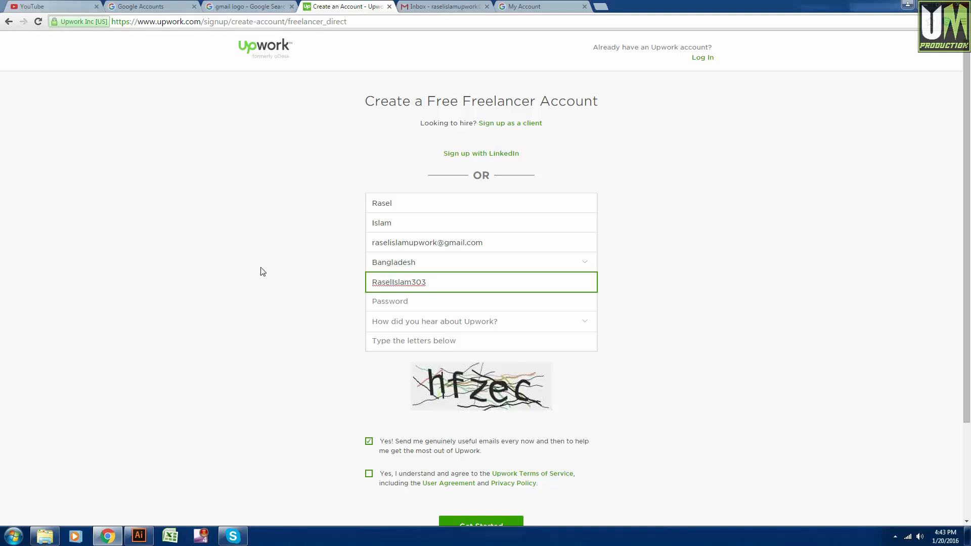
pyautogui.click(371, 301)
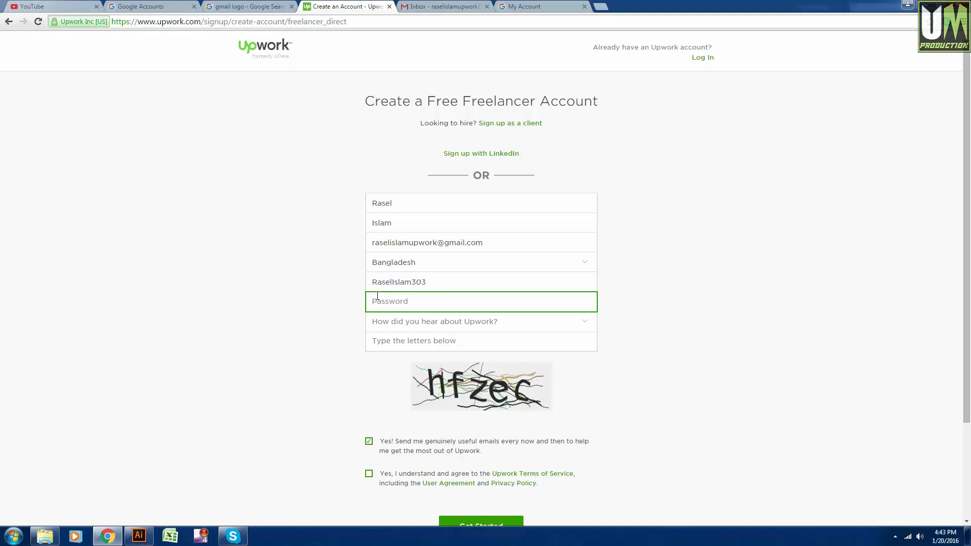
# Enter the account password and choose Friend as how you heard about Upwork.
pyautogui.write('••')
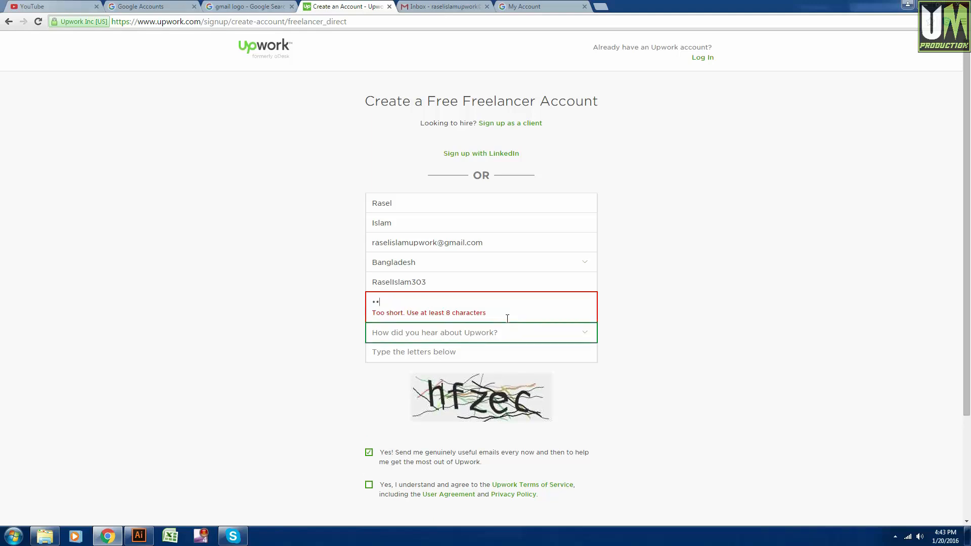
pyautogui.press('BackSpace')
pyautogui.press('BackSpace')
pyautogui.write('••••••••••••')
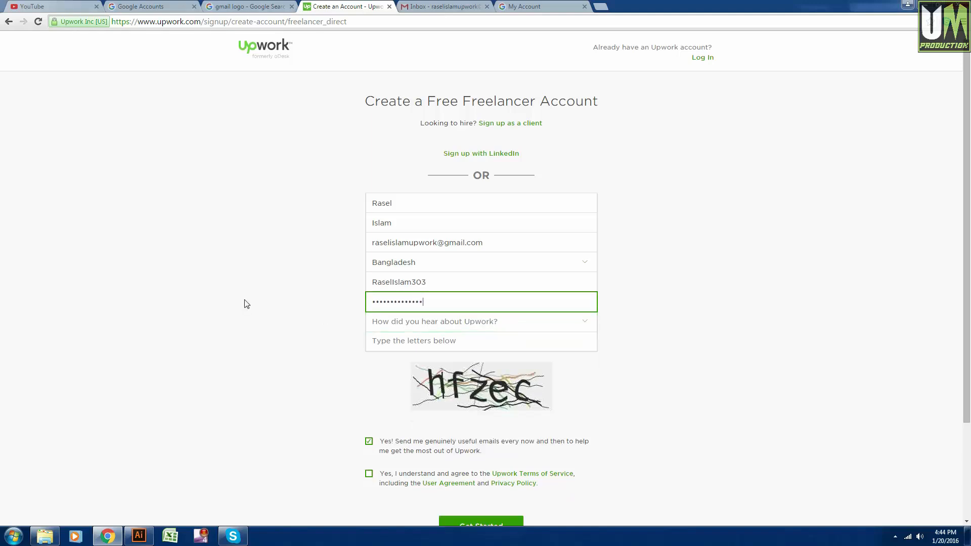
pyautogui.click(247, 304)
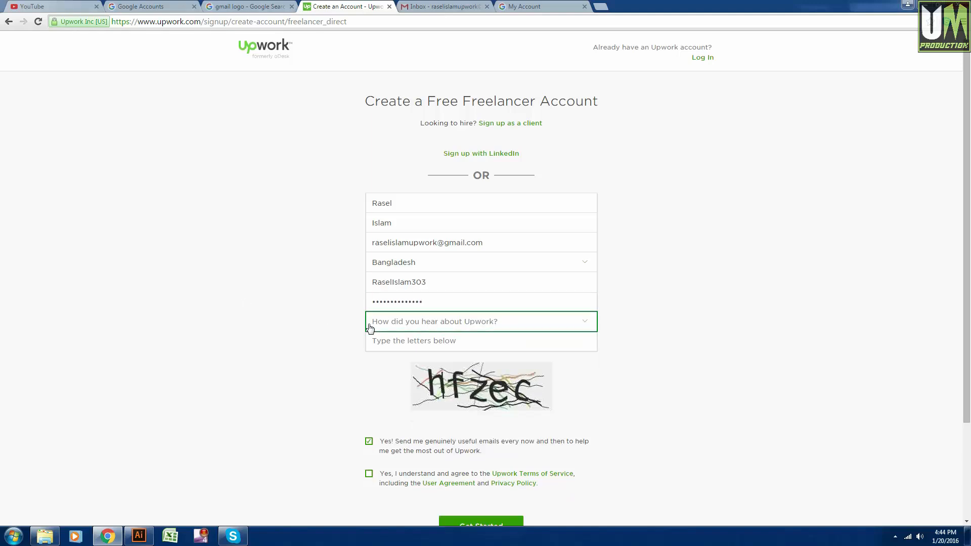
pyautogui.click(434, 325)
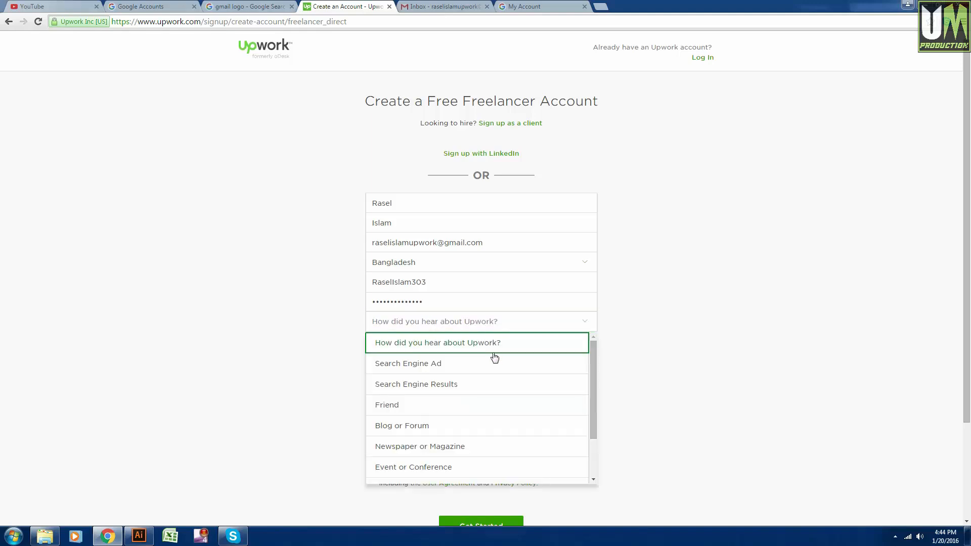
pyautogui.scroll(-1, 492, 364)
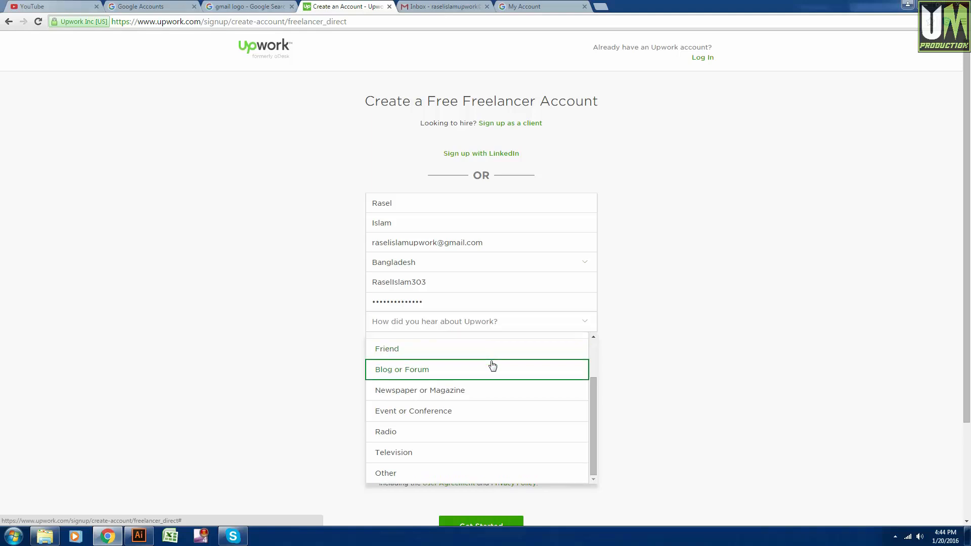
pyautogui.scroll(1, 493, 434)
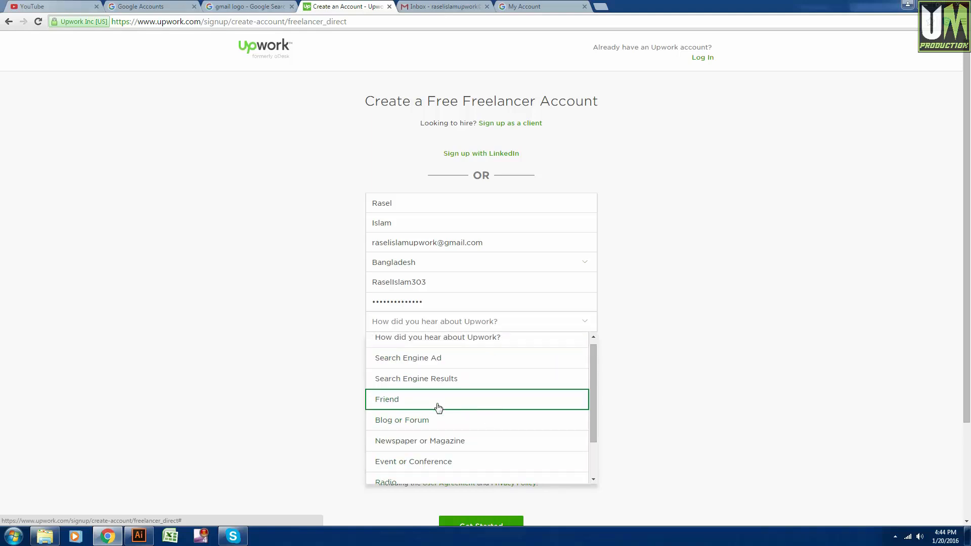
pyautogui.click(436, 408)
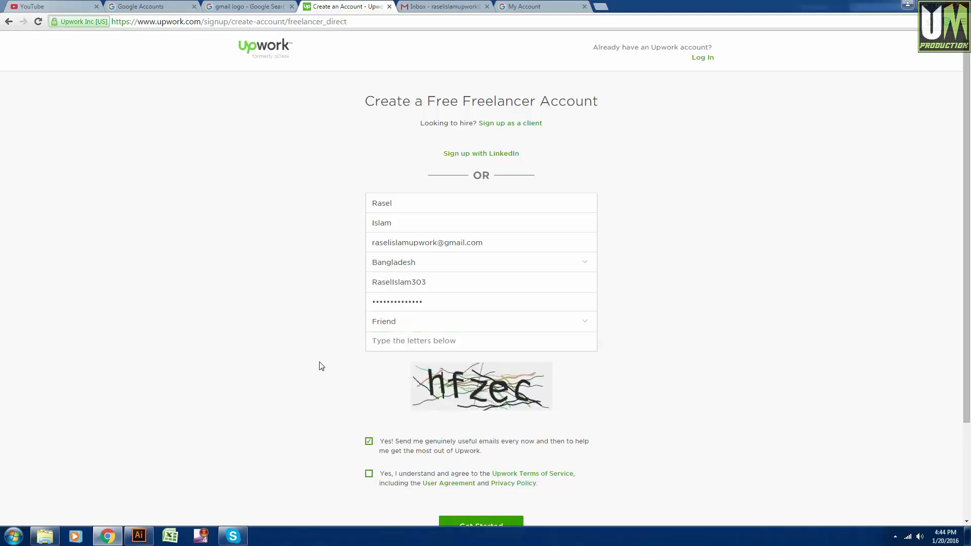
# Answer the captcha, accept the Terms of Service and submit the sign-up form.
pyautogui.click(382, 342)
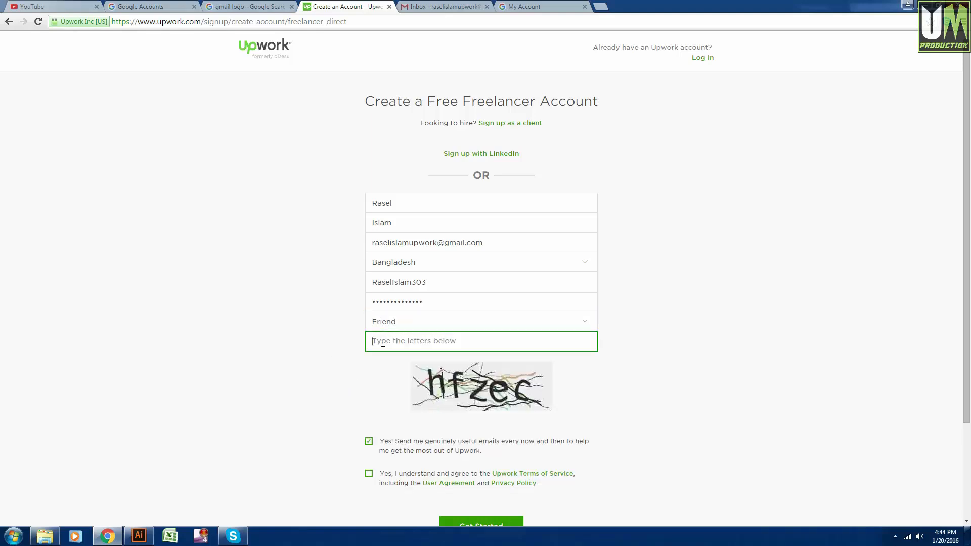
pyautogui.scroll(-1, 302, 344)
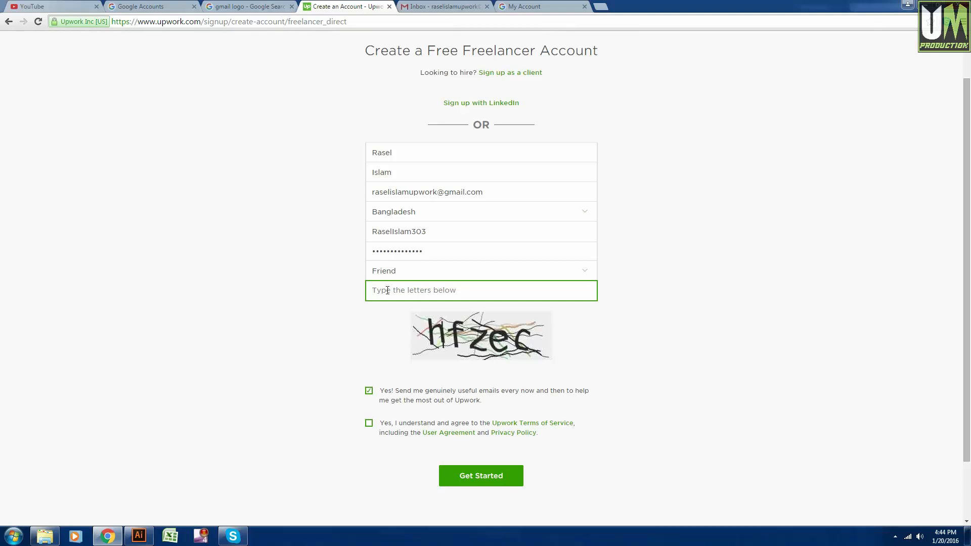
pyautogui.write('hfzec')
pyautogui.scroll(-2, 304, 324)
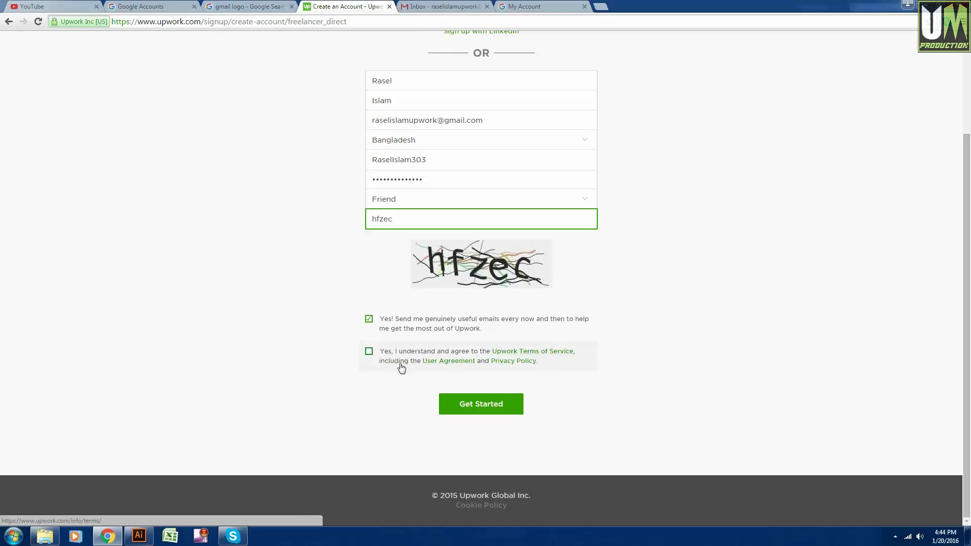
pyautogui.click(369, 351)
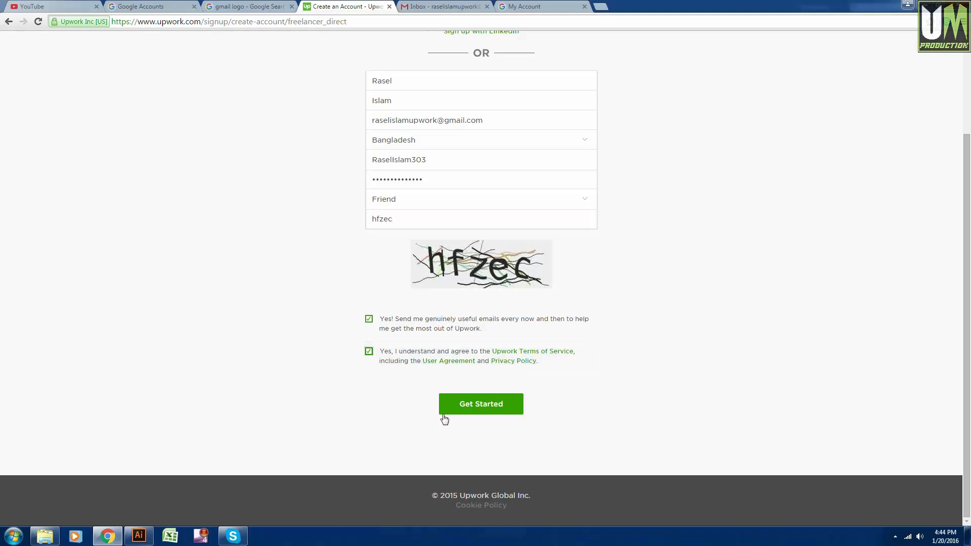
pyautogui.click(491, 407)
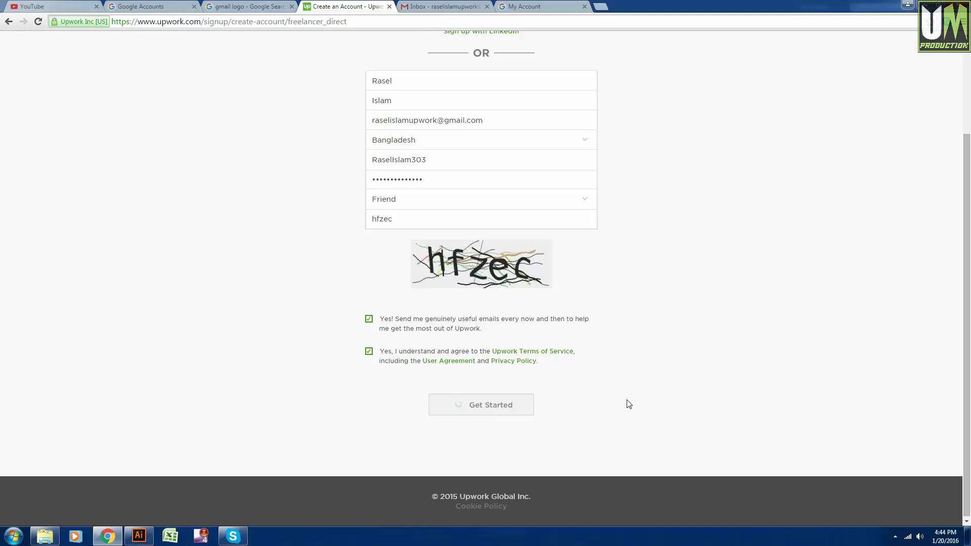
# After the 'Verify your email' page appears, go to the Gmail inbox tab.
pyautogui.scroll(1, 630, 403)
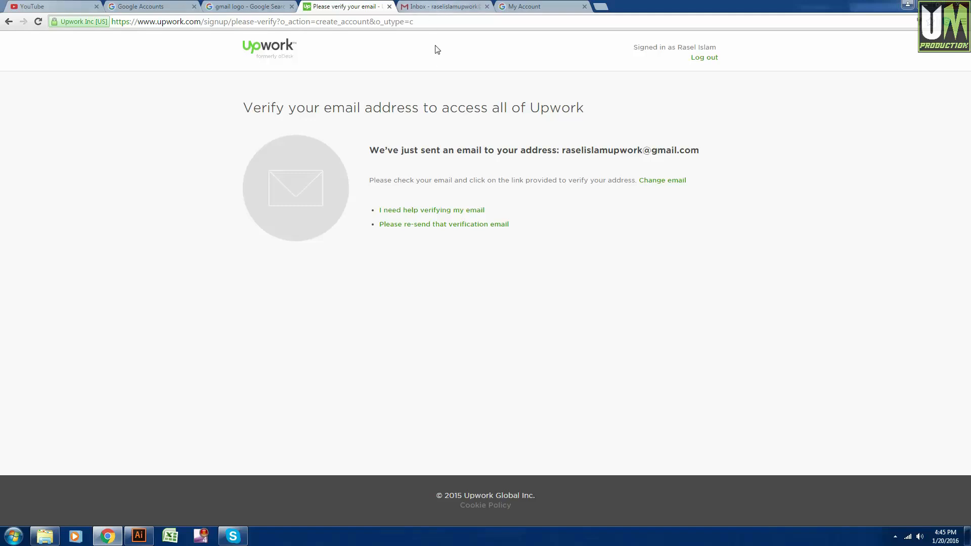
pyautogui.click(437, 5)
# Reload Gmail, open the 'Please verify your email address' message and follow its verification link.
pyautogui.rightClick(431, 5)
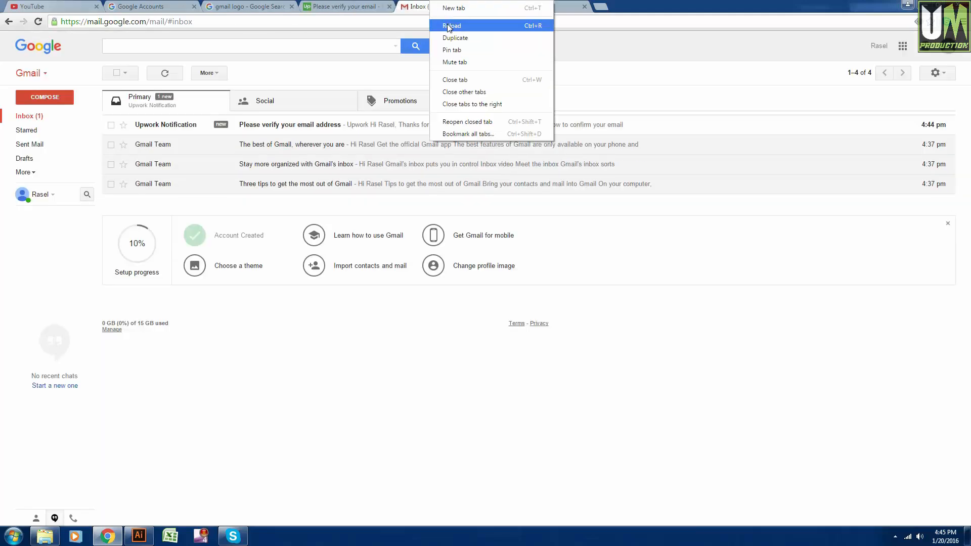
pyautogui.click(448, 26)
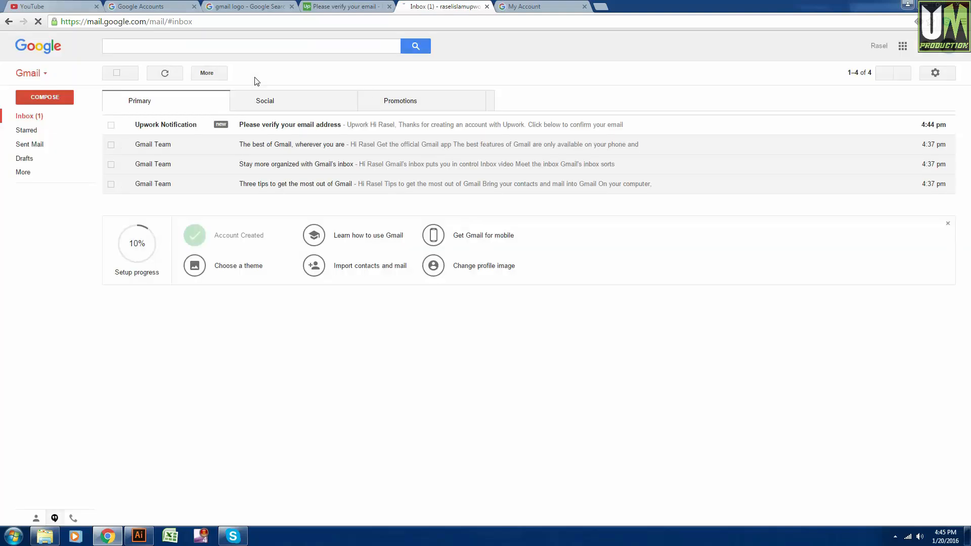
pyautogui.click(175, 125)
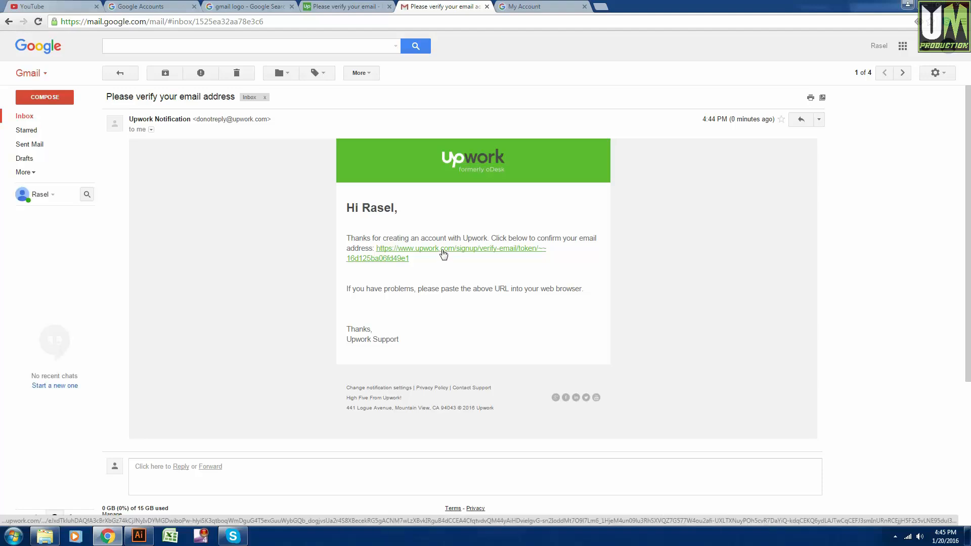
pyautogui.click(443, 255)
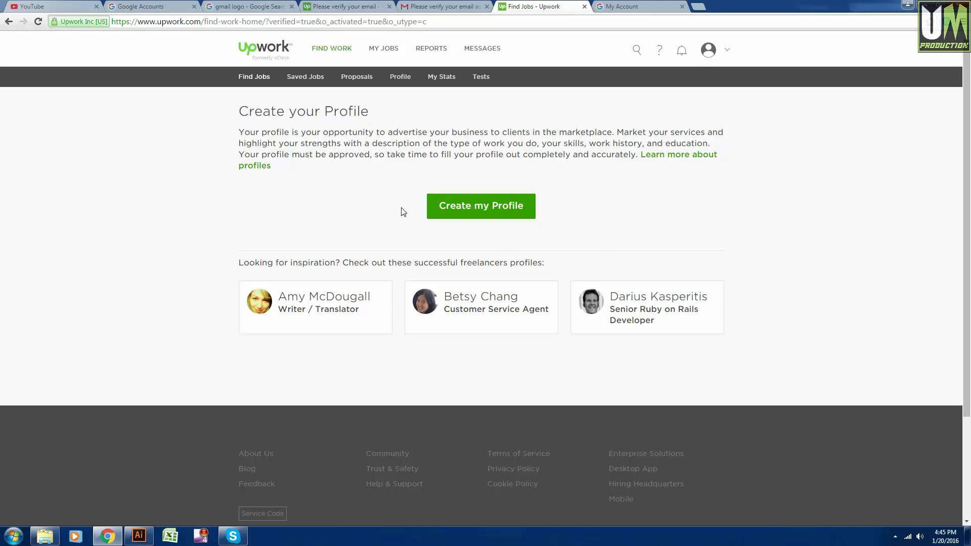
# Start the profile with Create my Profile and pick Design & Creative as the main service.
pyautogui.click(501, 211)
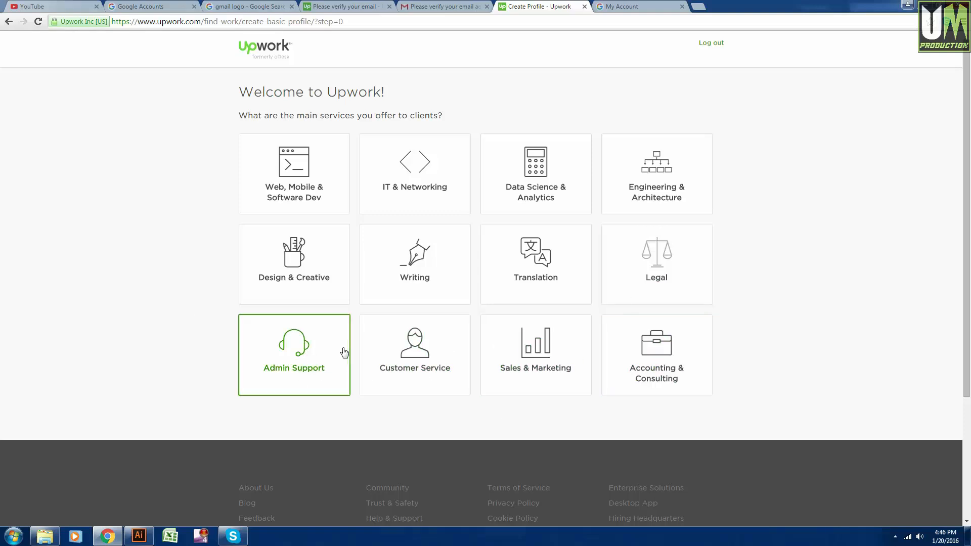
pyautogui.click(303, 266)
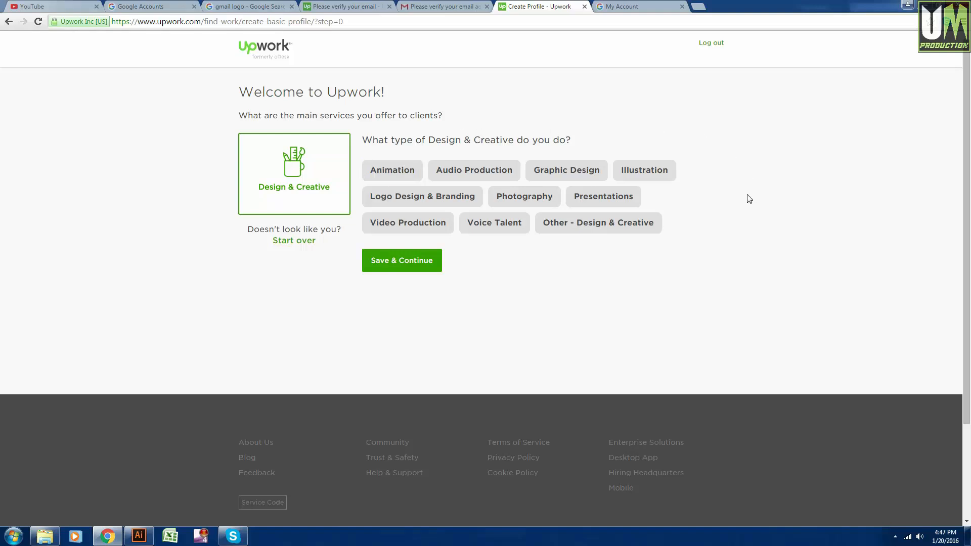
# Select Graphic Design, Illustration, Logo Design & Branding and Other - Design & Creative, then save.
pyautogui.click(575, 172)
pyautogui.click(653, 178)
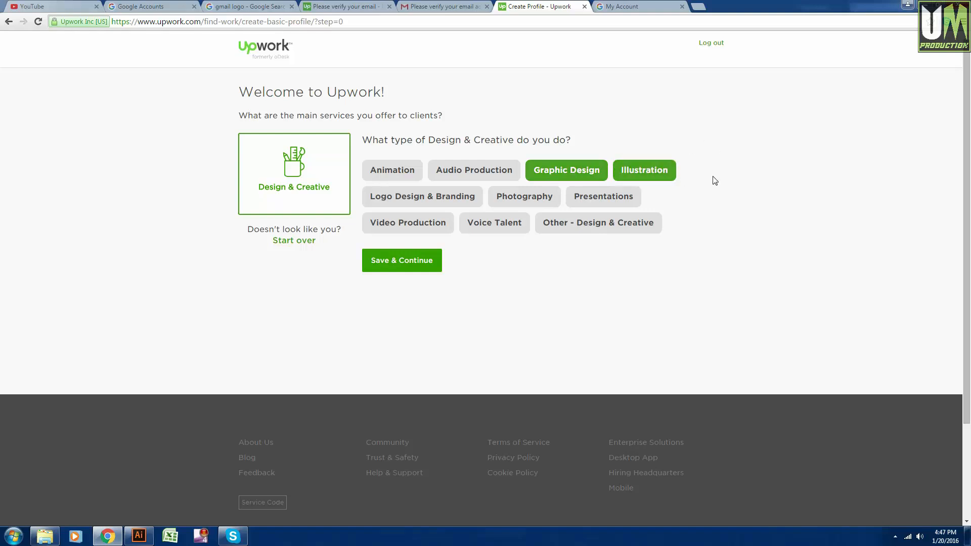
pyautogui.click(431, 202)
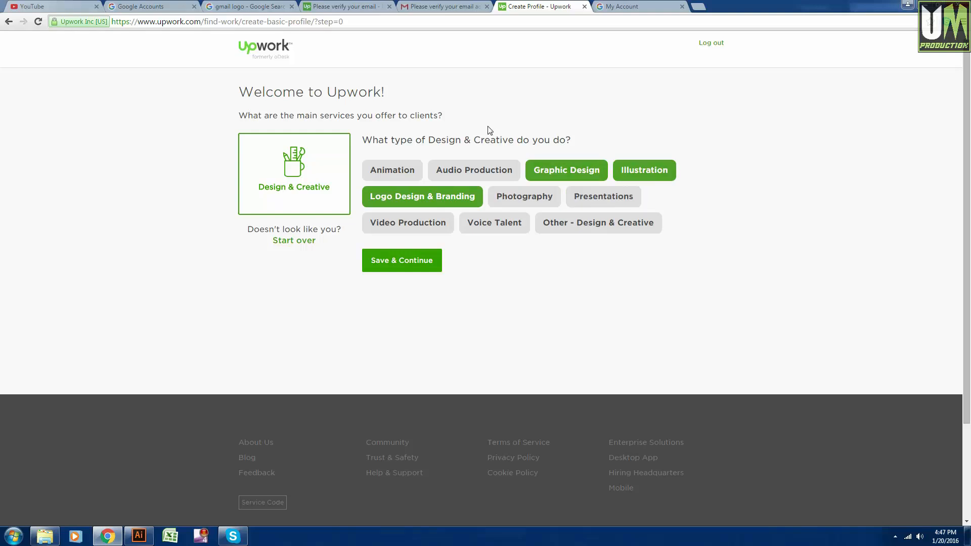
pyautogui.click(629, 232)
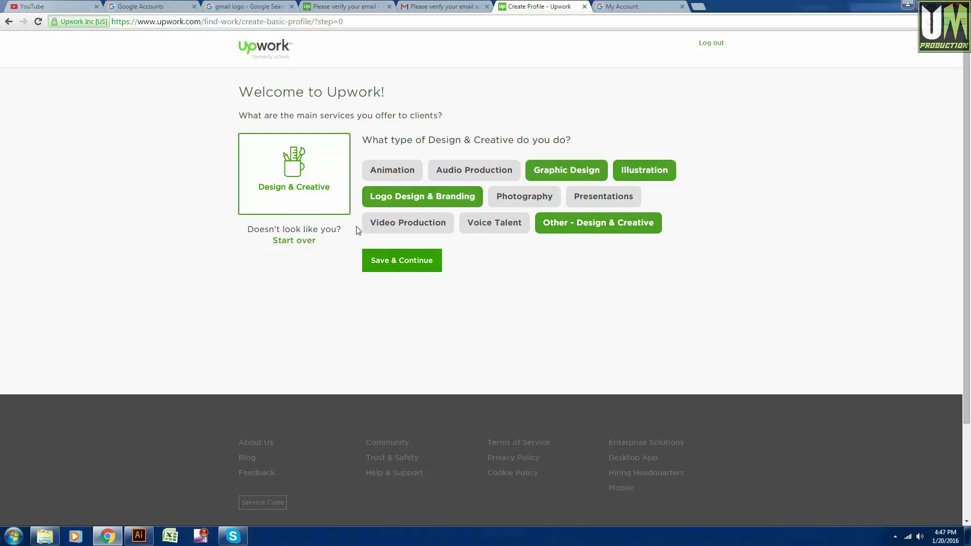
pyautogui.click(402, 263)
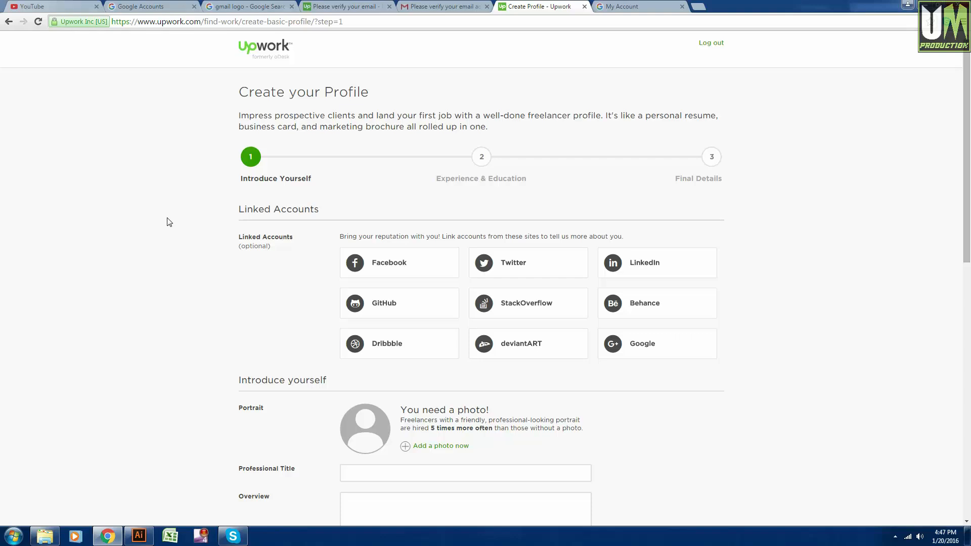
# Scroll through the empty Introduce yourself fields, then switch to the Google My Account tab.
pyautogui.scroll(-2, 169, 221)
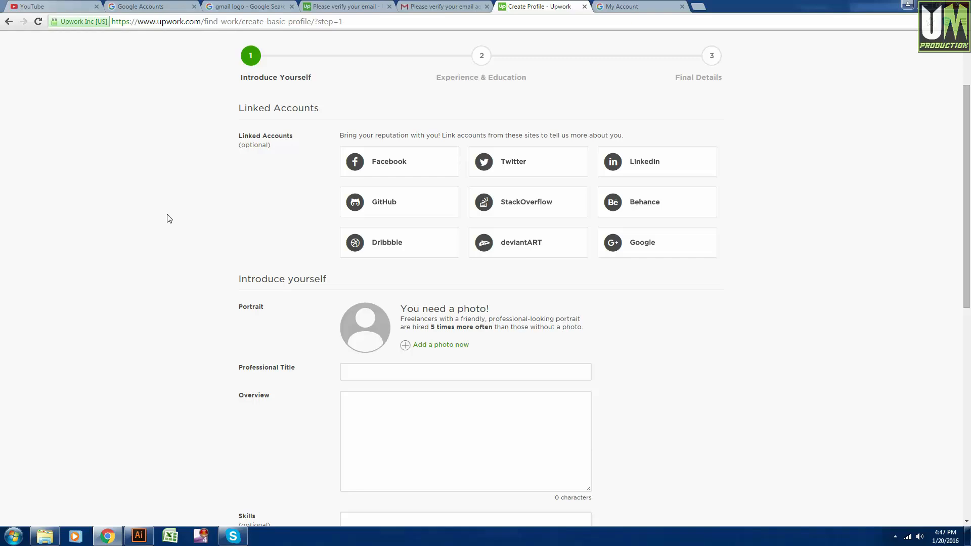
pyautogui.scroll(1, 169, 218)
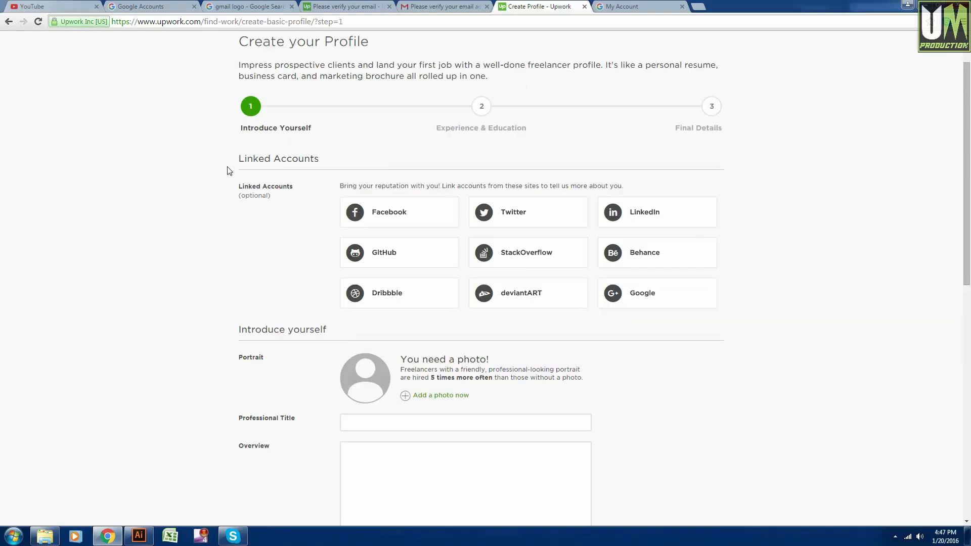
pyautogui.scroll(-3, 228, 170)
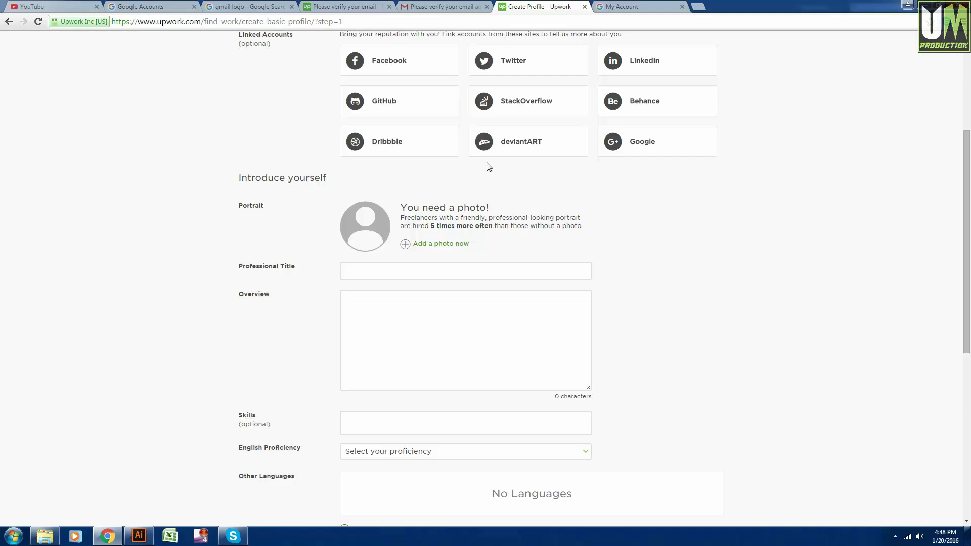
pyautogui.scroll(-3, 598, 308)
pyautogui.scroll(2, 599, 308)
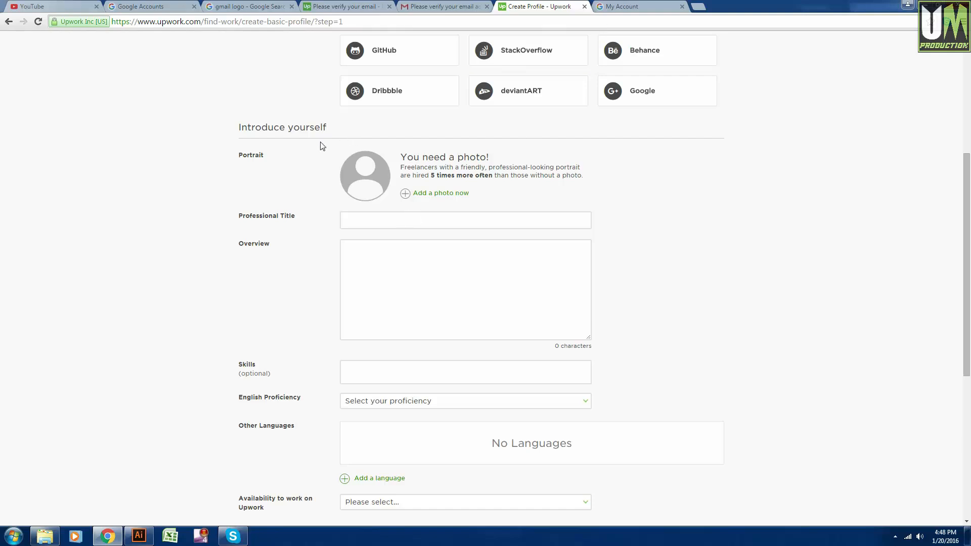
pyautogui.moveTo(269, 156); pyautogui.dragTo(240, 158)
# Search Google for 'men Portrait' and show the image results.
pyautogui.click(652, 7)
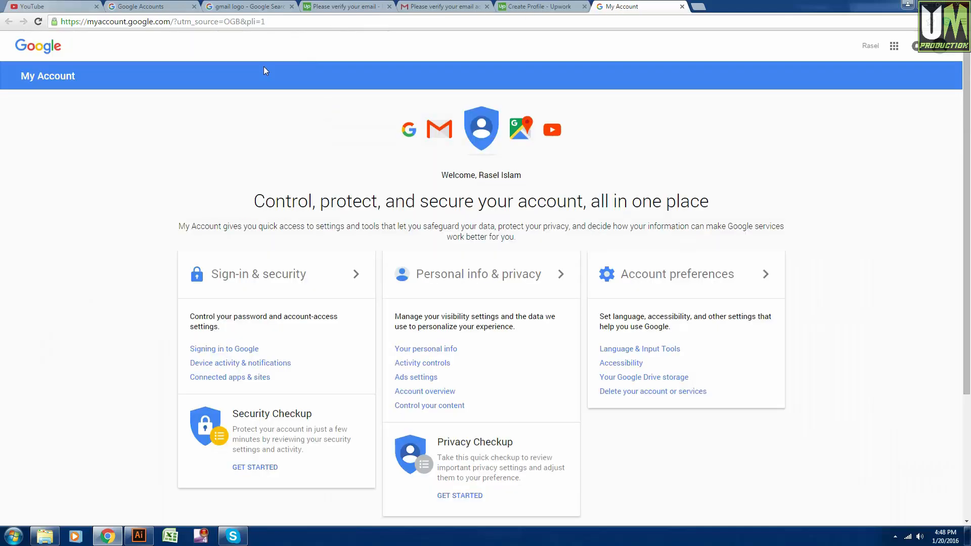
pyautogui.click(506, 21)
pyautogui.write('google.com')
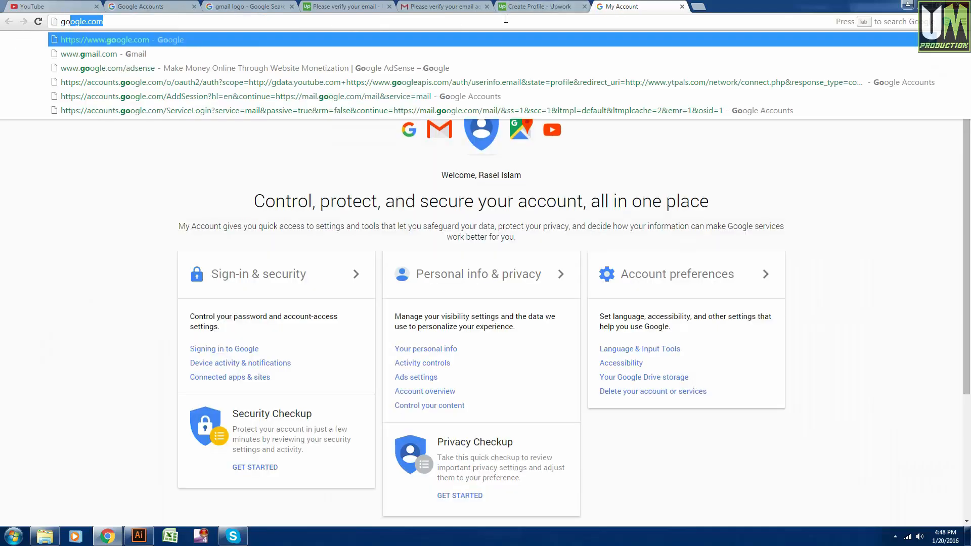
pyautogui.press('Return')
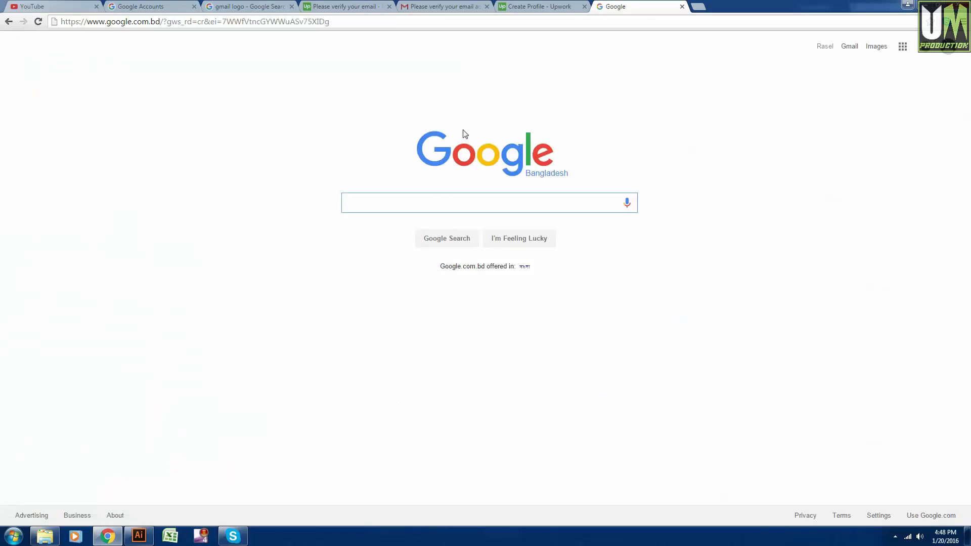
pyautogui.write('Portrait')
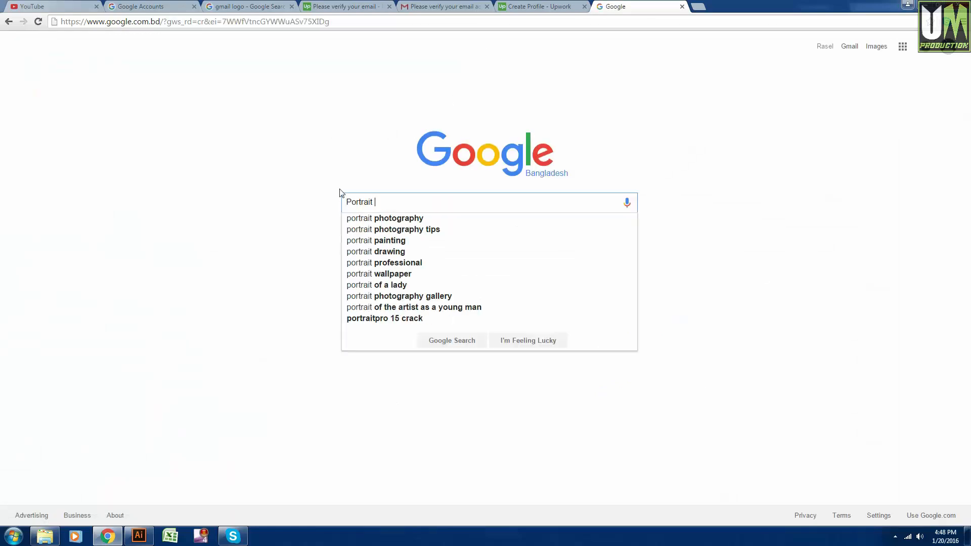
pyautogui.press('Home')
pyautogui.write('men')
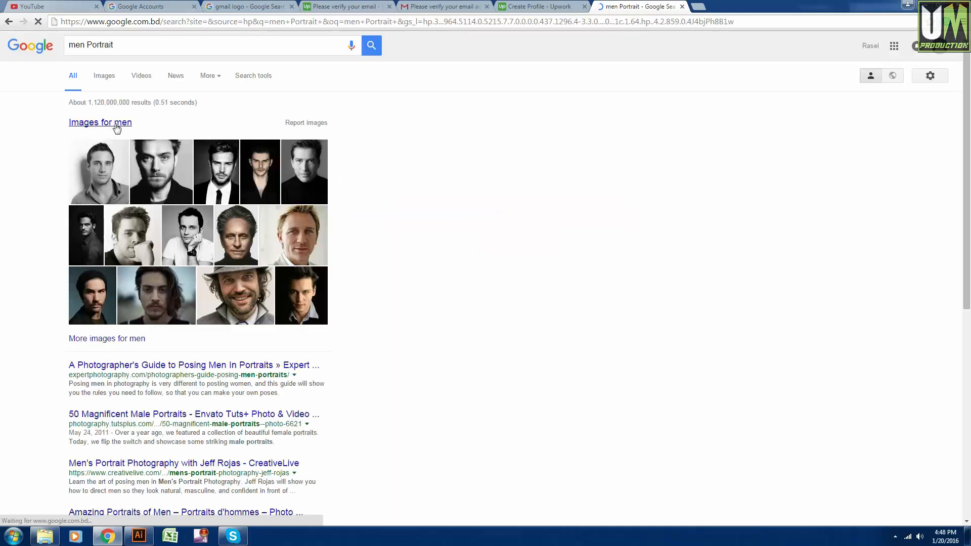
pyautogui.click(116, 124)
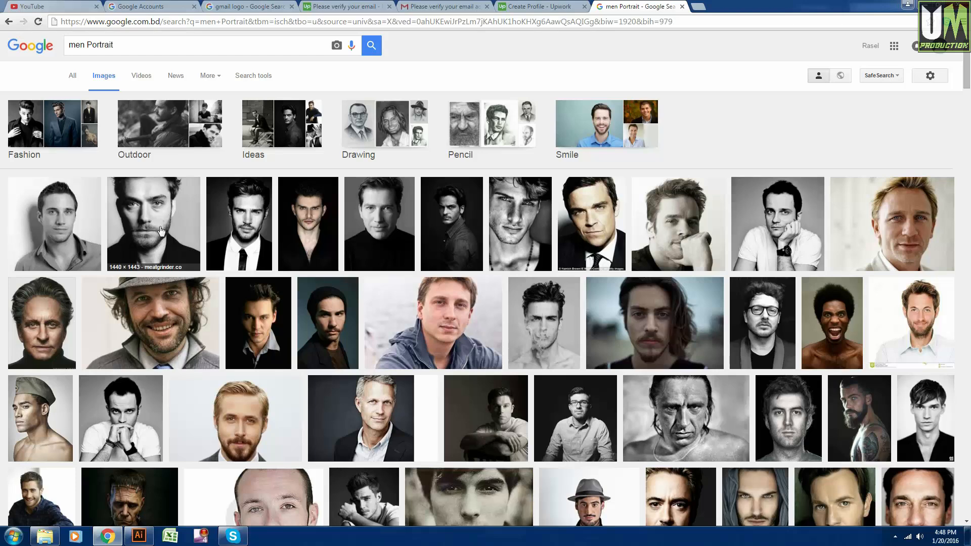
# Save a full-size black-and-white portrait to disk, then return to the Upwork tab.
pyautogui.moveTo(153, 211); pyautogui.dragTo(716, 8)
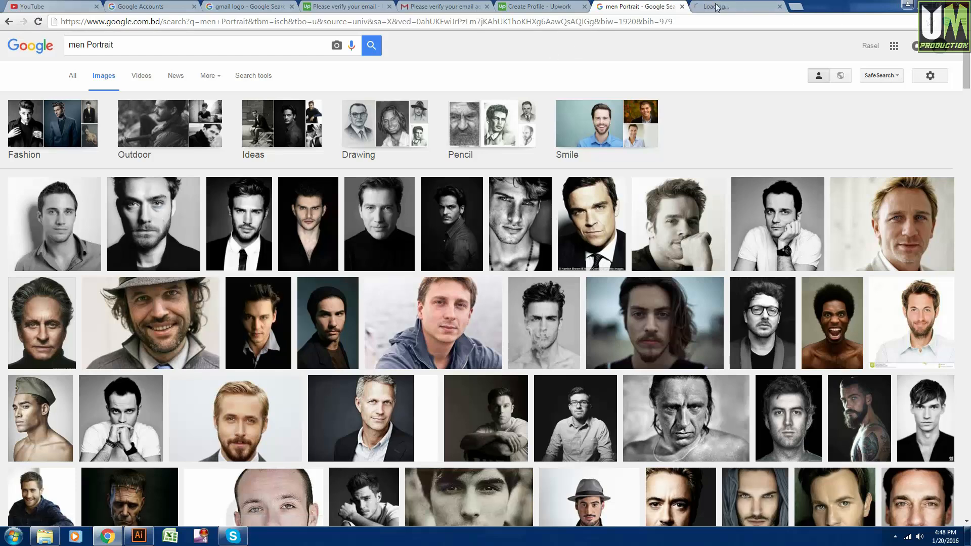
pyautogui.click(716, 7)
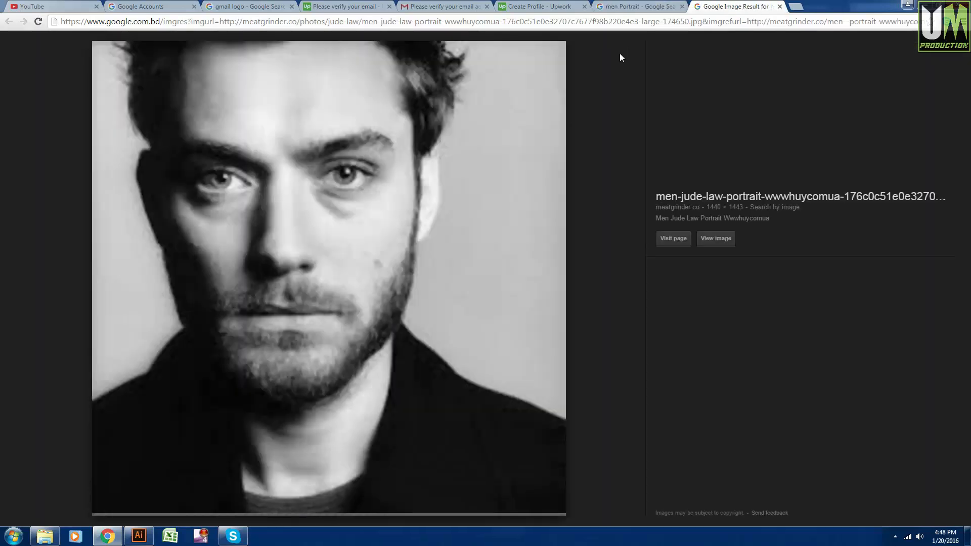
pyautogui.click(709, 238)
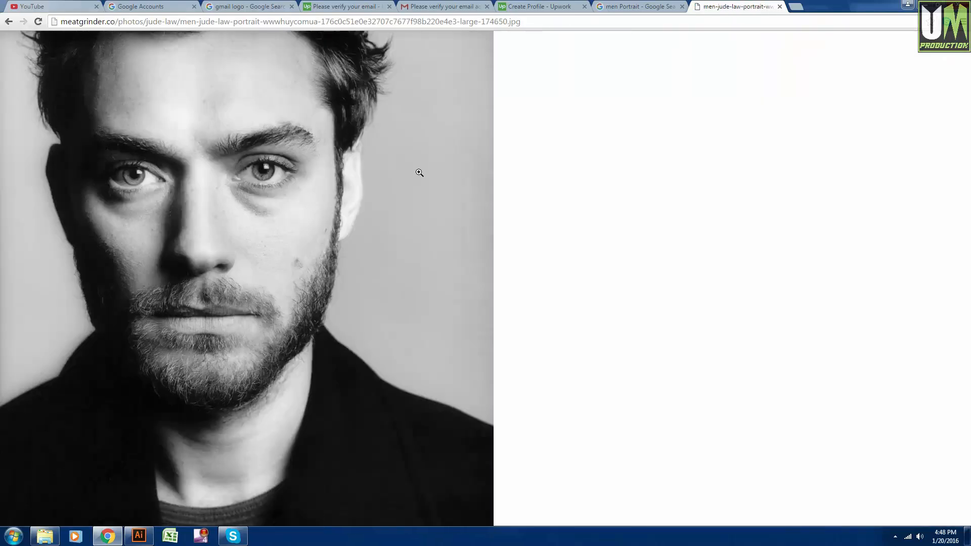
pyautogui.rightClick(175, 174)
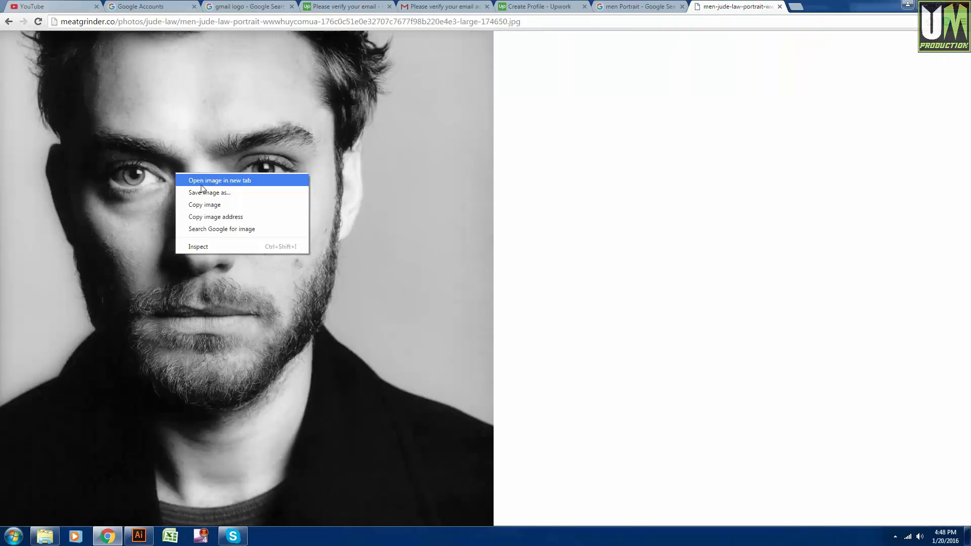
pyautogui.click(210, 189)
pyautogui.click(392, 347)
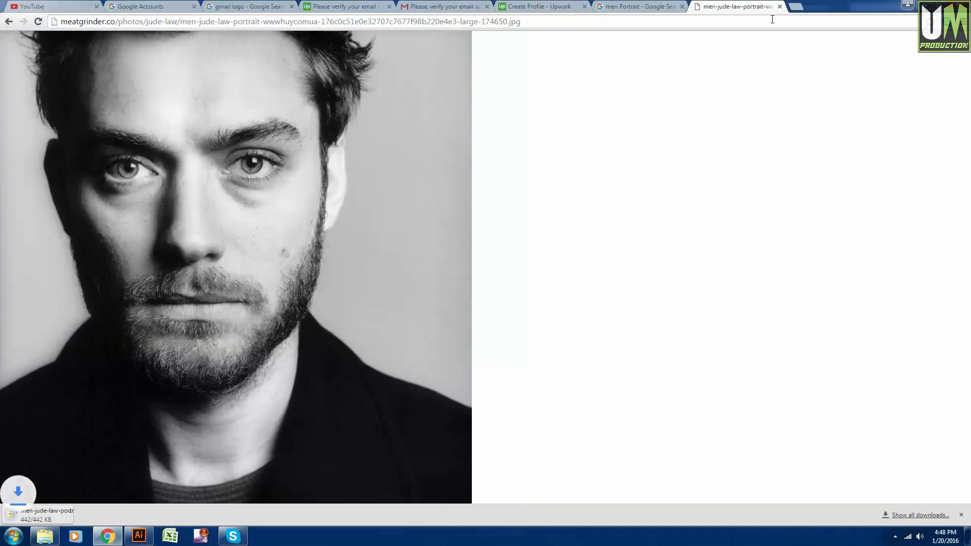
pyautogui.click(779, 6)
pyautogui.click(540, 6)
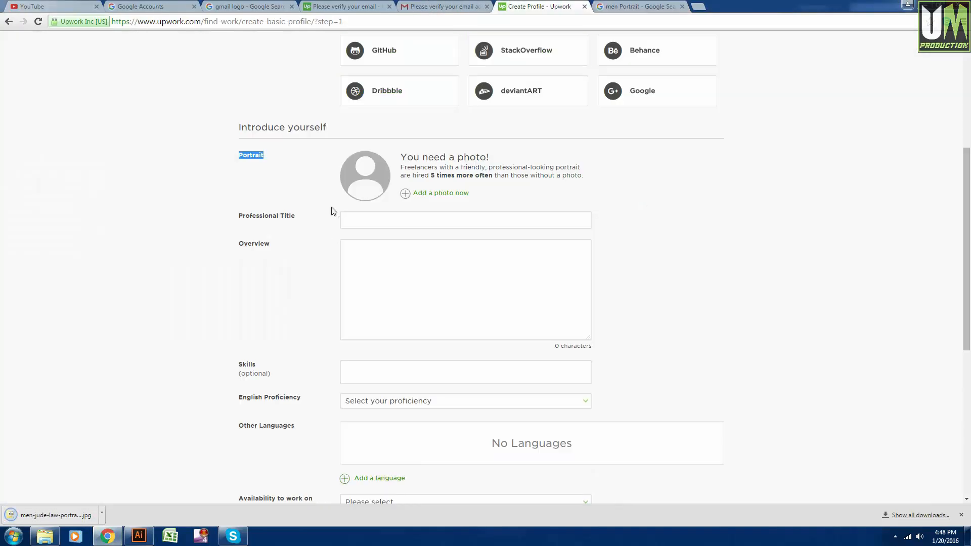
# Upload the downloaded portrait JPEG and save it as the profile photo.
pyautogui.click(437, 194)
pyautogui.scroll(-5, 433, 191)
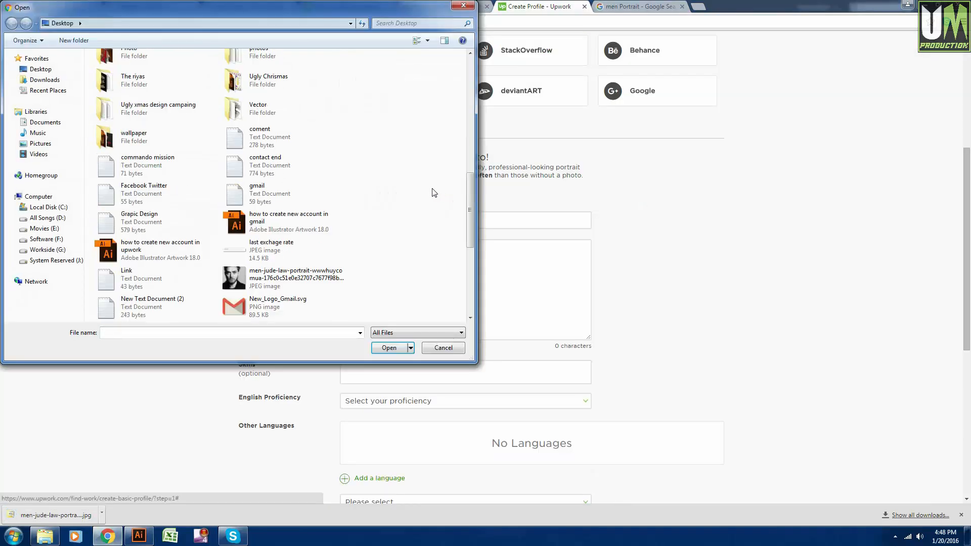
pyautogui.doubleClick(254, 287)
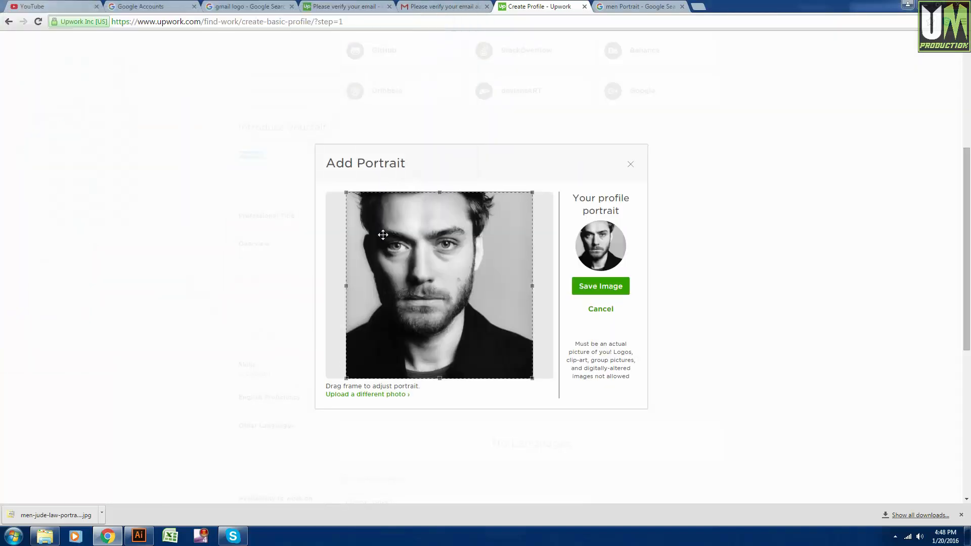
pyautogui.click(601, 287)
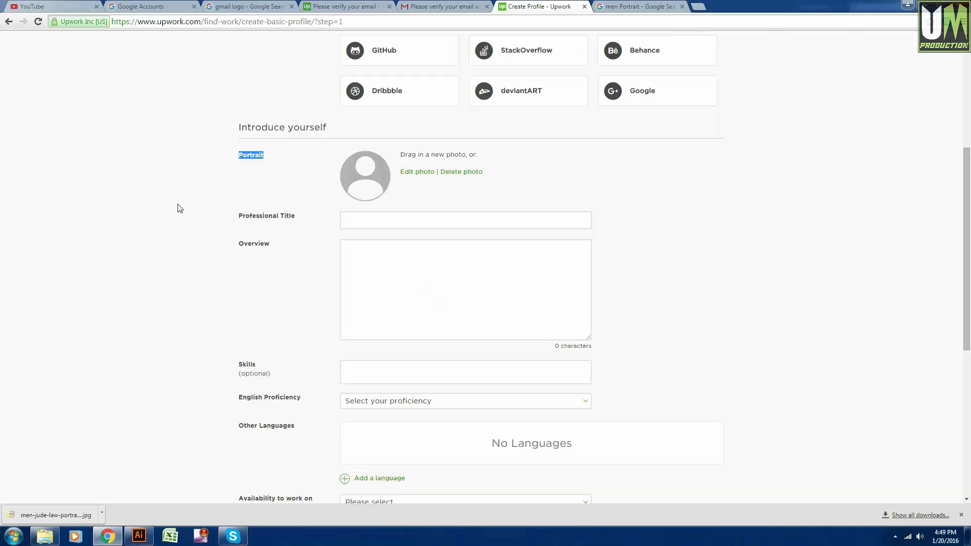
# Enter 'Graphic Designer' in the Professional Title field.
pyautogui.scroll(1, 279, 241)
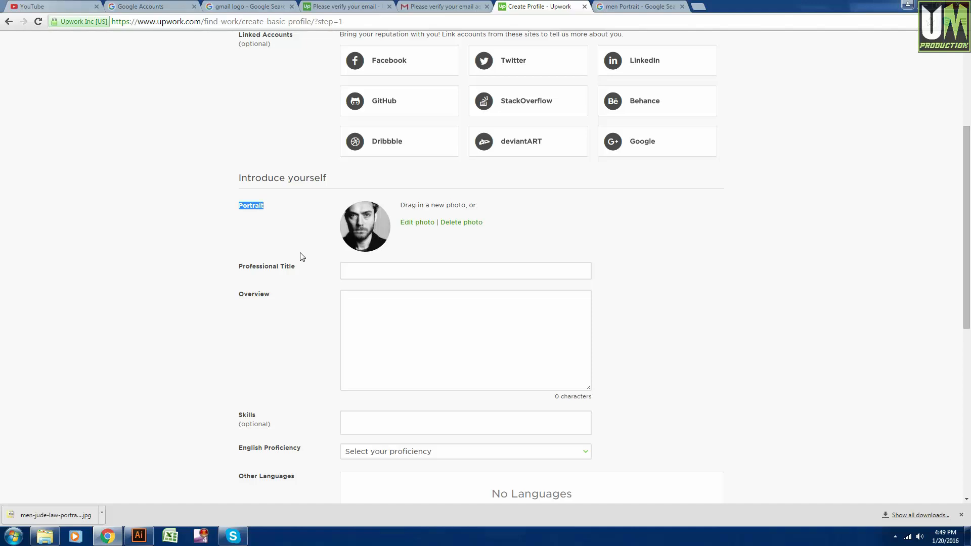
pyautogui.scroll(-1, 302, 257)
pyautogui.click(353, 220)
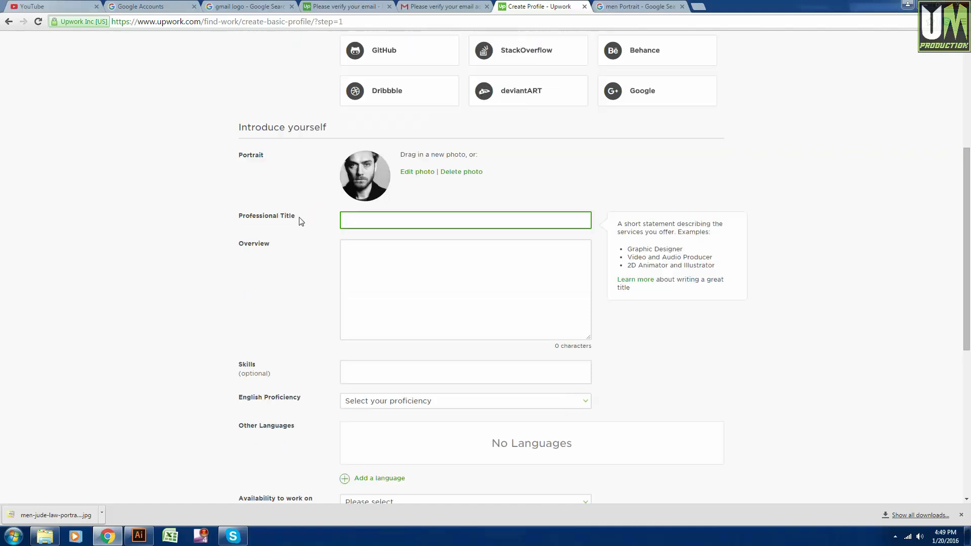
pyautogui.moveTo(299, 218)
pyautogui.mouseDown()
pyautogui.moveTo(228, 219)
pyautogui.moveTo(299, 219)
pyautogui.mouseUp()
pyautogui.click(373, 220)
pyautogui.write('G')
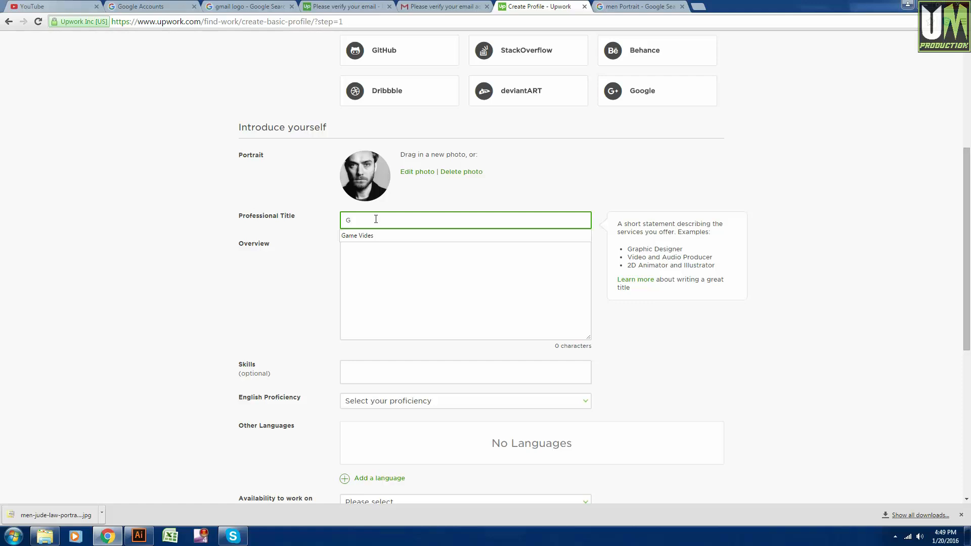
pyautogui.write('rap')
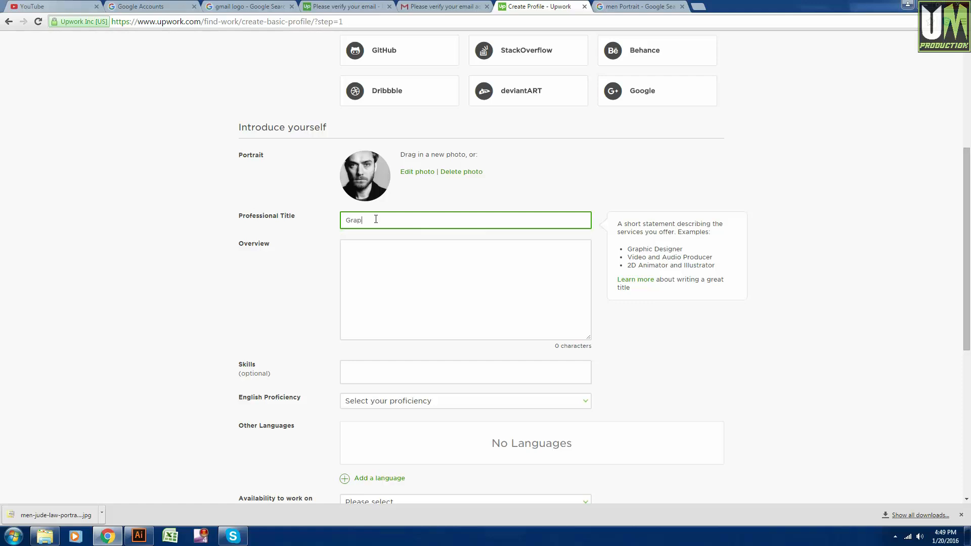
pyautogui.write('hic Designer.')
pyautogui.scroll(-1, 309, 252)
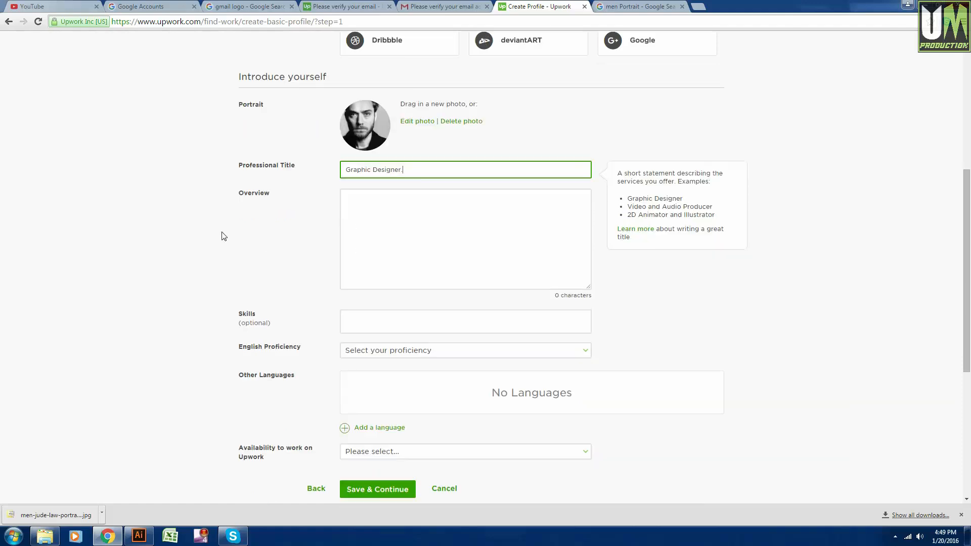
pyautogui.moveTo(270, 193); pyautogui.dragTo(243, 194)
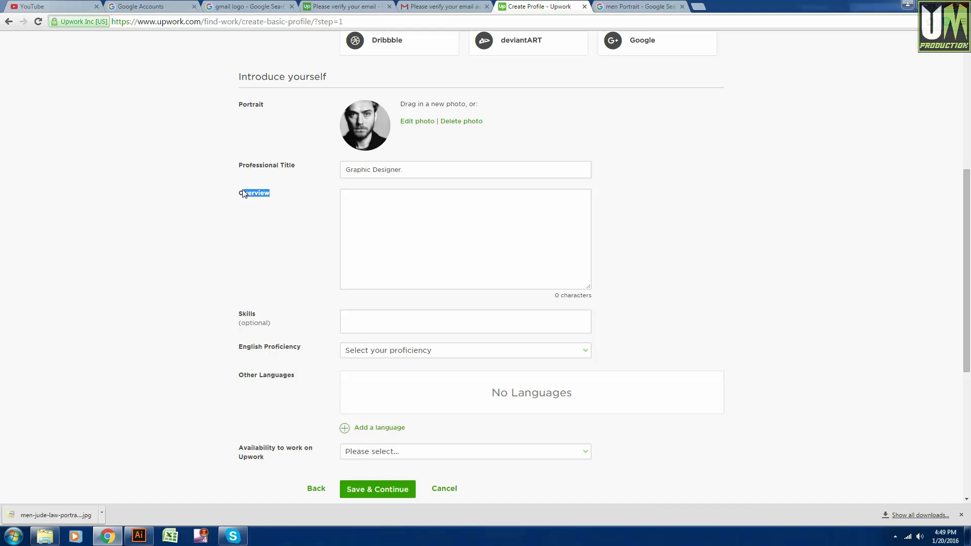
# Write an overview: a greeting with your name plus '3 years experience in graphic design.'.
pyautogui.click(286, 213)
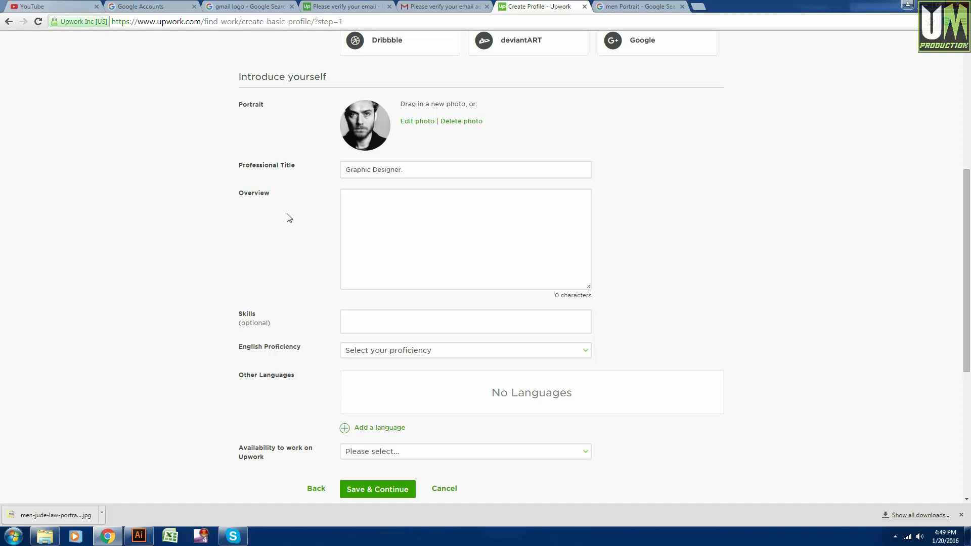
pyautogui.click(367, 207)
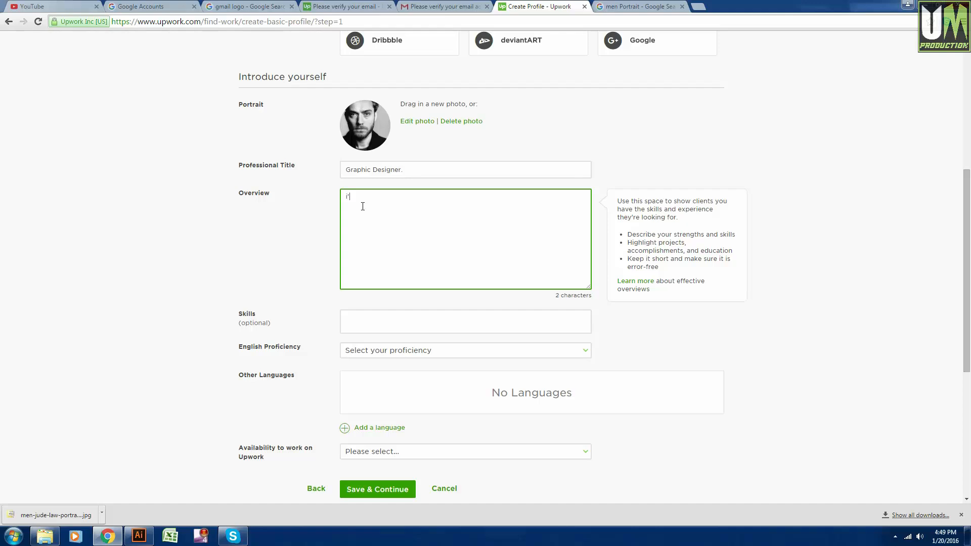
pyautogui.write('m a graphic design')
pyautogui.hotkey('ctrl', 'a')
pyautogui.hotkey('ctrl', 'c')
pyautogui.press('BackSpace')
pyautogui.write("hi, i'm Rase l")
pyautogui.hotkey('ctrl', 'v')
pyautogui.hotkey('ctrl', 'v')
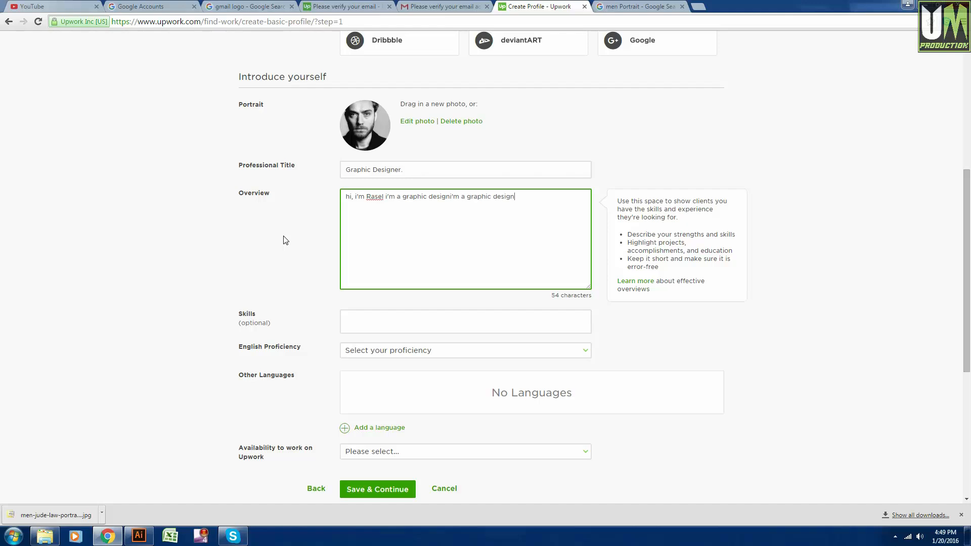
pyautogui.hotkey('ctrl', 'z')
pyautogui.write(', i have')
pyautogui.press('BackSpace')
pyautogui.write('3 years')
pyautogui.write(' expe')
pyautogui.write('rience in')
pyautogui.write(' graphic des')
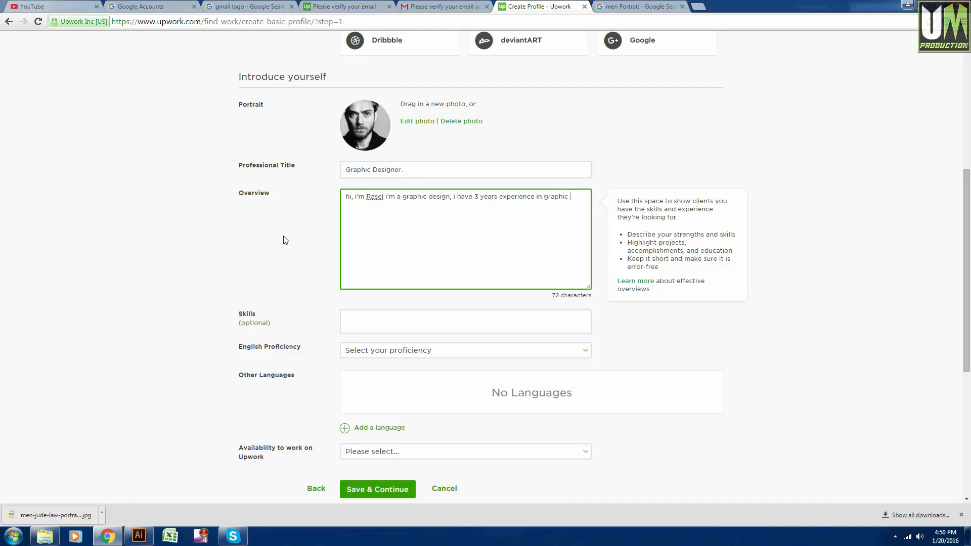
pyautogui.write('ign.')
# Put the overview greeting on its own line and review the text.
pyautogui.click(386, 196)
pyautogui.press('Return')
pyautogui.press('Return')
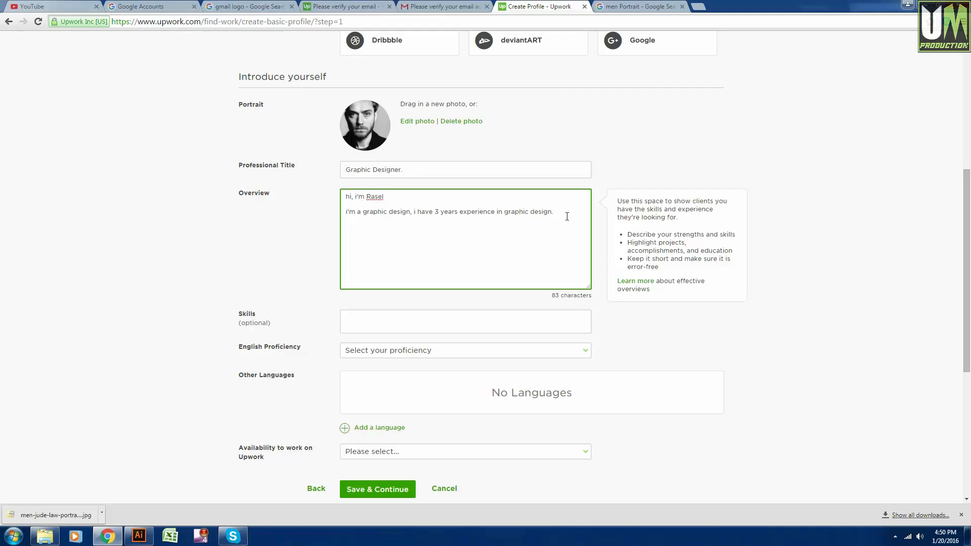
pyautogui.moveTo(567, 217); pyautogui.dragTo(401, 205)
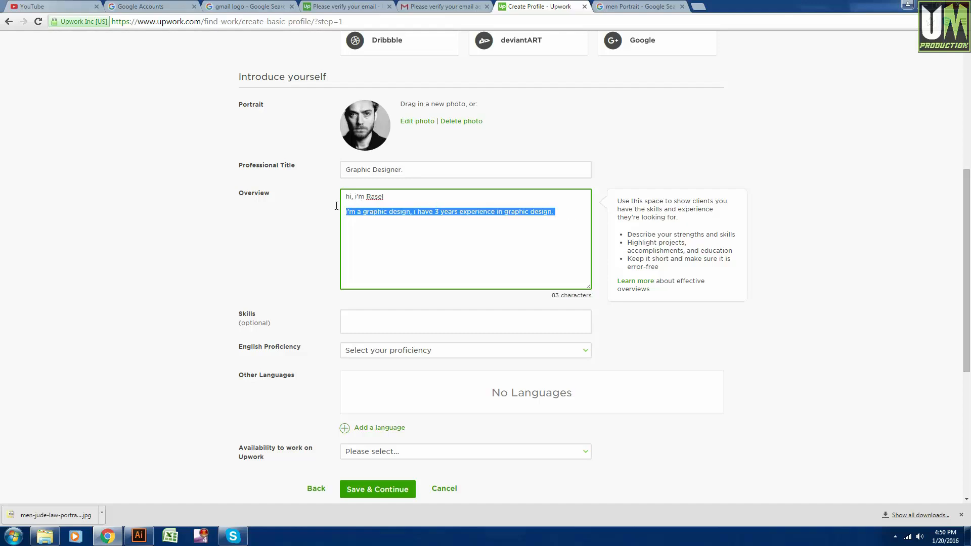
pyautogui.click(420, 238)
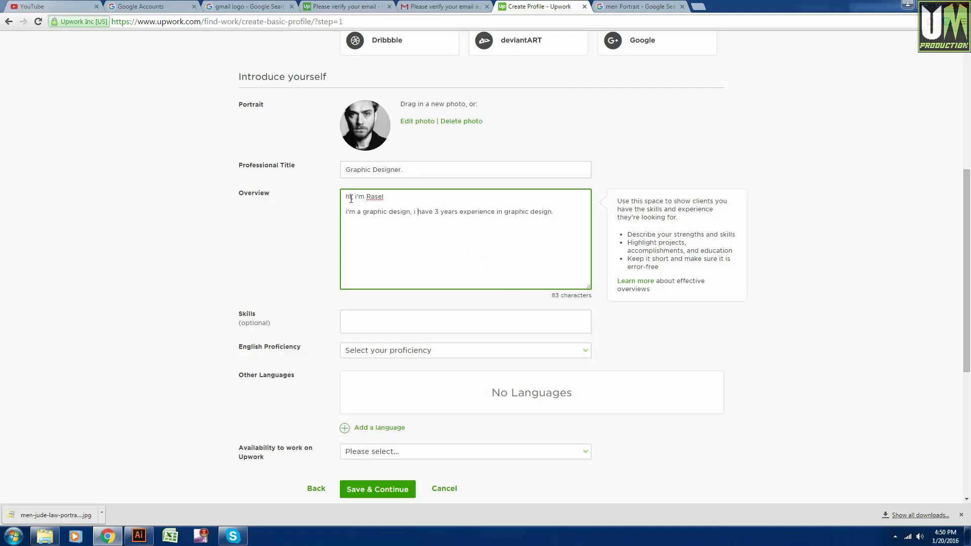
pyautogui.click(344, 212)
pyautogui.scroll(-1, 389, 193)
pyautogui.moveTo(560, 169); pyautogui.dragTo(318, 143)
pyautogui.click(386, 167)
pyautogui.moveTo(557, 167); pyautogui.dragTo(283, 125)
pyautogui.click(418, 190)
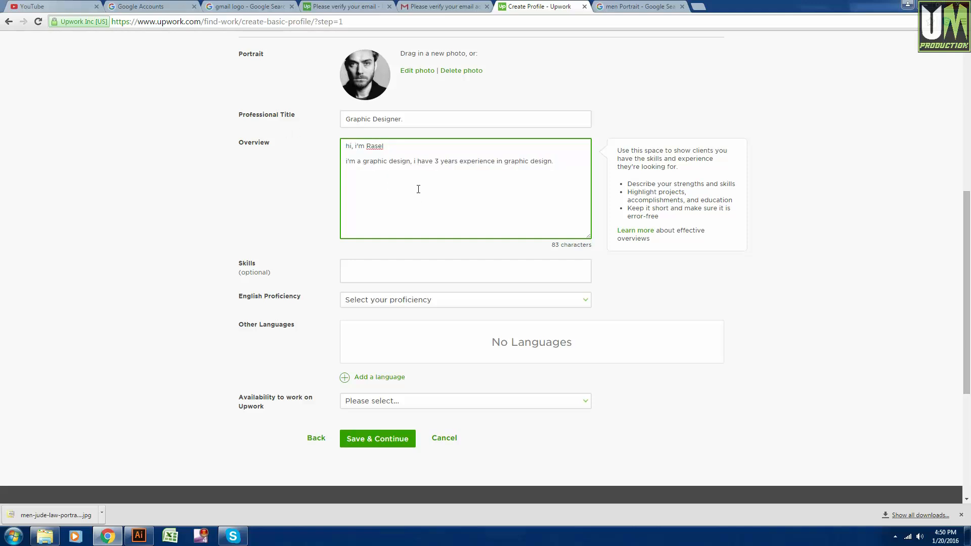
pyautogui.scroll(-1, 418, 190)
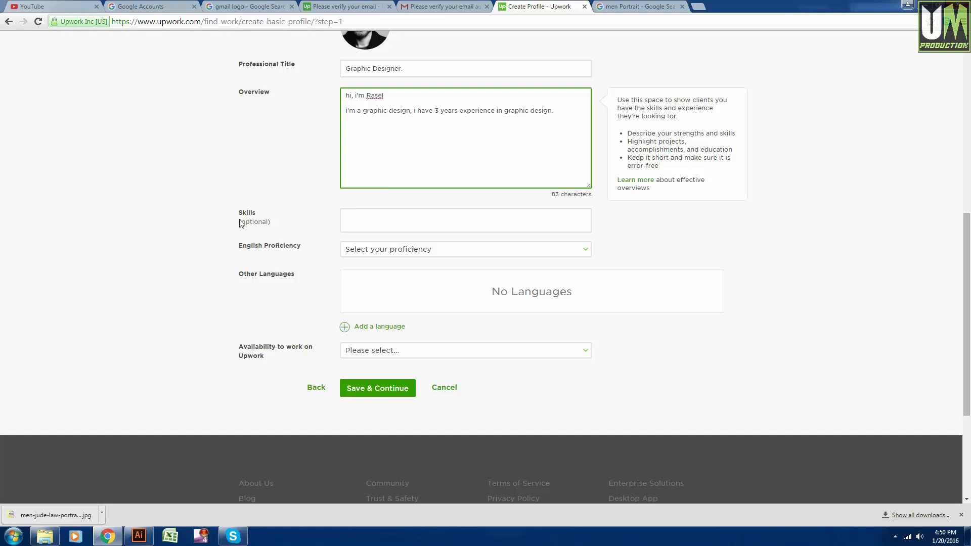
# Paste the experience sentence repeatedly until the overview reaches 265 characters.
pyautogui.click(242, 223)
pyautogui.click(369, 217)
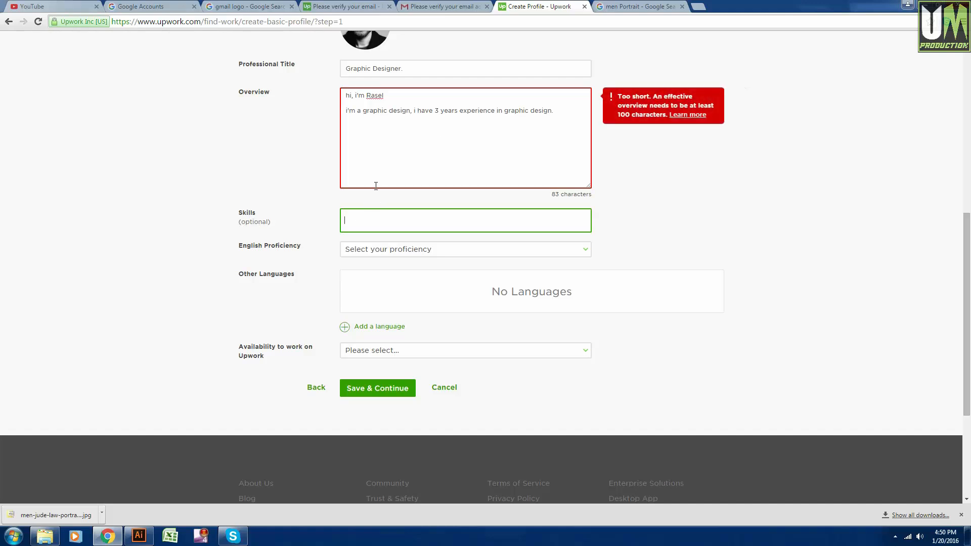
pyautogui.click(571, 107)
pyautogui.scroll(2, 575, 151)
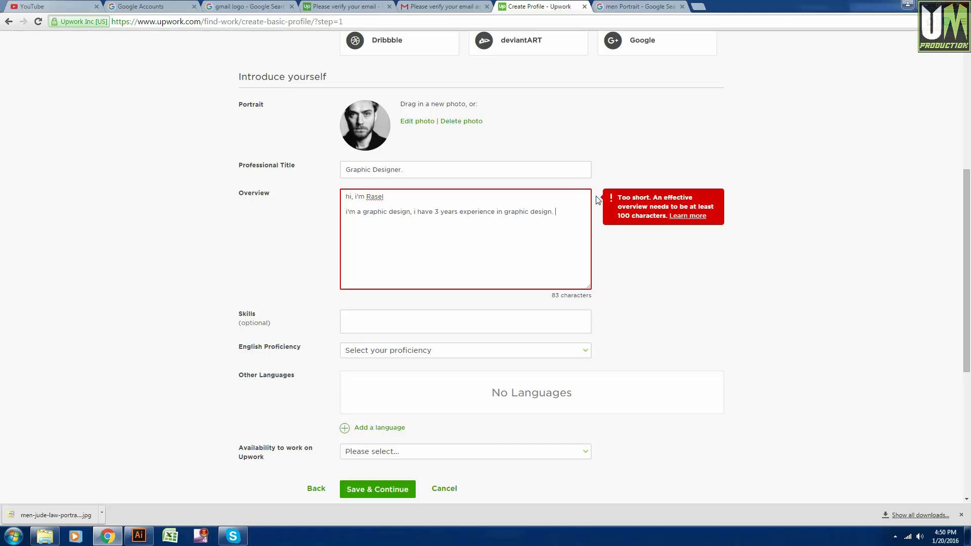
pyautogui.moveTo(557, 213); pyautogui.dragTo(414, 219)
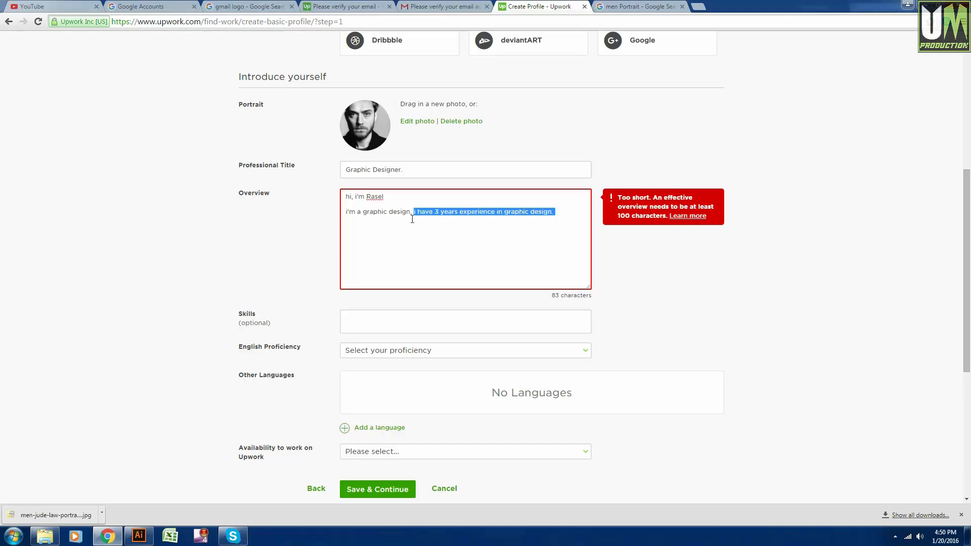
pyautogui.press('BackSpace')
pyautogui.hotkey('ctrl', 'z')
pyautogui.hotkey('ctrl', 'c')
pyautogui.click(567, 211)
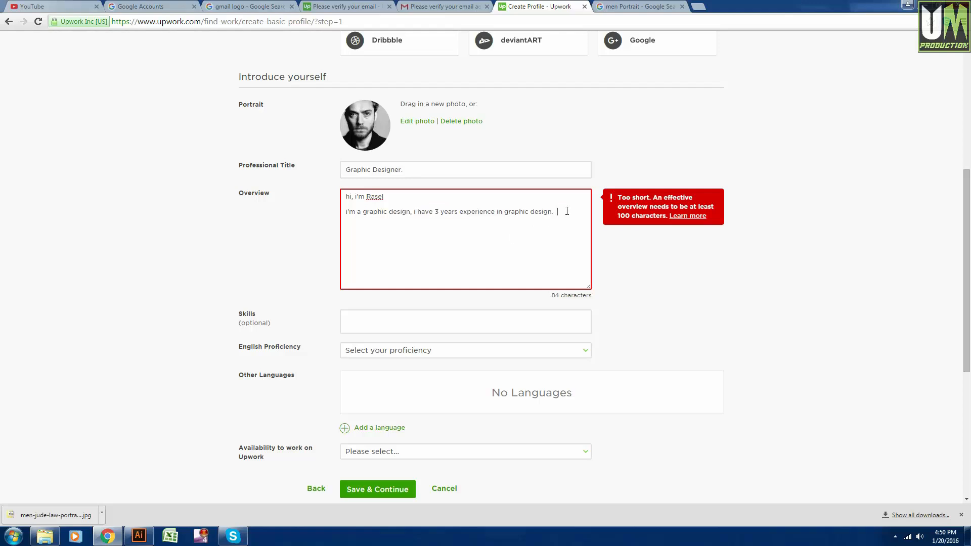
pyautogui.hotkey('ctrl', 'v')
pyautogui.hotkey('ctrl', 'v')
pyautogui.hotkey('ctrl', 'v')
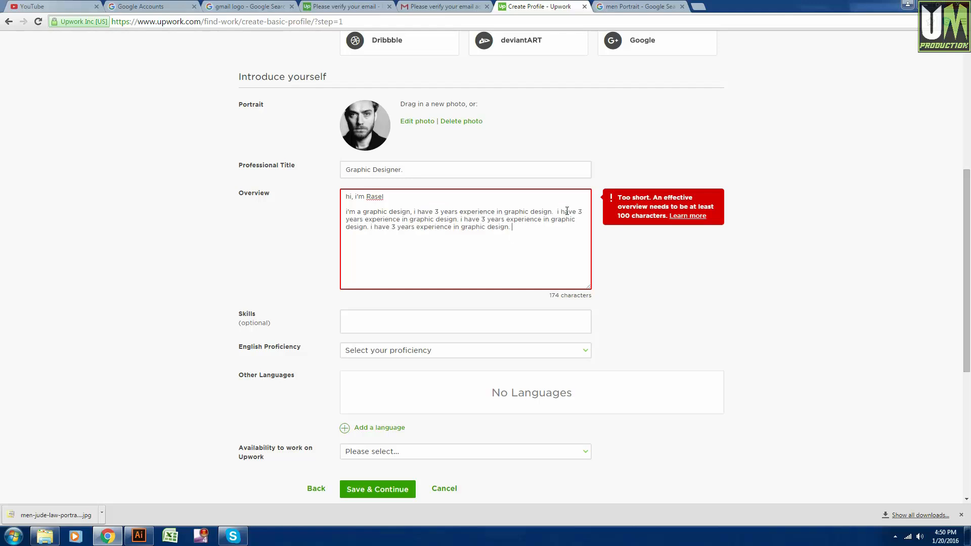
pyautogui.hotkey('ctrl', 'v')
pyautogui.write('v')
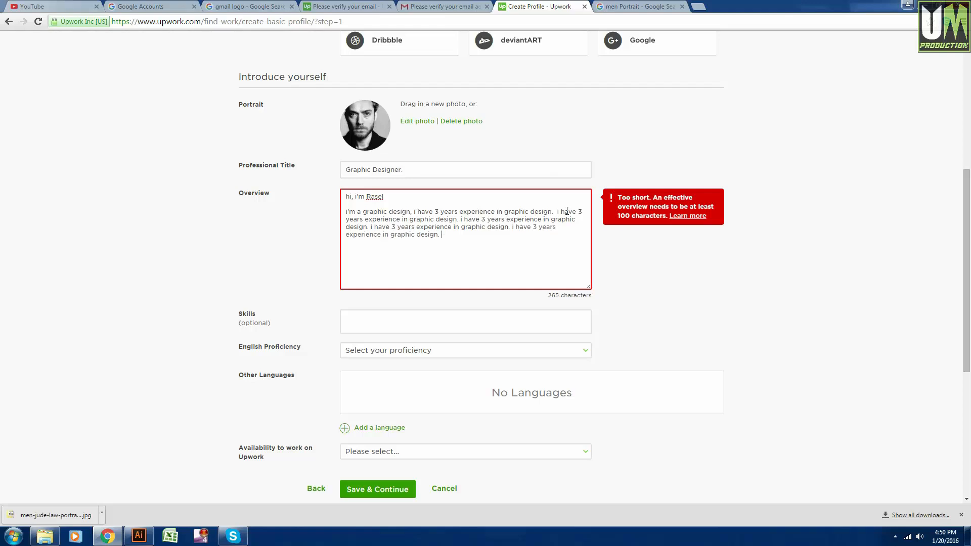
pyautogui.hotkey('ctrl', 'v')
# Add the skills logo-design, graphic-design and banner-design from the suggestions.
pyautogui.click(396, 320)
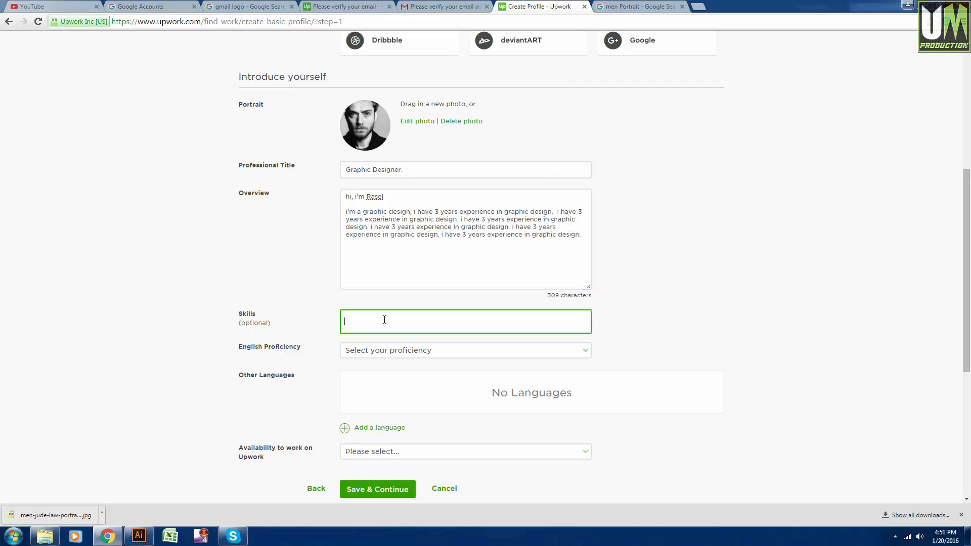
pyautogui.scroll(-1, 301, 314)
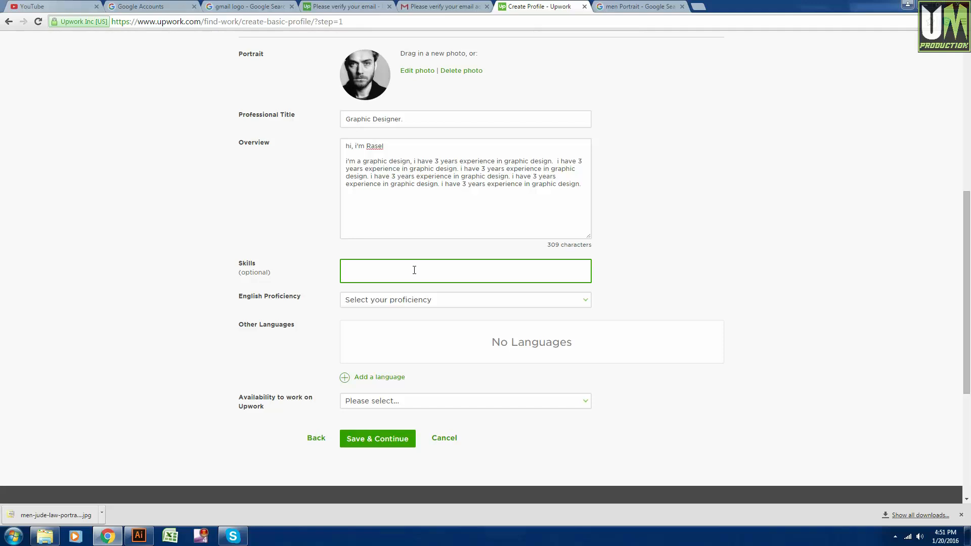
pyautogui.write('logo')
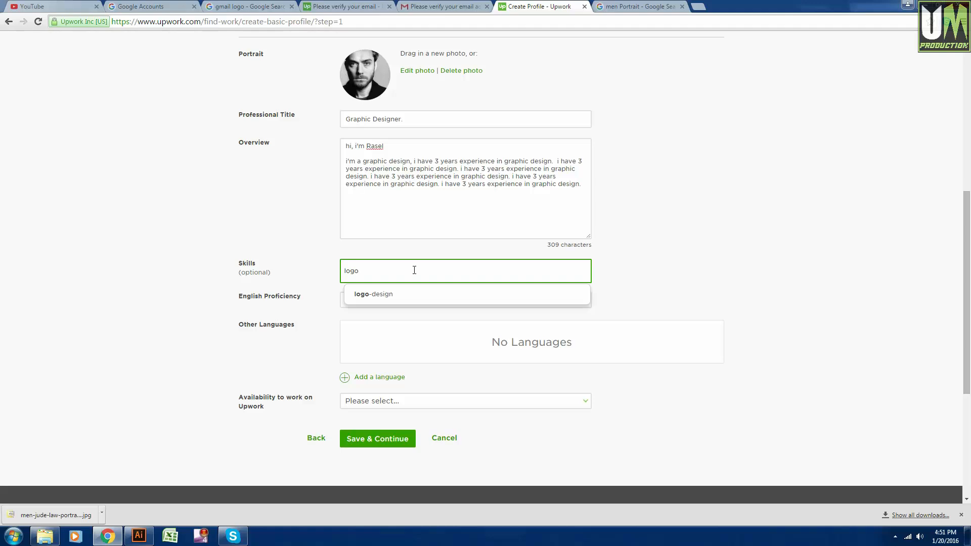
pyautogui.press('Down')
pyautogui.press('Return')
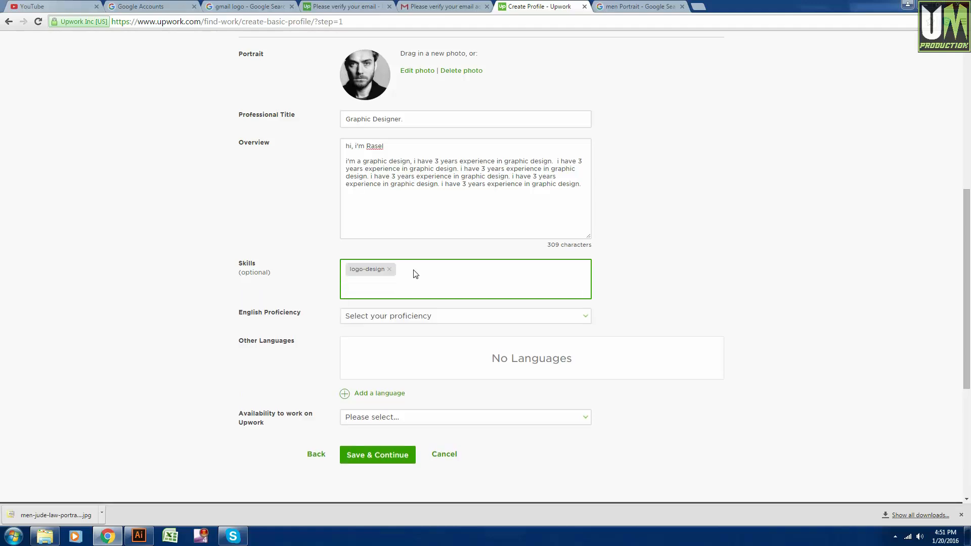
pyautogui.write('graphic design')
pyautogui.press('BackSpace')
pyautogui.press('BackSpace')
pyautogui.press('BackSpace')
pyautogui.press('BackSpace')
pyautogui.press('BackSpace')
pyautogui.press('BackSpace')
pyautogui.press('BackSpace')
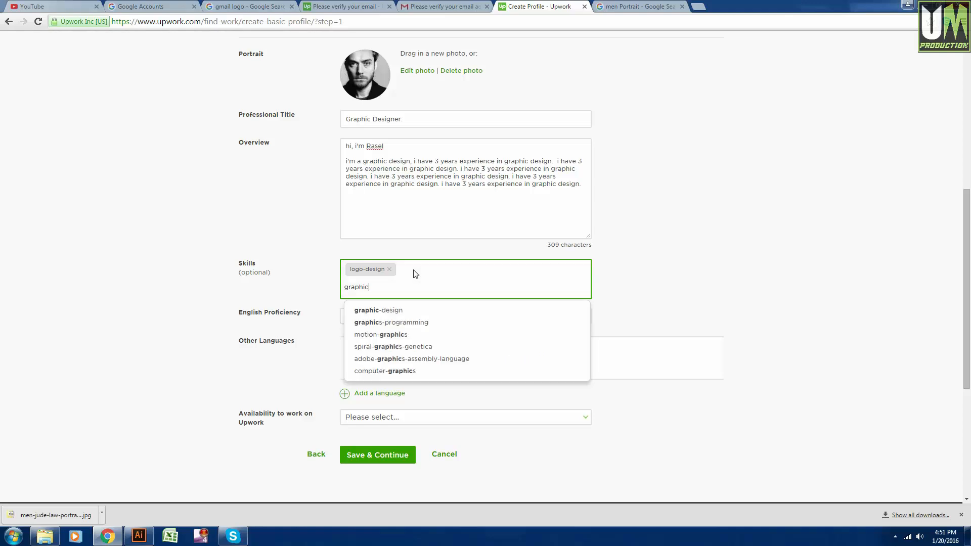
pyautogui.press('Return')
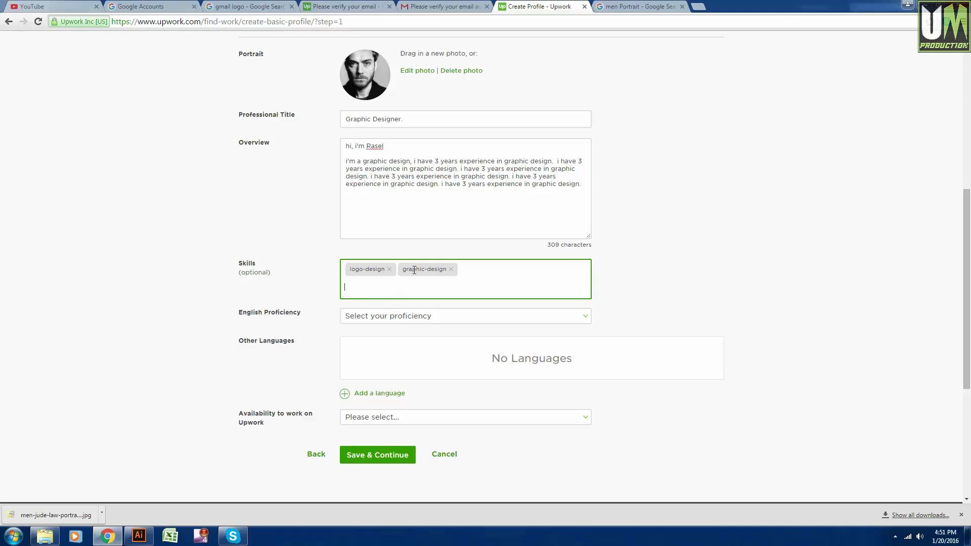
pyautogui.write('banner')
pyautogui.press('BackSpace')
pyautogui.press('Down')
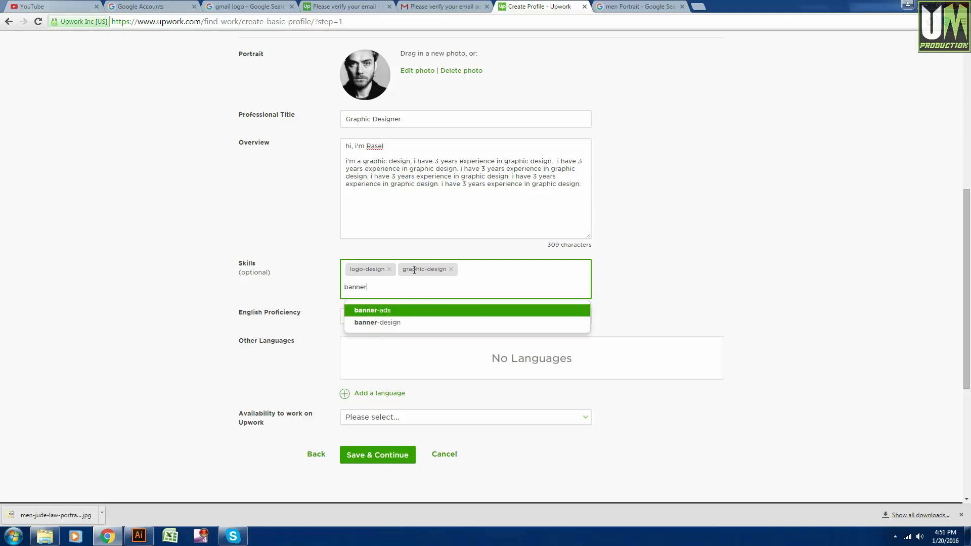
pyautogui.press('Down')
pyautogui.press('Return')
pyautogui.click(413, 270)
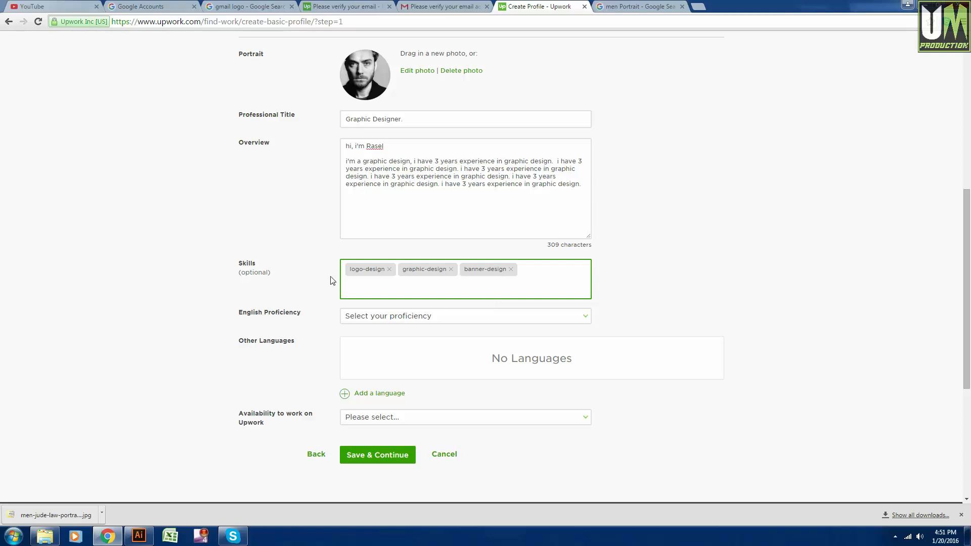
pyautogui.scroll(1, 289, 282)
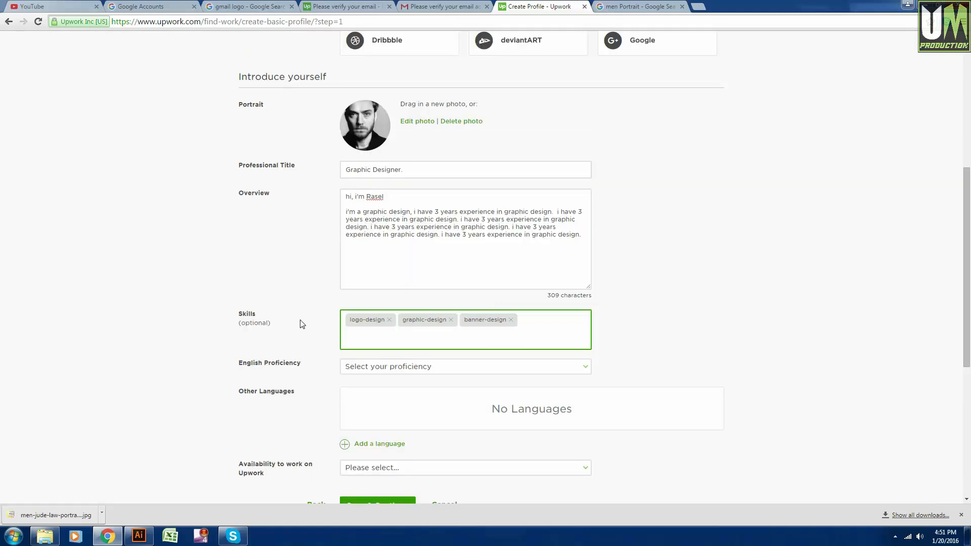
pyautogui.scroll(-1, 273, 322)
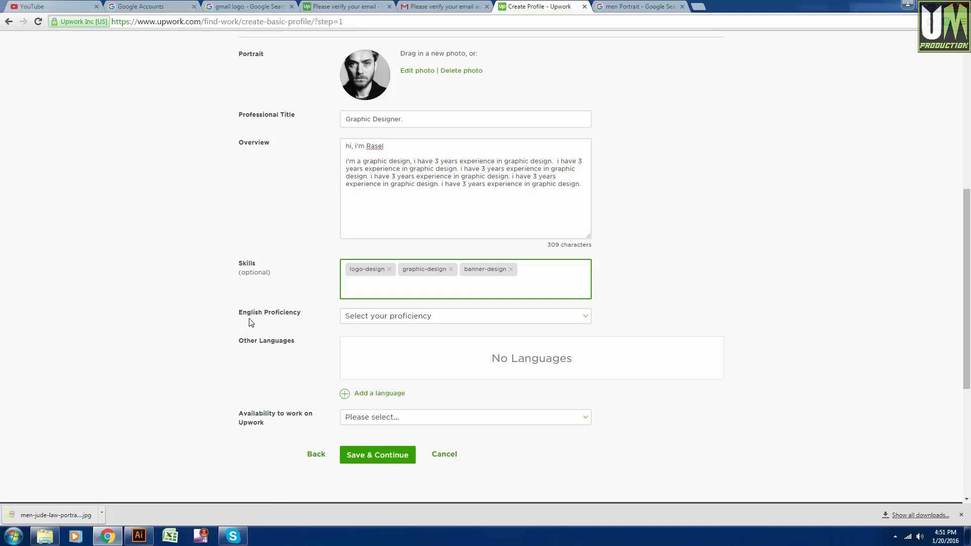
# Choose 'Fluent - Complete command of this language with perfect grammar' for English proficiency.
pyautogui.click(382, 317)
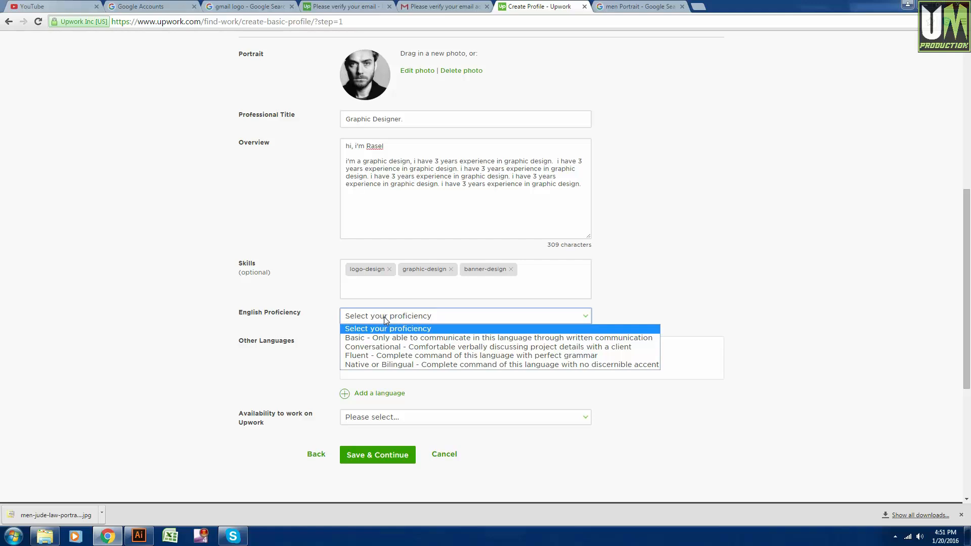
pyautogui.click(365, 358)
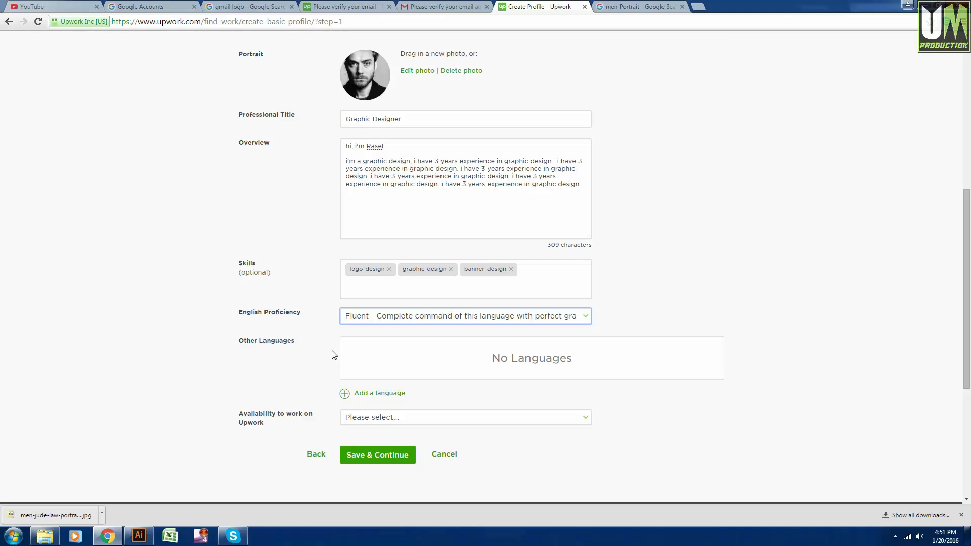
pyautogui.scroll(-2, 306, 343)
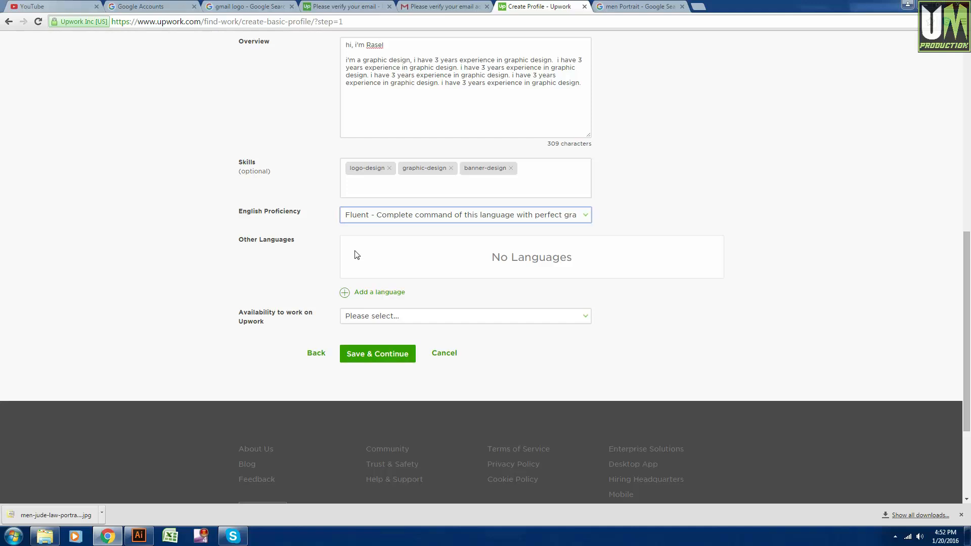
pyautogui.scroll(2, 357, 255)
pyautogui.scroll(-1, 334, 327)
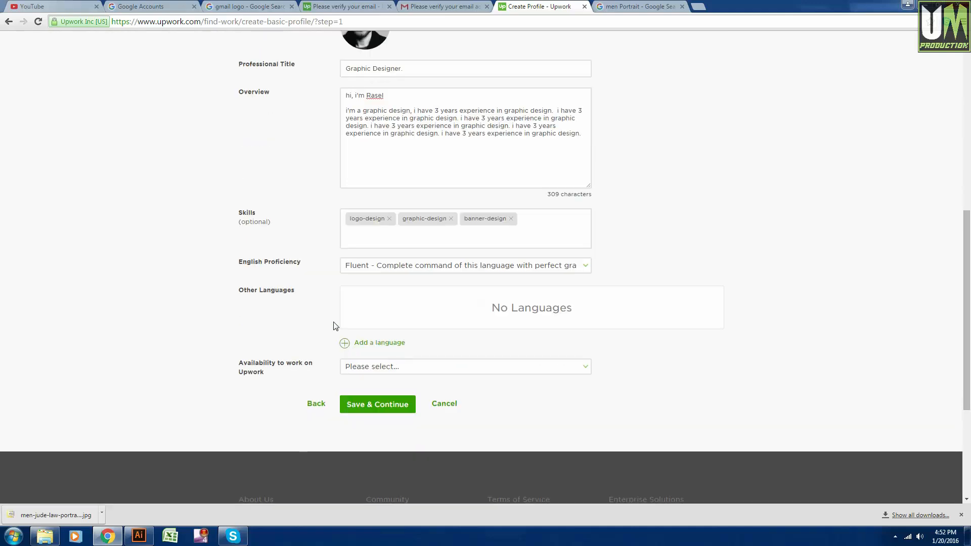
pyautogui.scroll(-1, 319, 333)
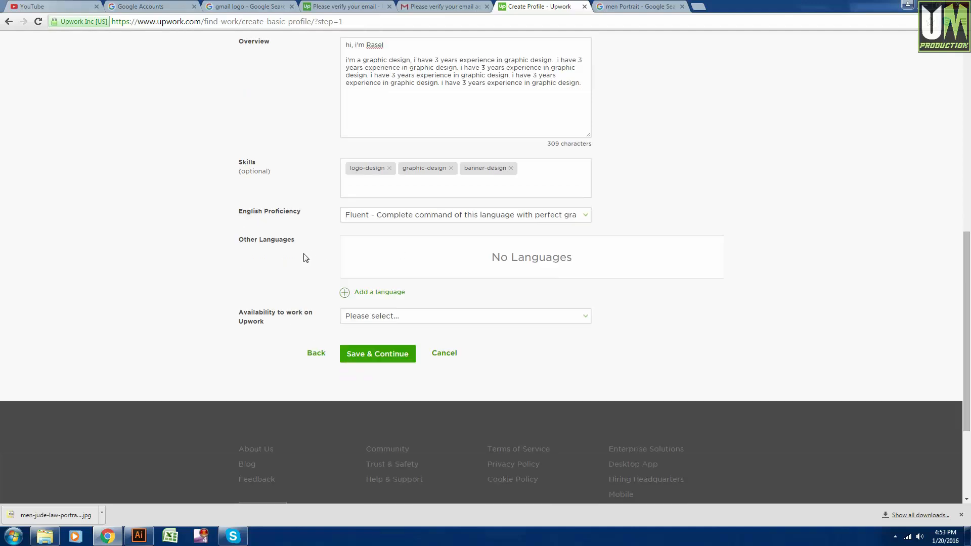
pyautogui.scroll(-1, 306, 259)
pyautogui.scroll(1, 368, 233)
pyautogui.scroll(-1, 290, 240)
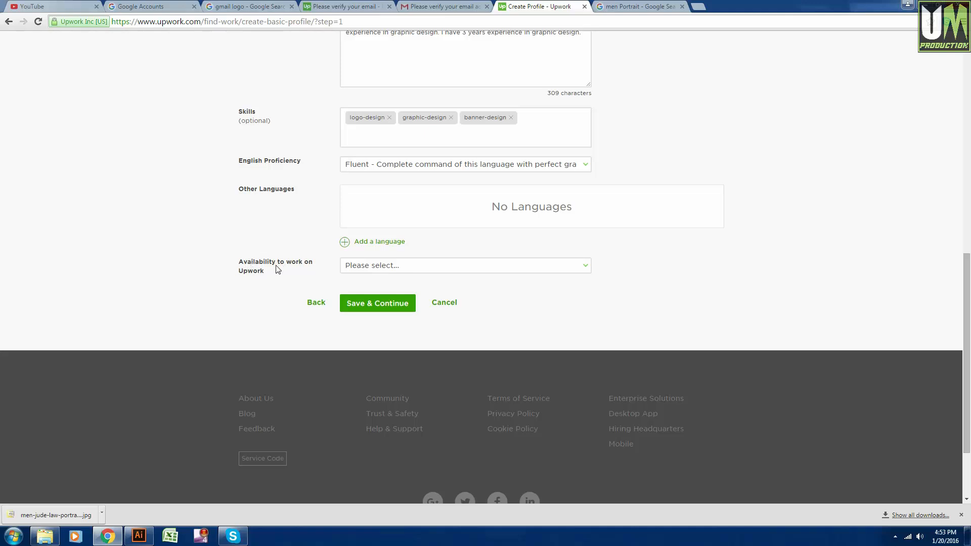
# Set availability to more than 30 hrs/week and save, continuing to Experience & Education.
pyautogui.click(381, 266)
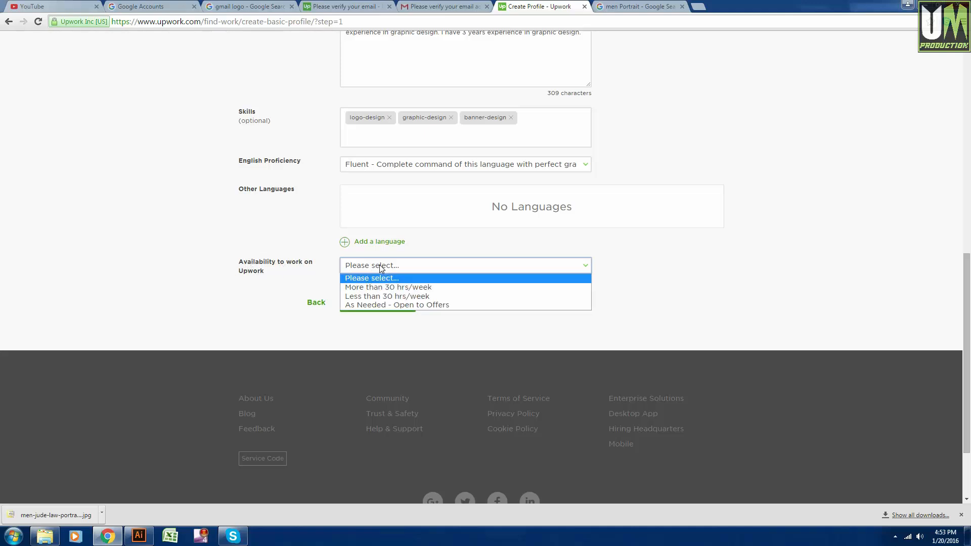
pyautogui.click(424, 287)
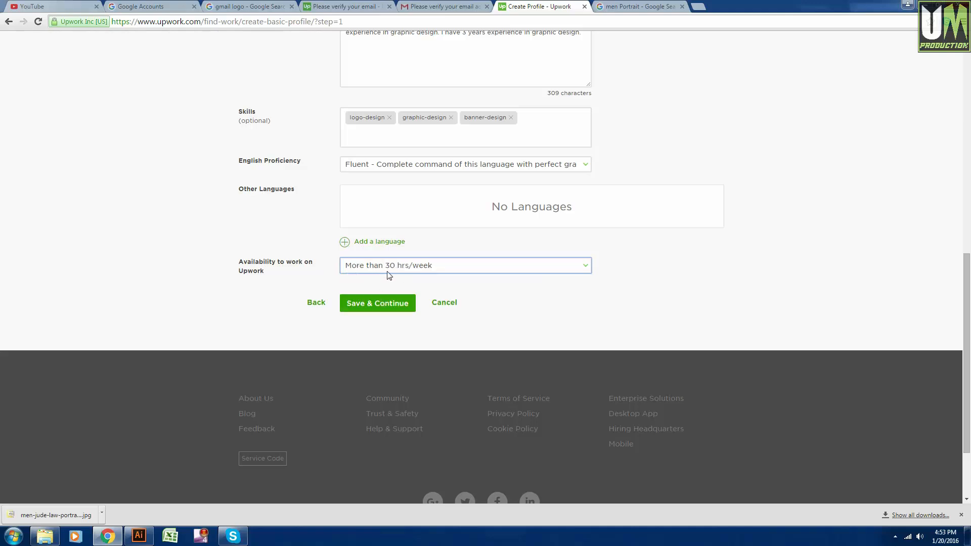
pyautogui.scroll(2, 393, 284)
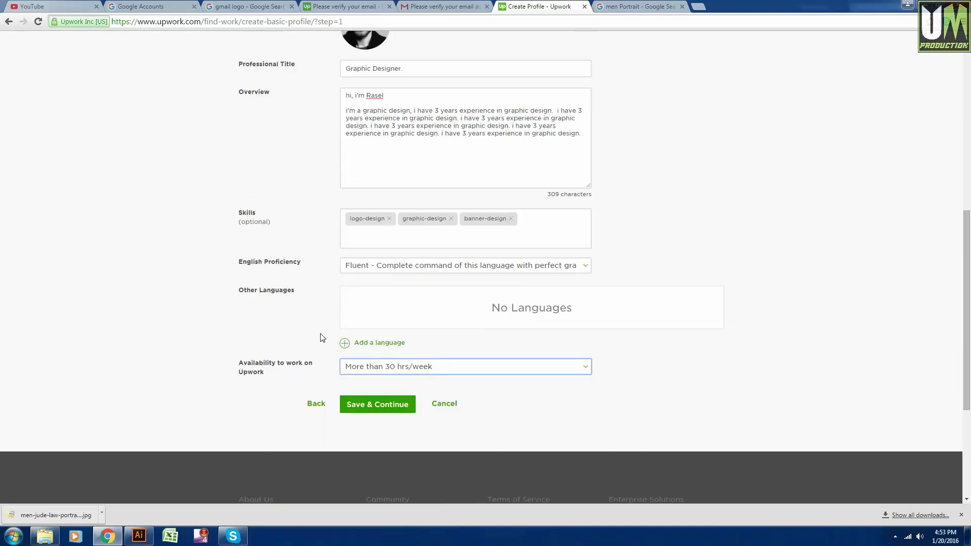
pyautogui.scroll(-1, 322, 337)
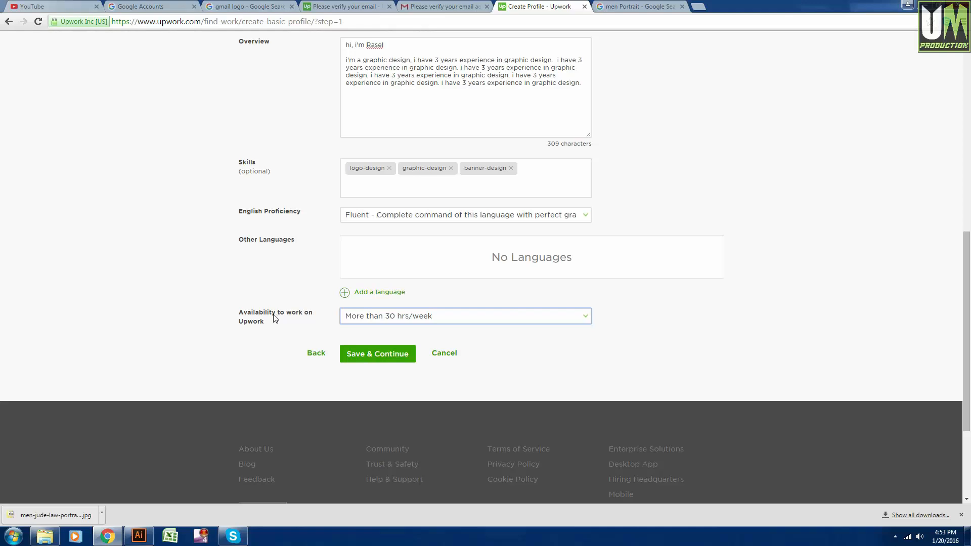
pyautogui.click(381, 356)
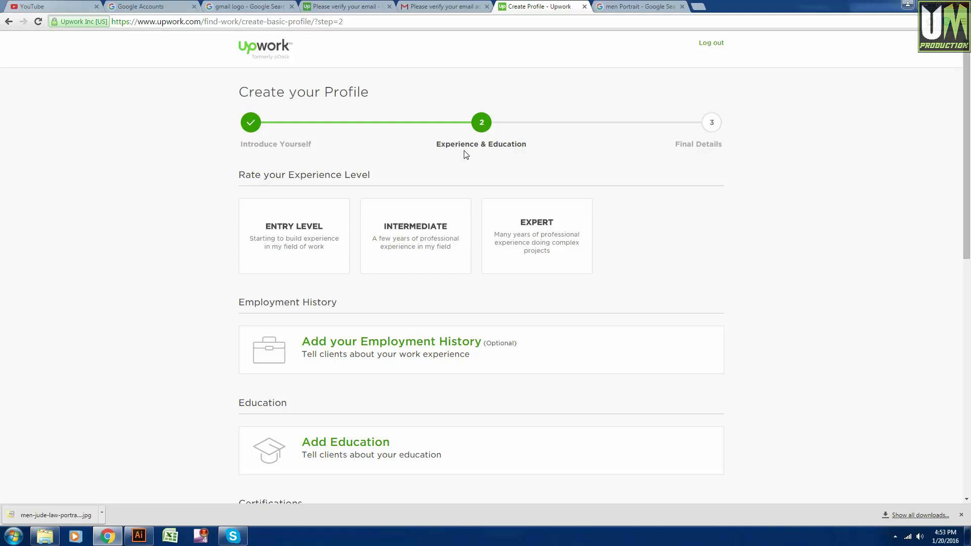
# Scroll down the Experience & Education step past the Expert experience level.
pyautogui.scroll(-1, 513, 147)
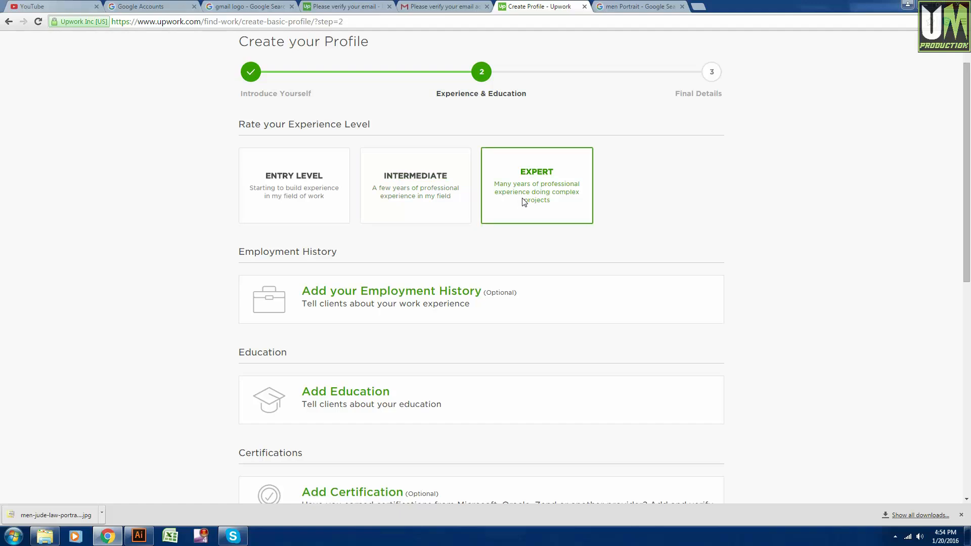
pyautogui.scroll(-1, 522, 201)
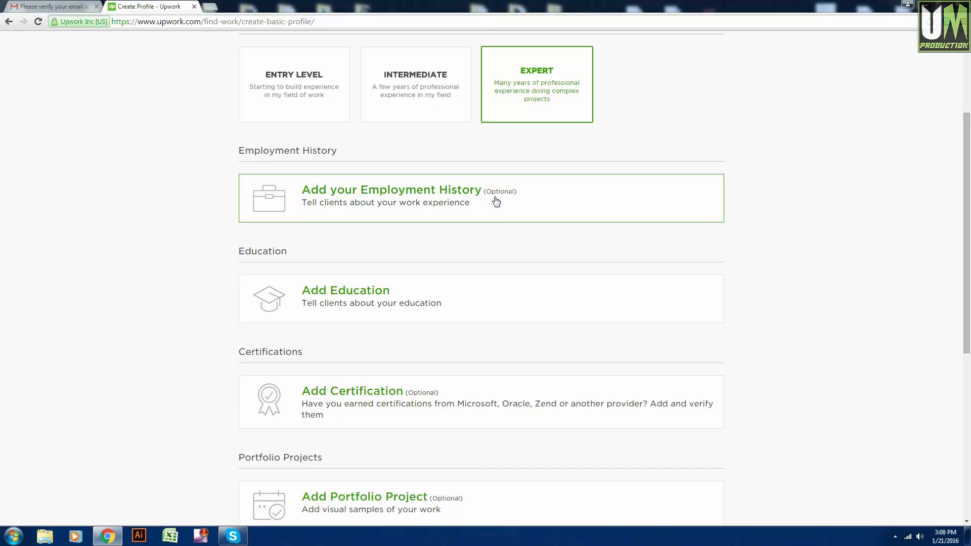
pyautogui.scroll(-1, 375, 238)
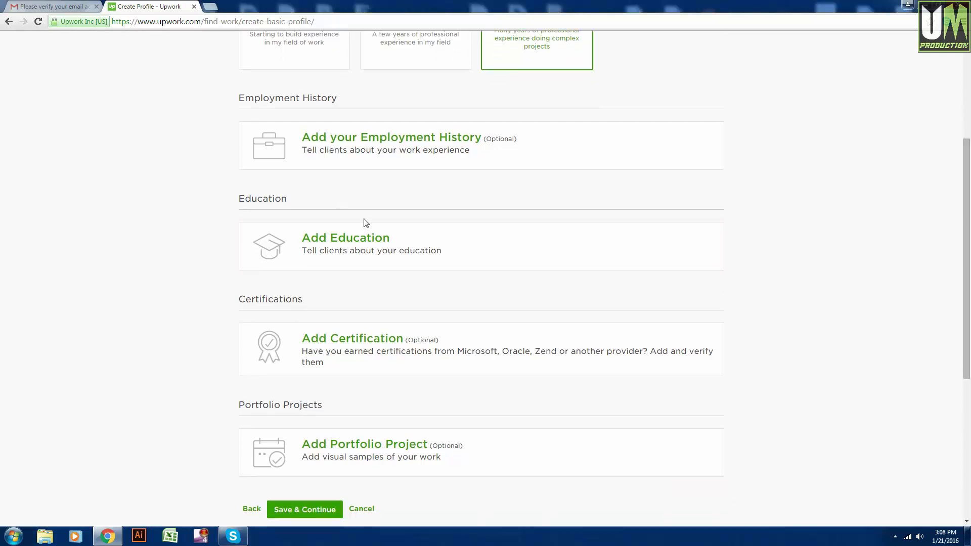
# Add an education entry for stamford university attended from 2008 to 2013.
pyautogui.click(377, 269)
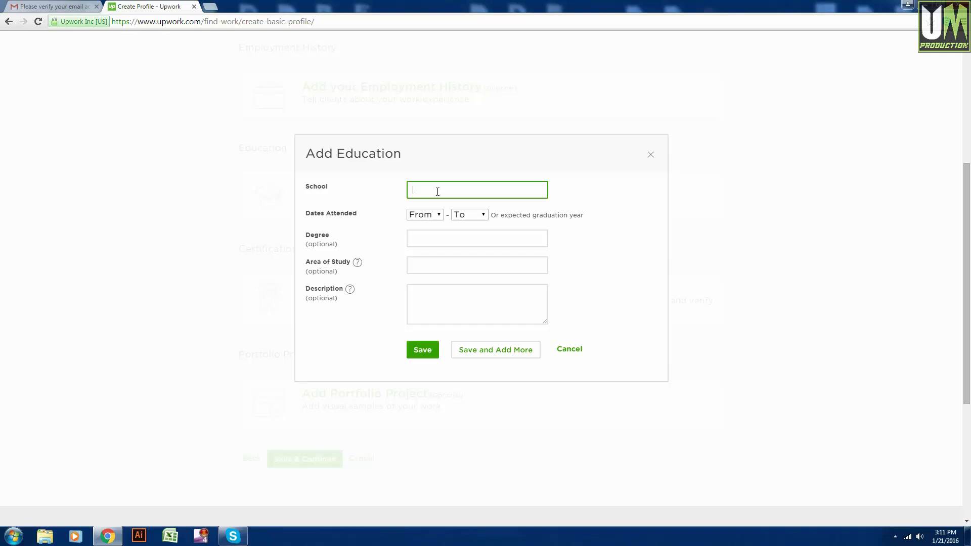
pyautogui.write('stamford university')
pyautogui.click(429, 220)
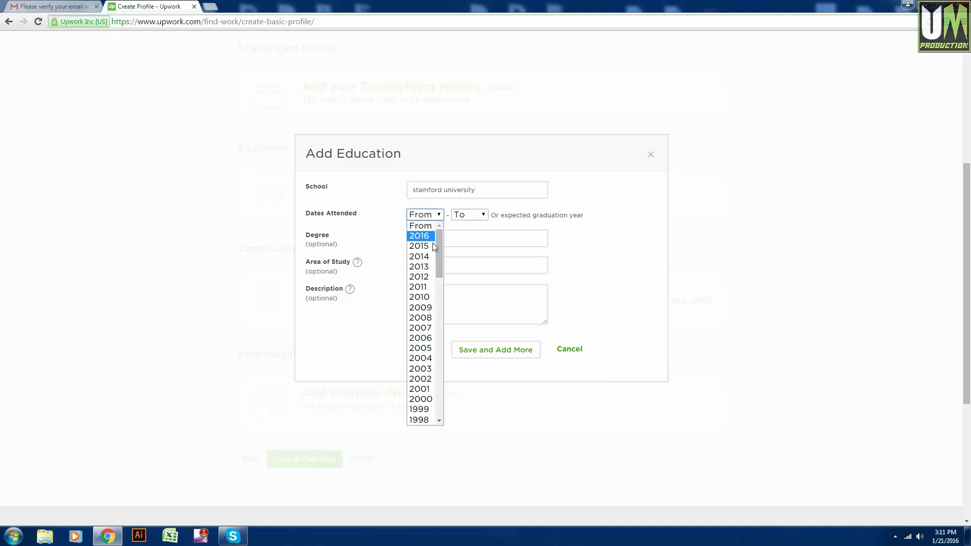
pyautogui.click(427, 339)
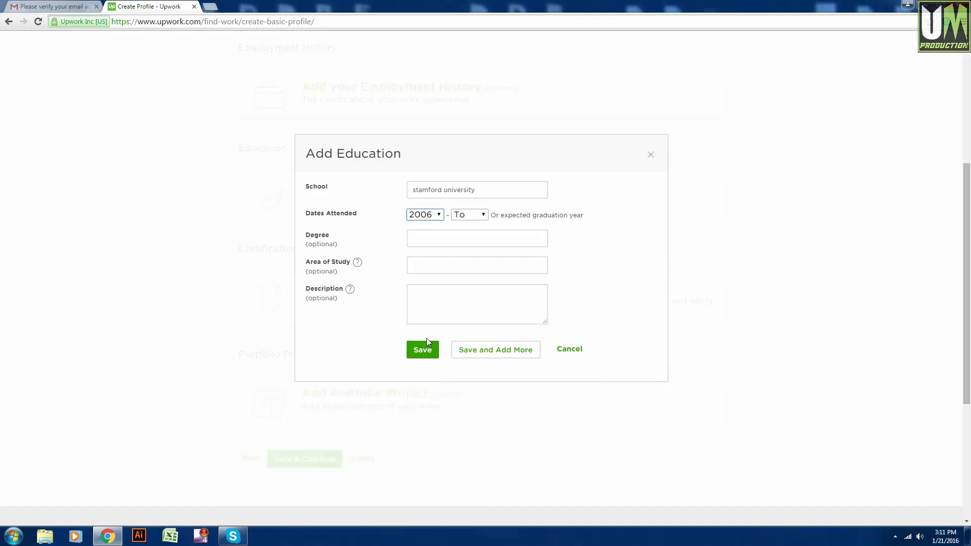
pyautogui.click(434, 214)
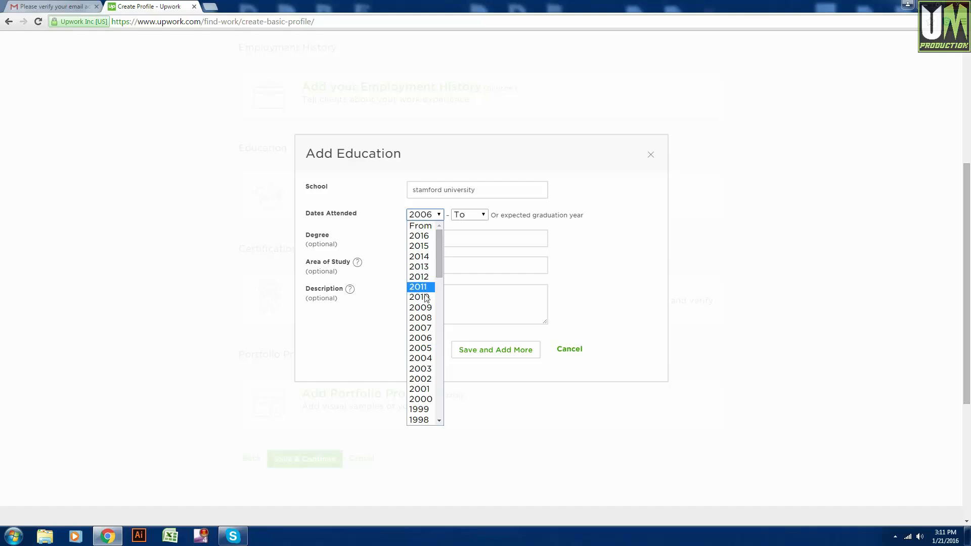
pyautogui.click(428, 318)
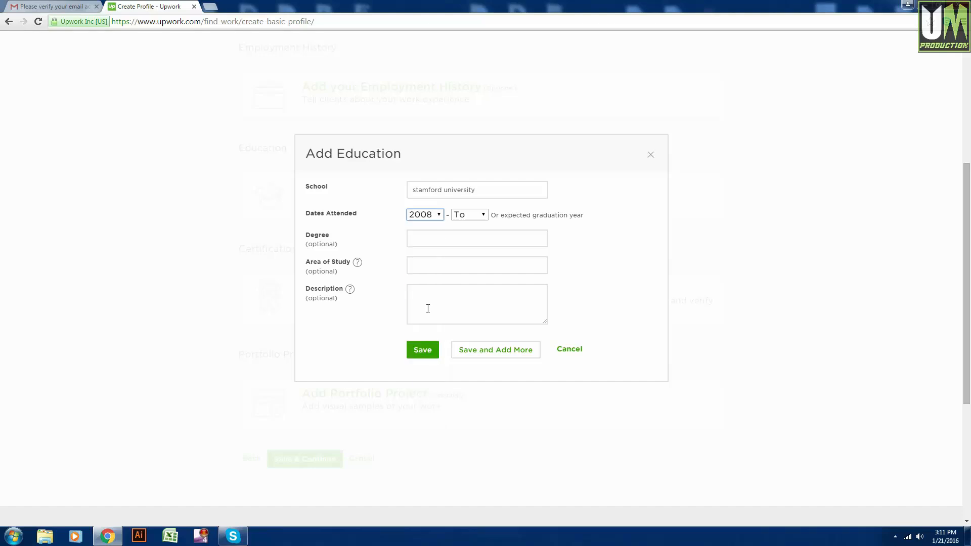
pyautogui.click(466, 216)
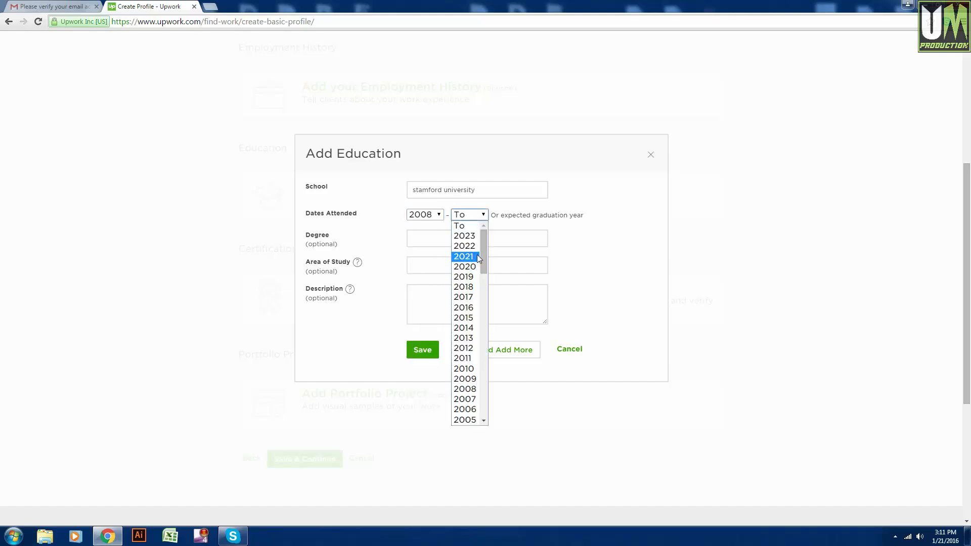
pyautogui.click(474, 339)
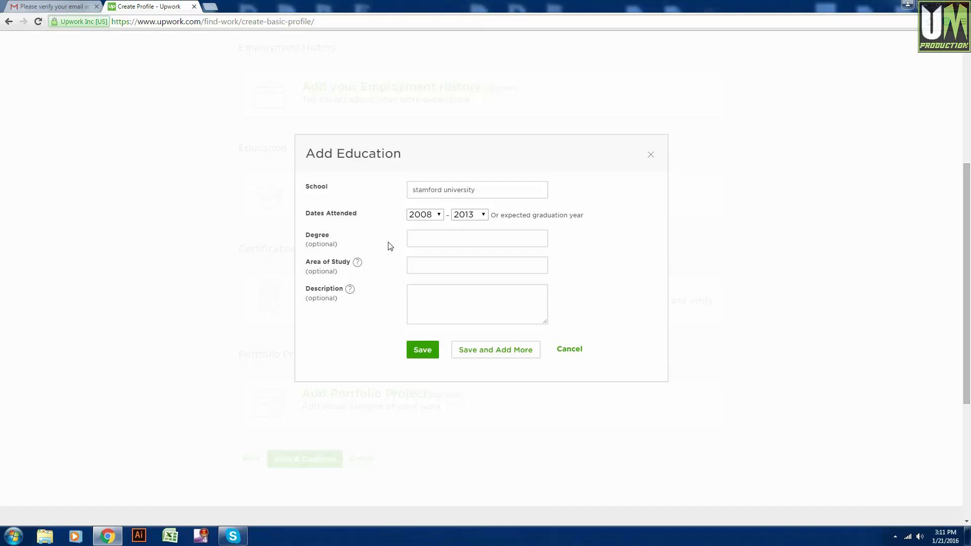
# Set the degree to Bachelor of Business Administration and save the education entry.
pyautogui.click(425, 242)
pyautogui.write('b')
pyautogui.press('Down')
pyautogui.press('Down')
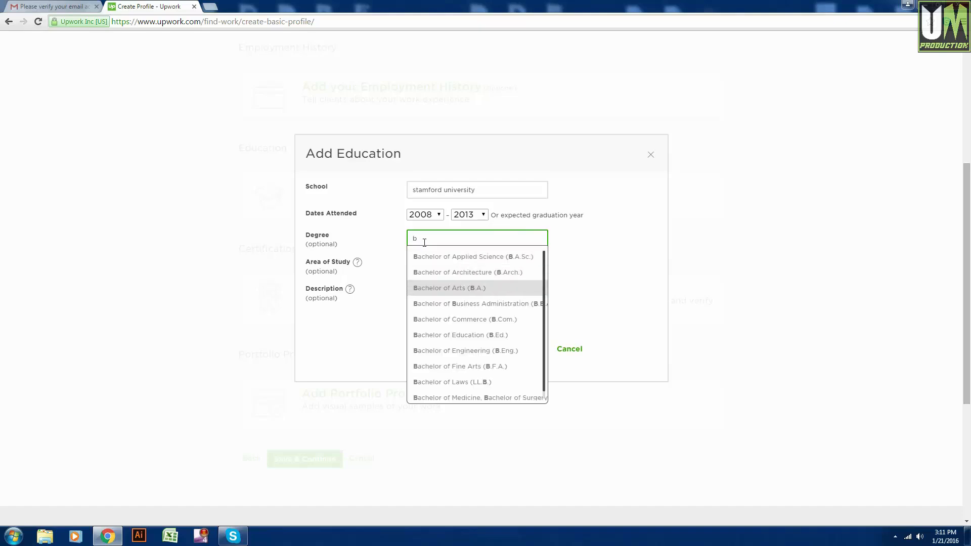
pyautogui.press('Down')
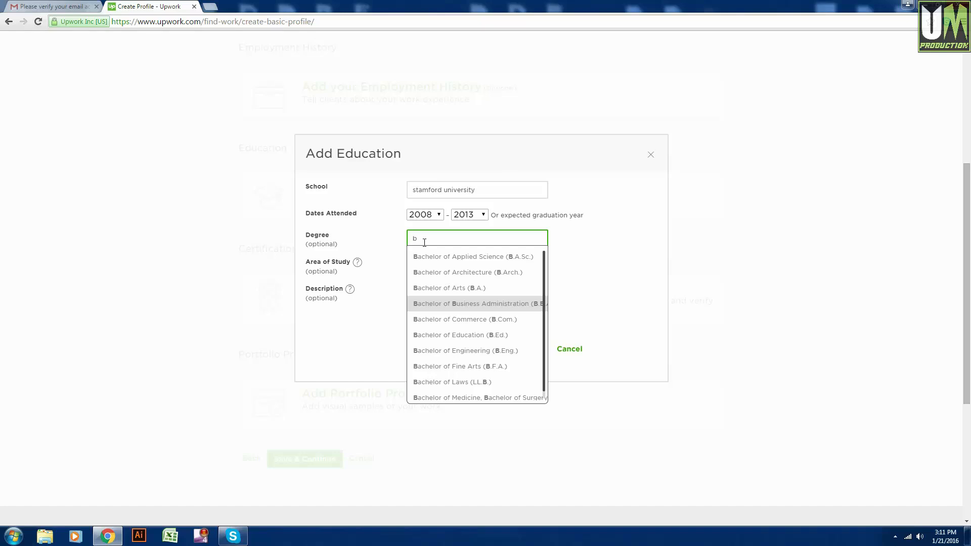
pyautogui.press('Return')
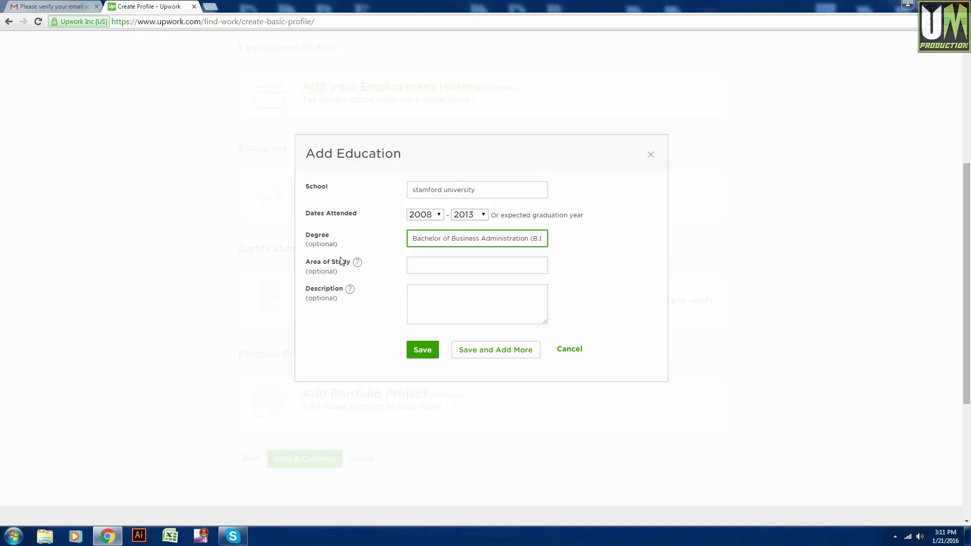
pyautogui.click(423, 355)
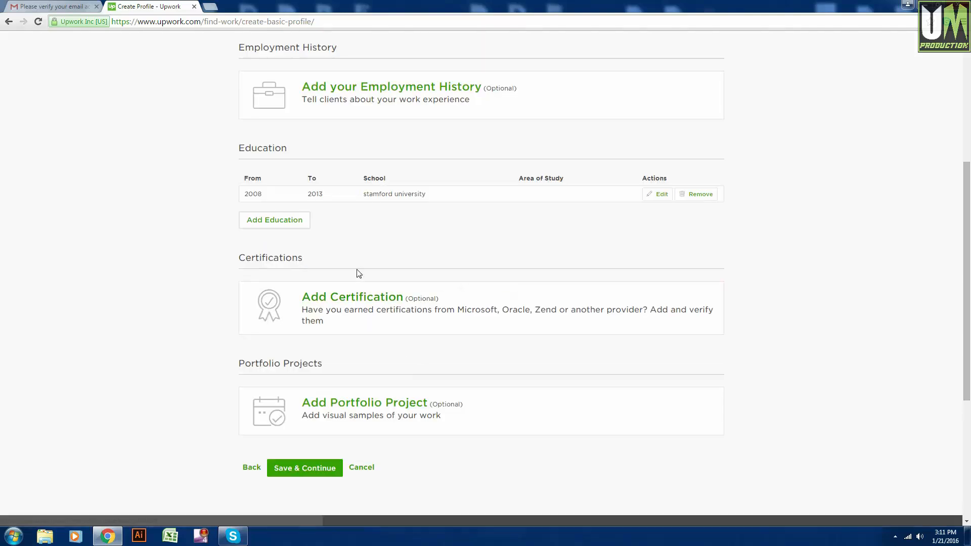
# Scroll down the Create Profile page and start a new portfolio project.
pyautogui.scroll(-1, 349, 276)
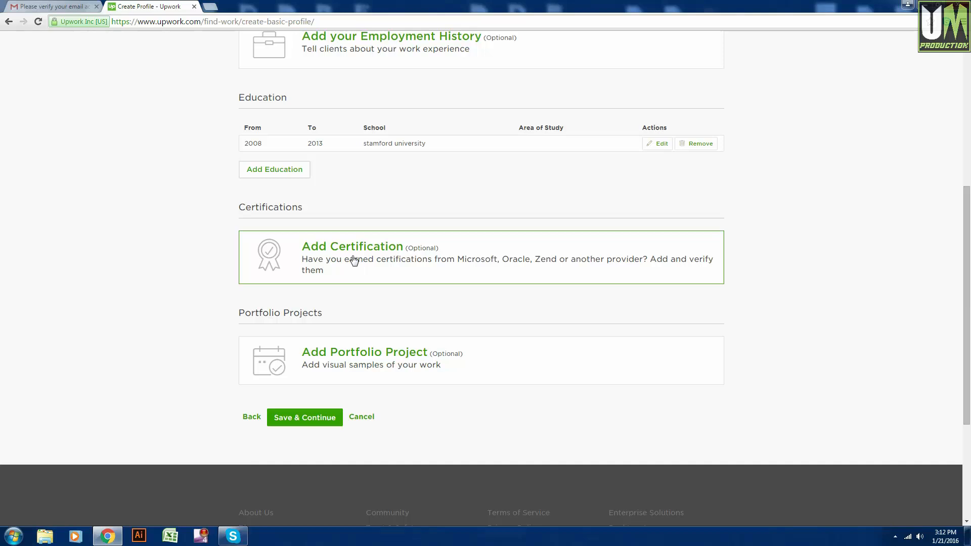
pyautogui.scroll(-1, 354, 261)
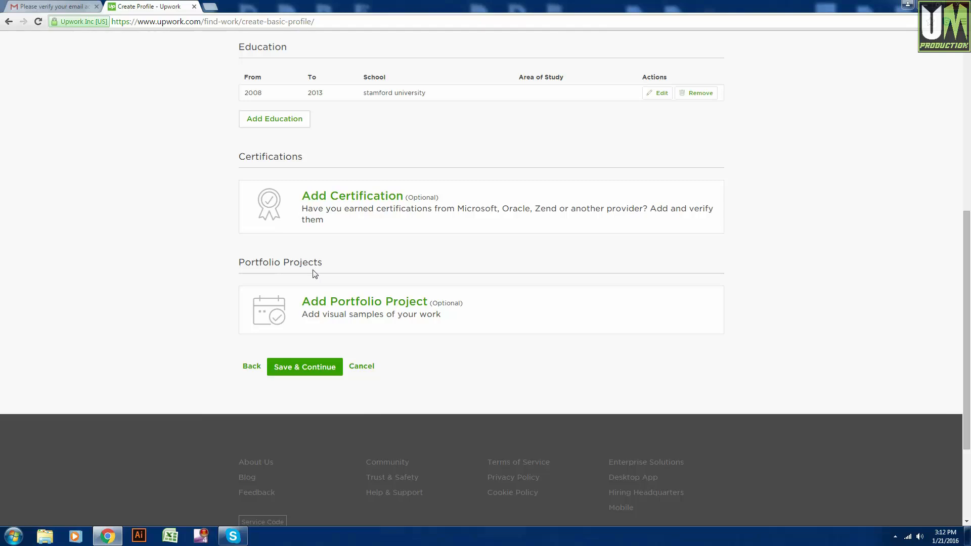
pyautogui.scroll(-1, 344, 314)
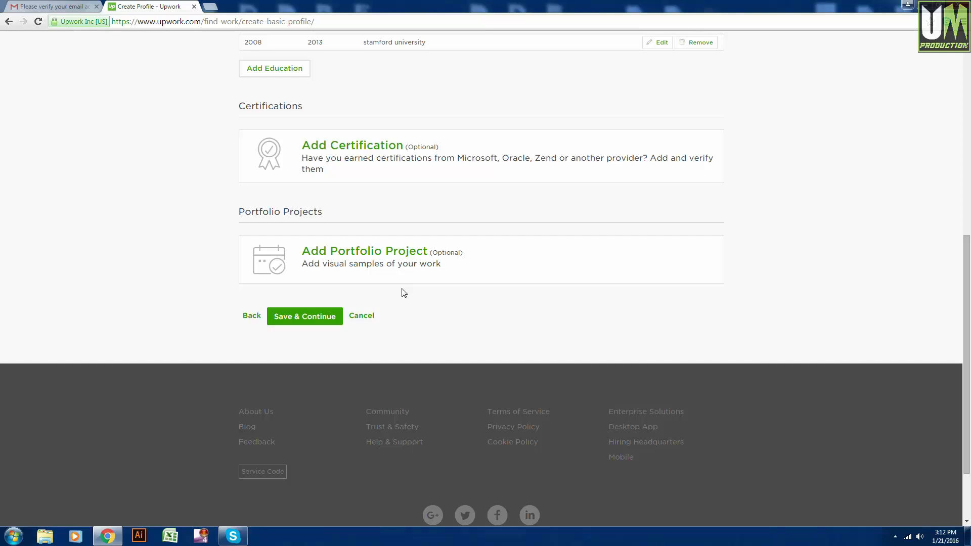
pyautogui.click(384, 255)
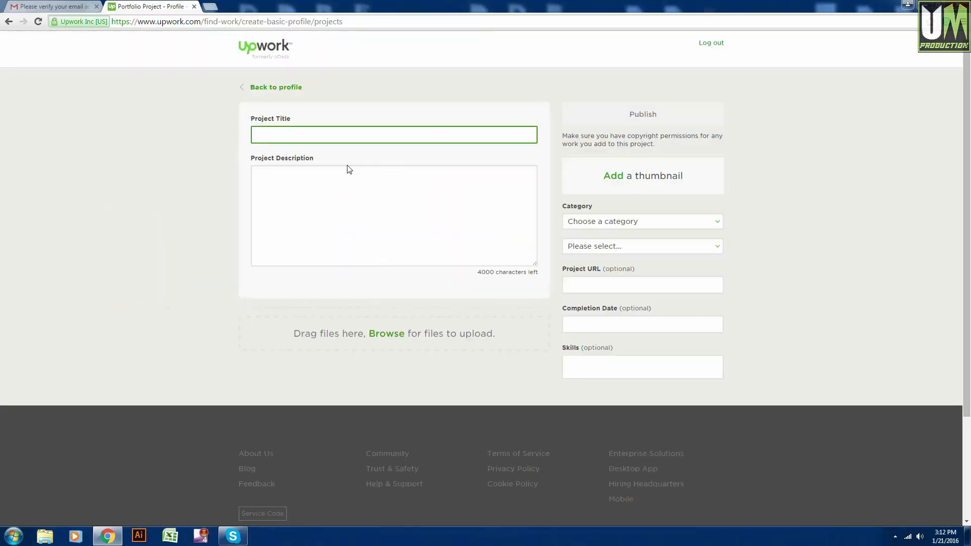
# Load the example T-shirt image from the Portfolios folder as the project thumbnail.
pyautogui.click(284, 128)
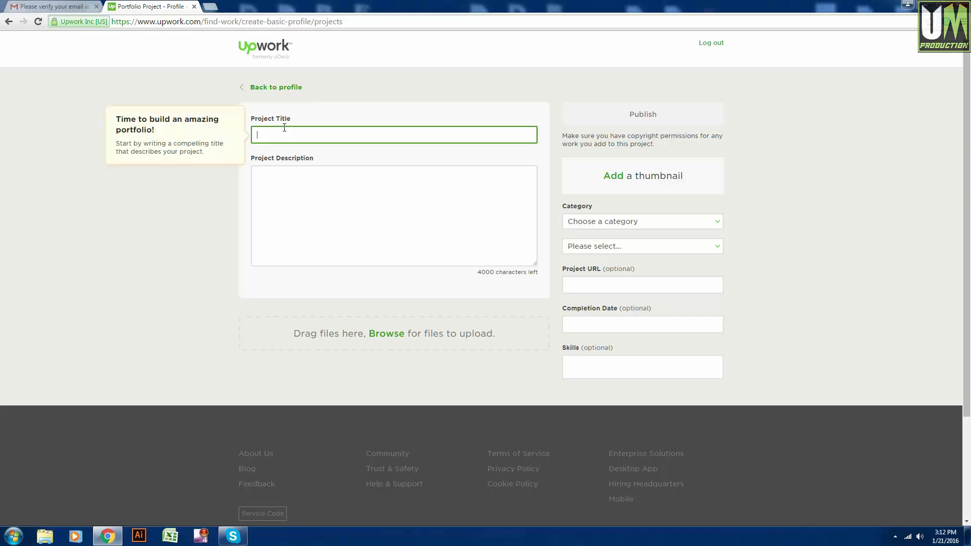
pyautogui.click(616, 179)
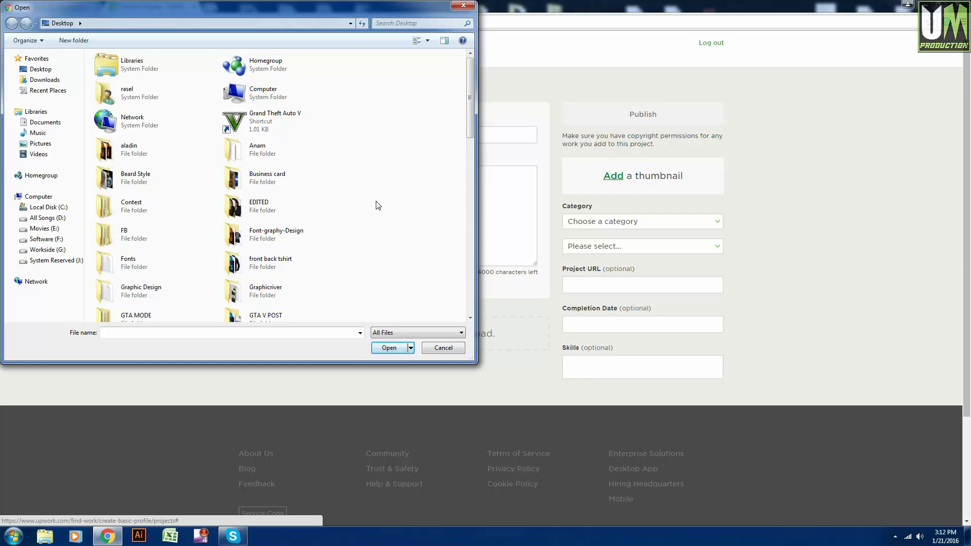
pyautogui.press('p')
pyautogui.press('p')
pyautogui.press('p')
pyautogui.press('p')
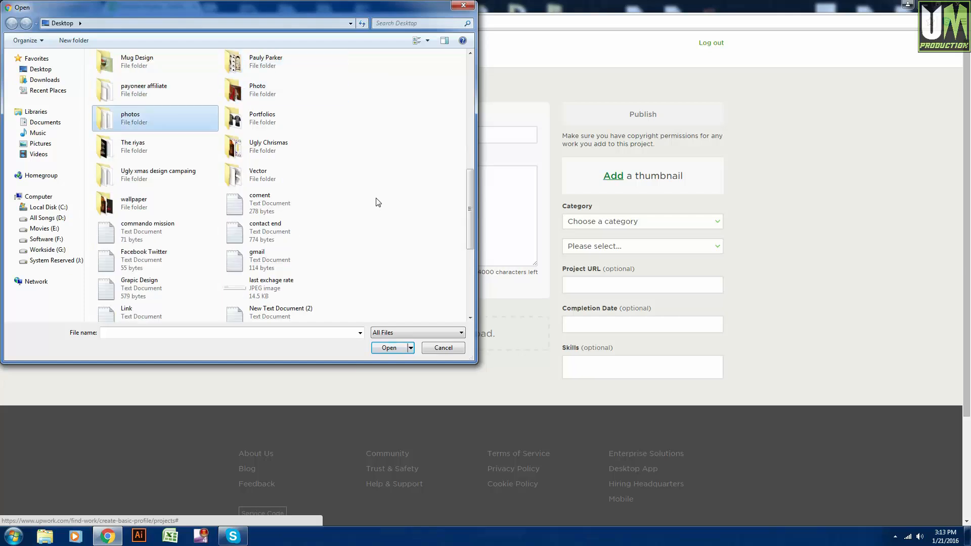
pyautogui.doubleClick(288, 120)
pyautogui.click(120, 68)
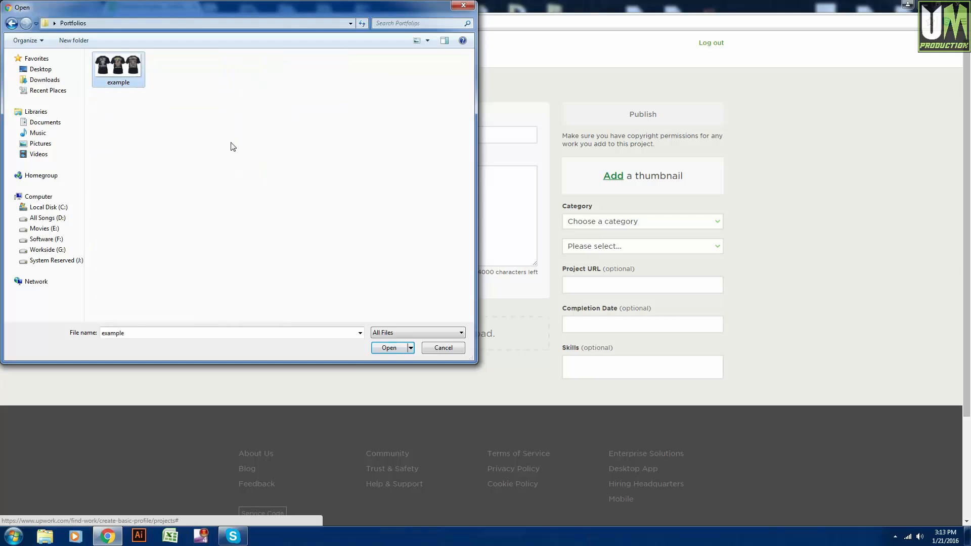
pyautogui.click(389, 348)
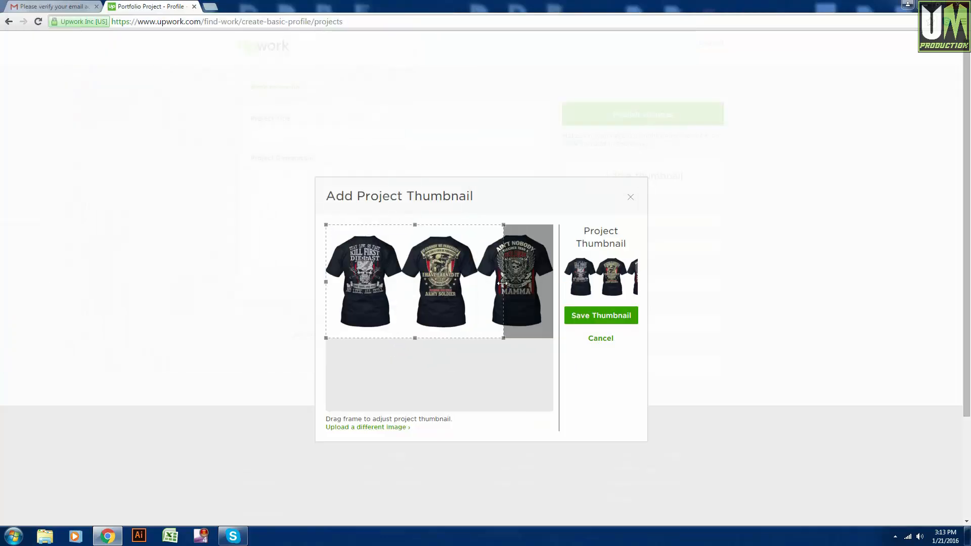
# Crop the thumbnail to the first two shirts and save it.
pyautogui.moveTo(501, 285); pyautogui.dragTo(479, 287)
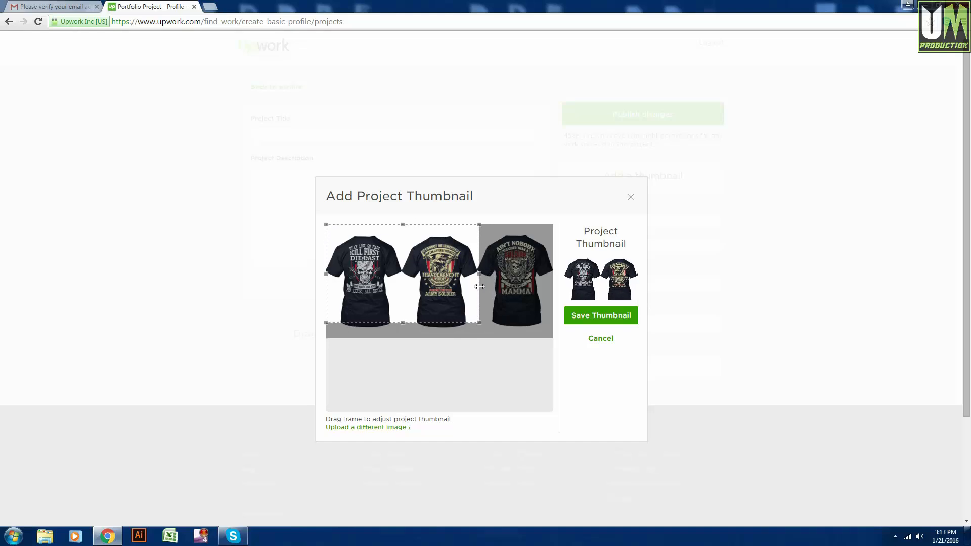
pyautogui.moveTo(480, 282); pyautogui.dragTo(479, 282)
pyautogui.moveTo(420, 271); pyautogui.dragTo(415, 274)
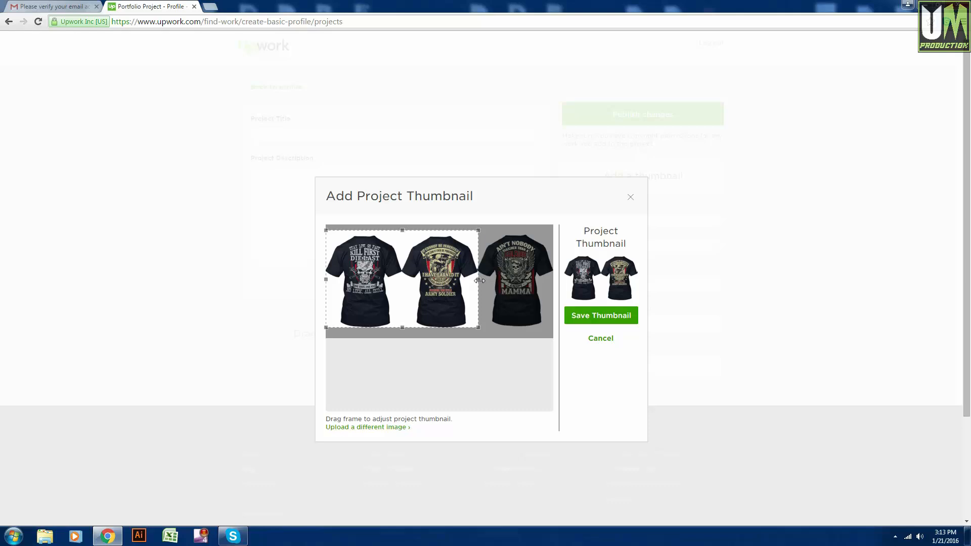
pyautogui.moveTo(479, 280); pyautogui.dragTo(478, 281)
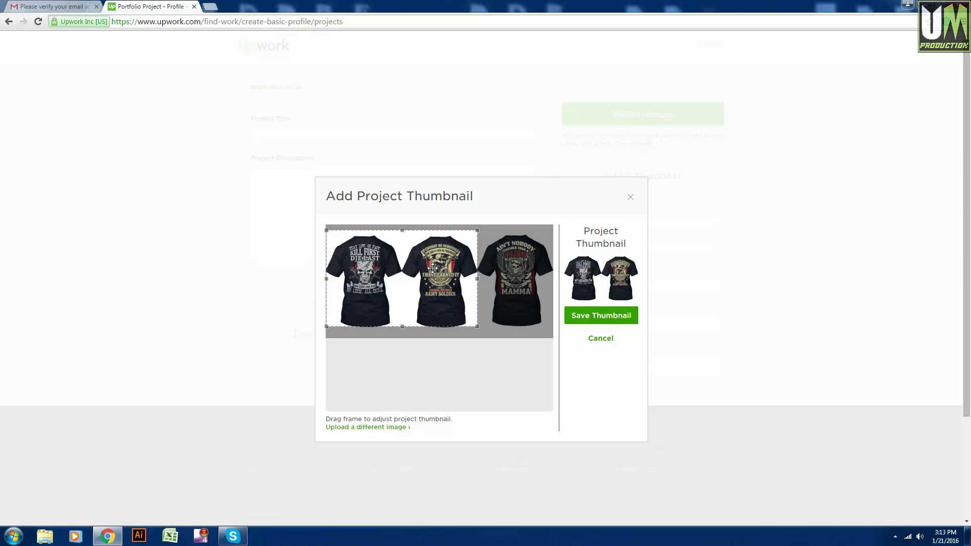
pyautogui.click(613, 320)
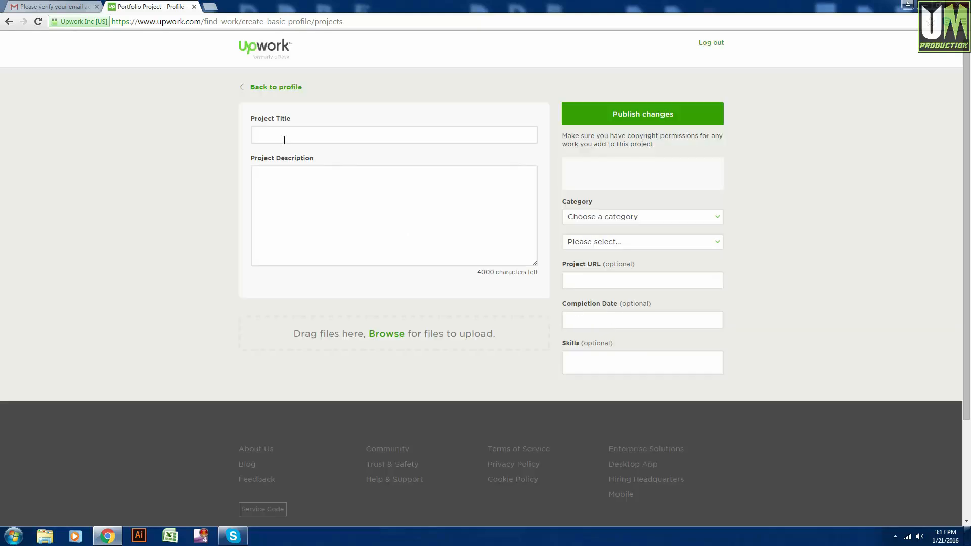
# Title the project 'T shirt design' and describe it as 'american t shirt design. 2 colors design'.
pyautogui.click(284, 139)
pyautogui.click(296, 131)
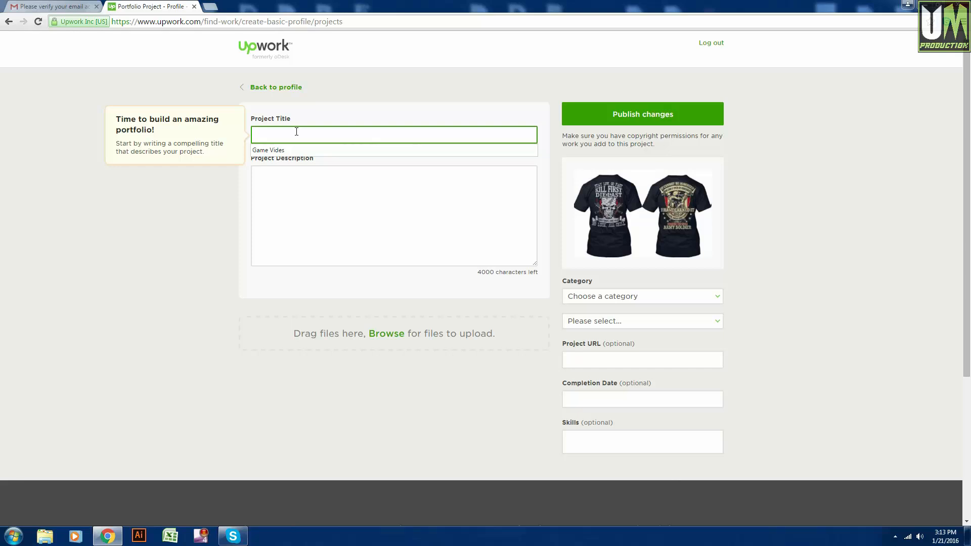
pyautogui.write('T shirt ')
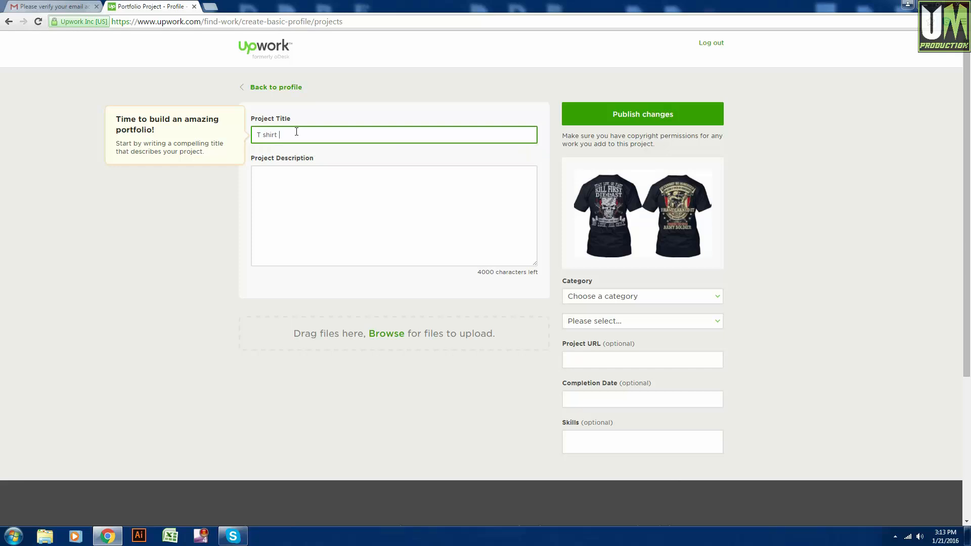
pyautogui.write('design')
pyautogui.click(308, 173)
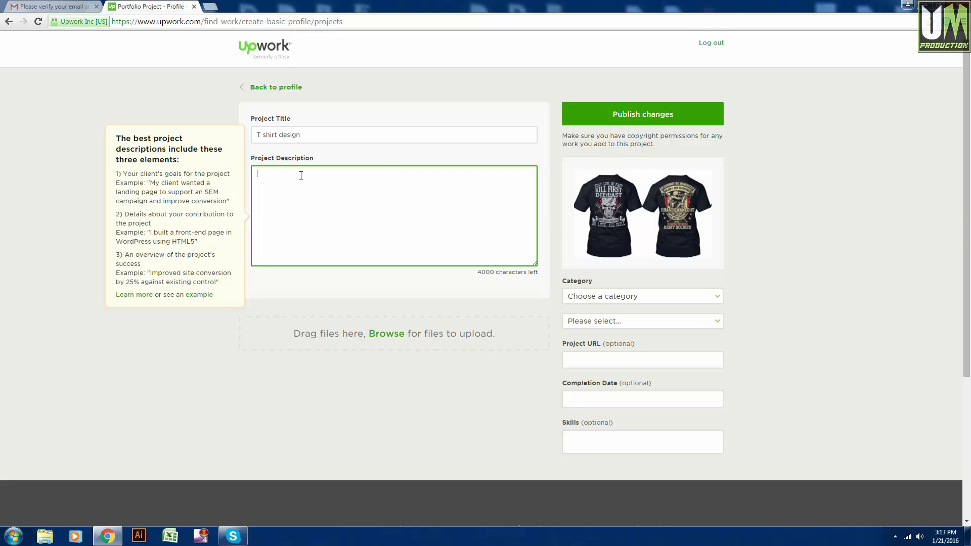
pyautogui.write('american t shirt design. 2 colors design.')
# Set the category to Design & Multimedia > Graphic Design and completion date Jan 21, 2016.
pyautogui.click(603, 294)
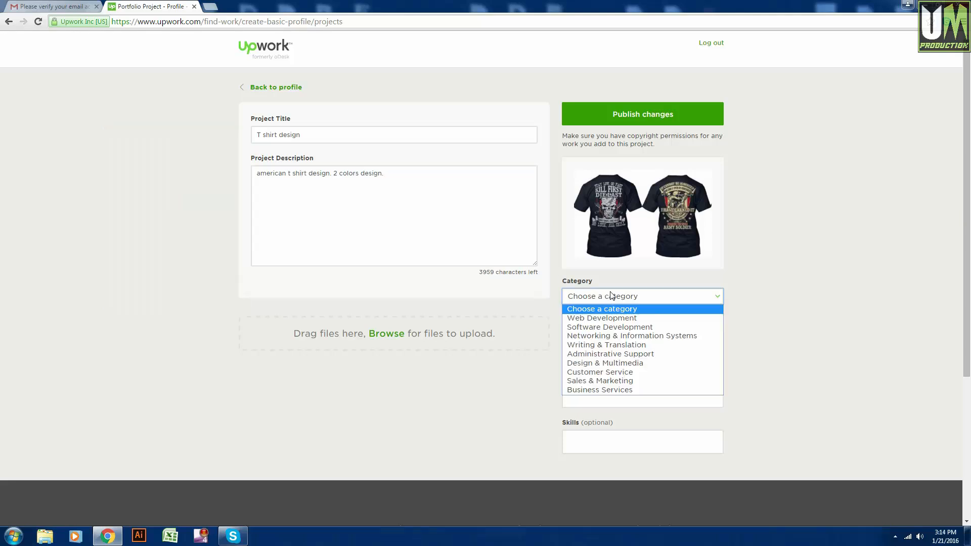
pyautogui.click(612, 364)
pyautogui.click(602, 323)
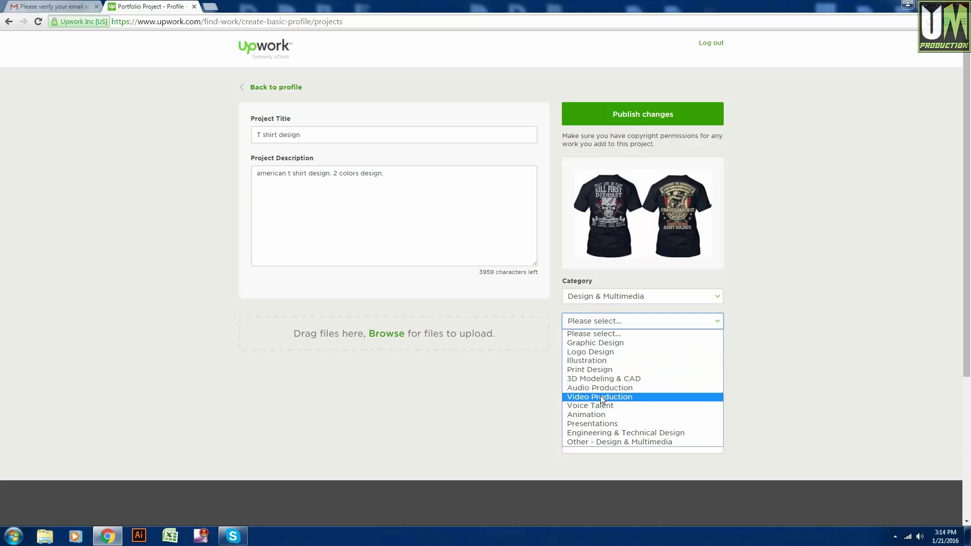
pyautogui.click(599, 343)
pyautogui.scroll(-1, 655, 357)
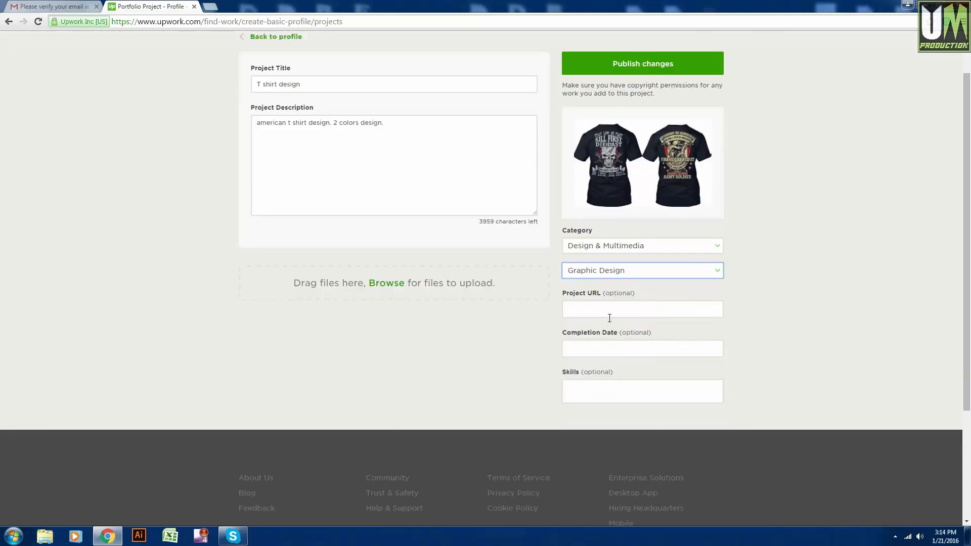
pyautogui.click(611, 309)
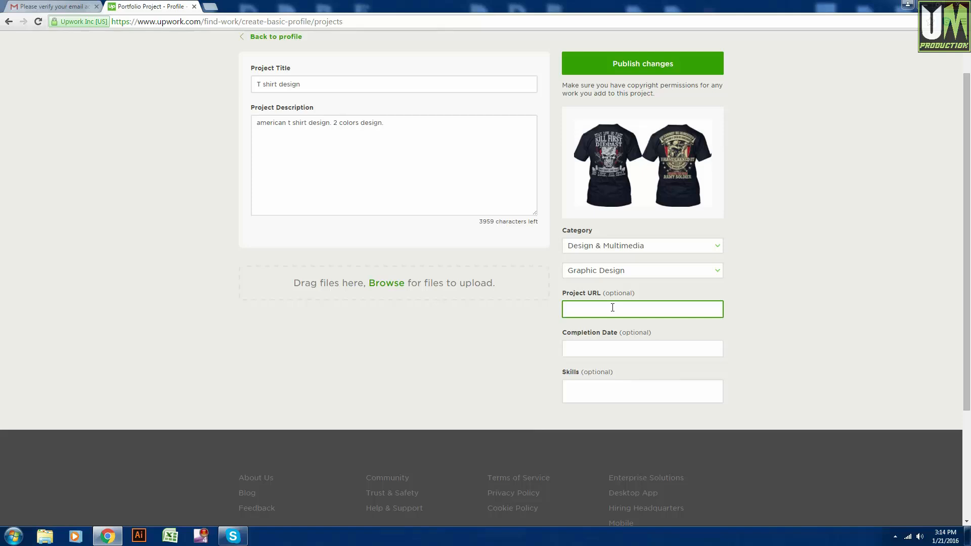
pyautogui.click(601, 352)
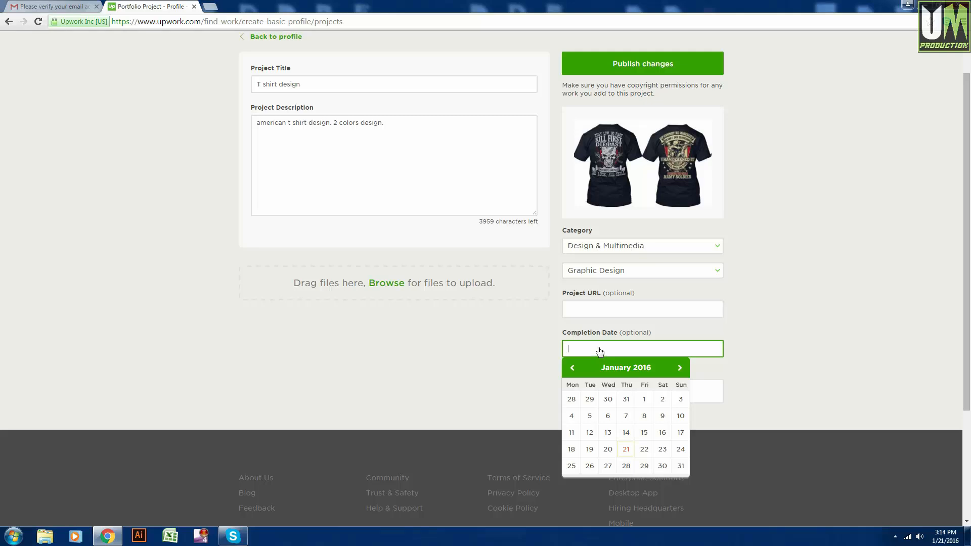
pyautogui.click(626, 449)
# Add adobe-photoshop and adobe-illustrator as the project's skills.
pyautogui.click(595, 388)
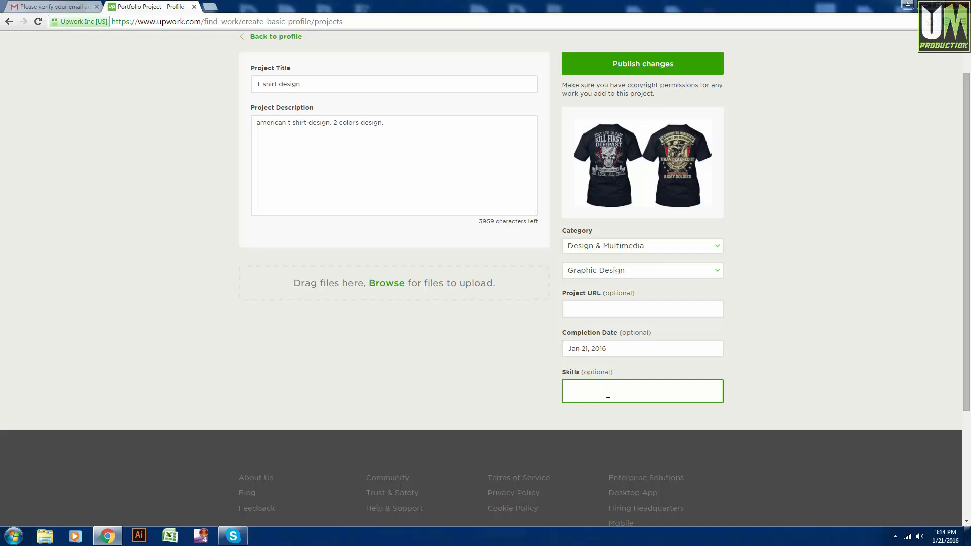
pyautogui.write('adobe il')
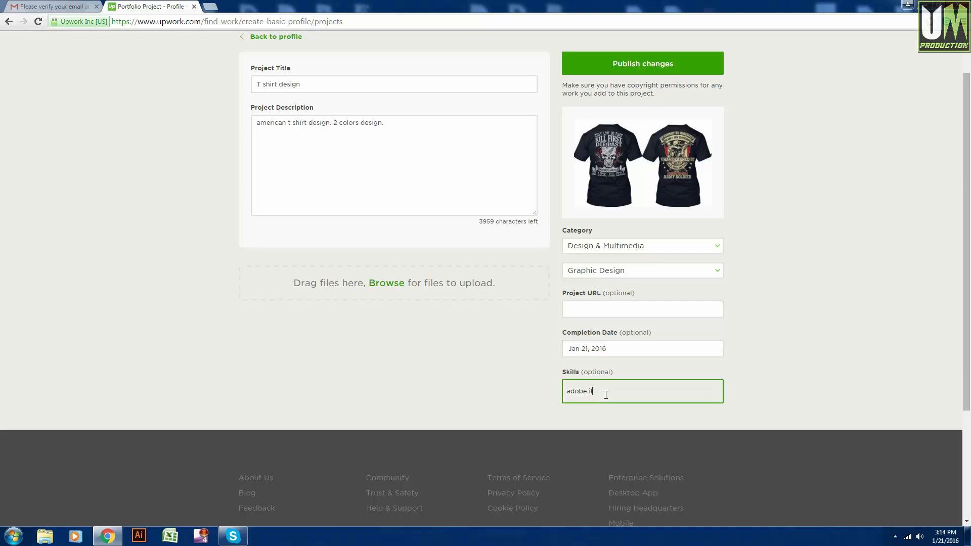
pyautogui.press('BackSpace')
pyautogui.press('BackSpace')
pyautogui.press('BackSpace')
pyautogui.press('Return')
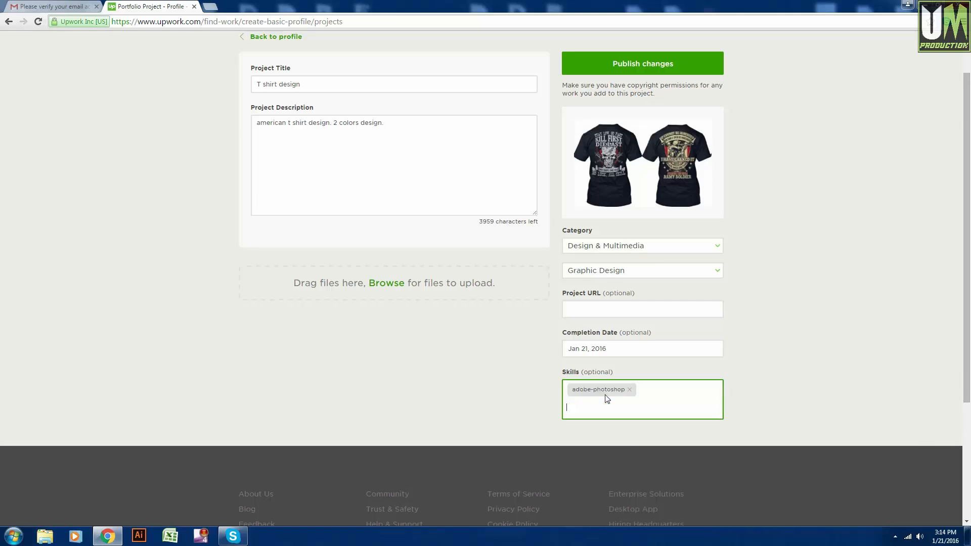
pyautogui.write('illustrator')
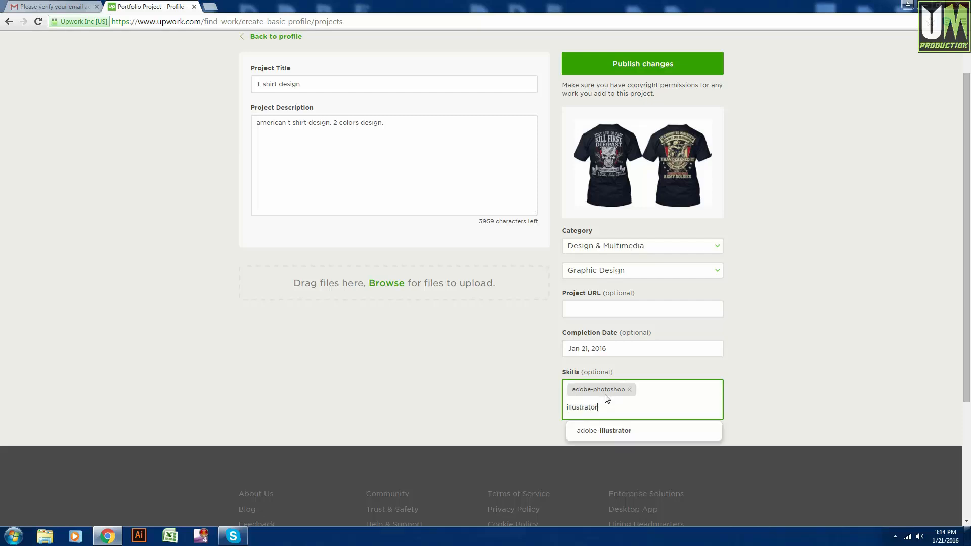
pyautogui.press('Down')
pyautogui.press('Return')
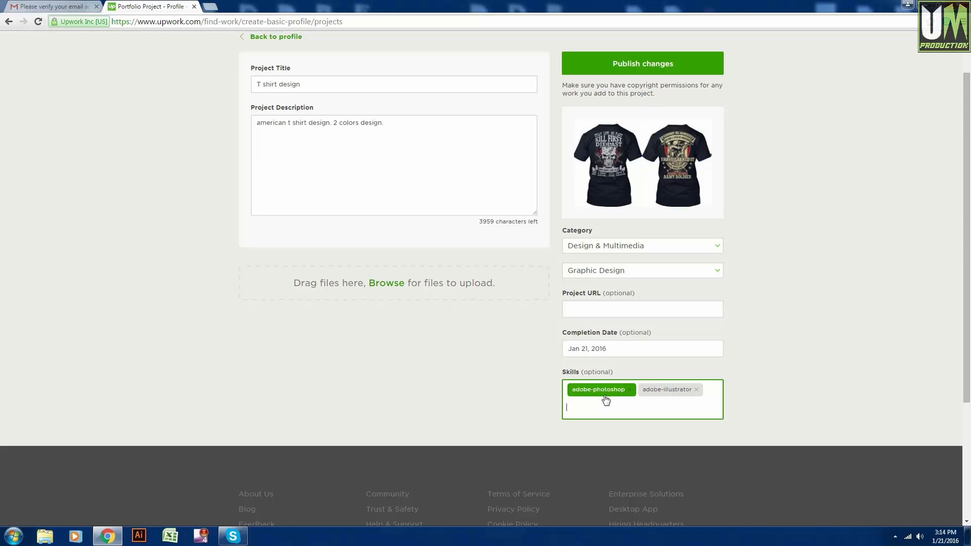
pyautogui.scroll(1, 602, 385)
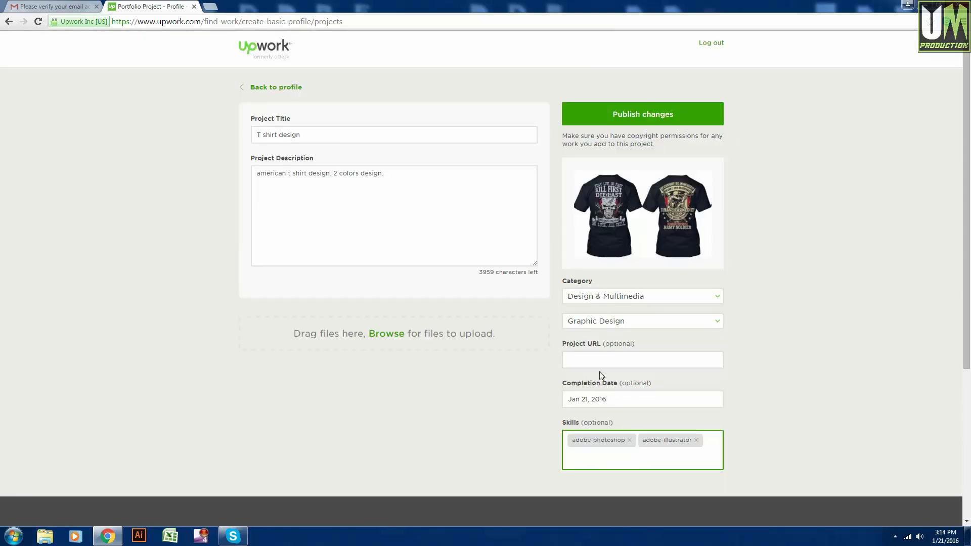
# Publish the T shirt design portfolio project.
pyautogui.click(639, 115)
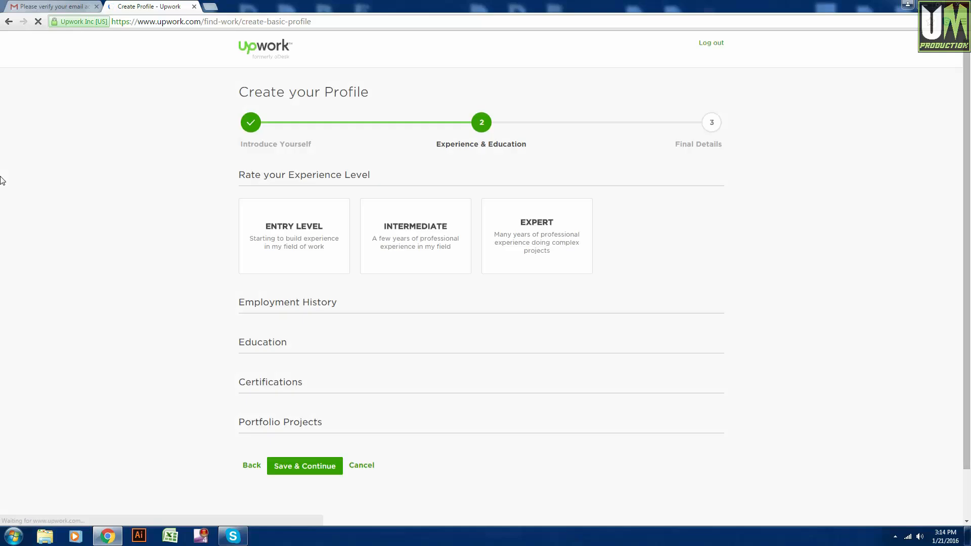
pyautogui.scroll(-4, 5, 185)
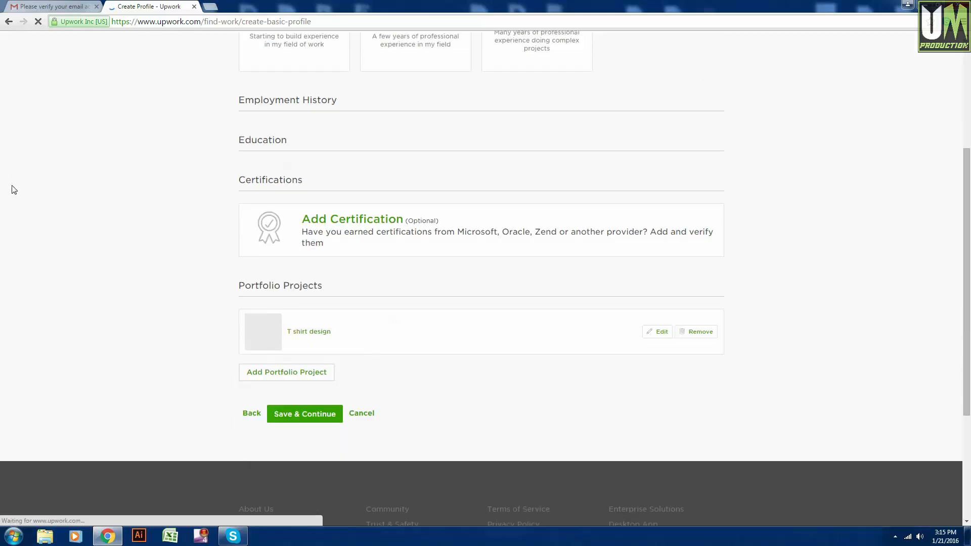
pyautogui.scroll(3, 58, 238)
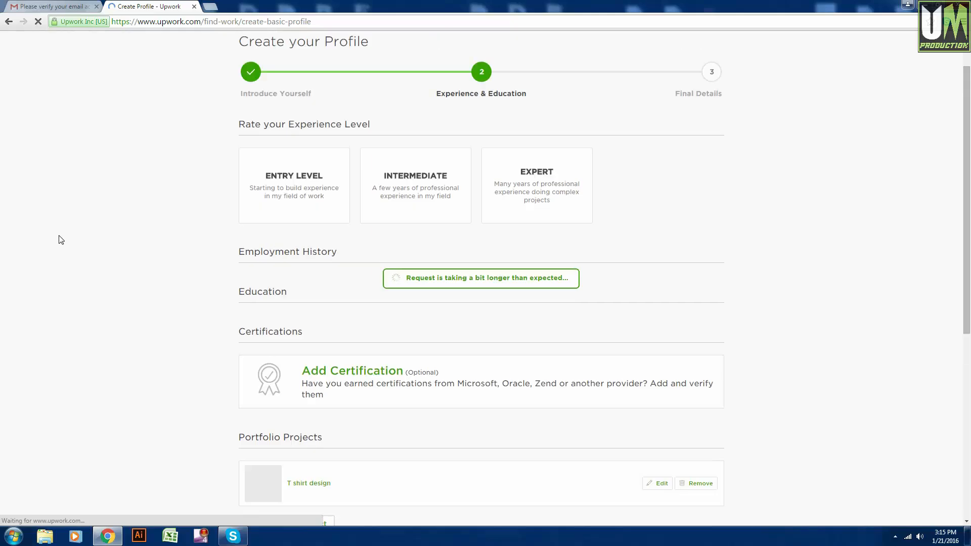
pyautogui.scroll(-6, 61, 238)
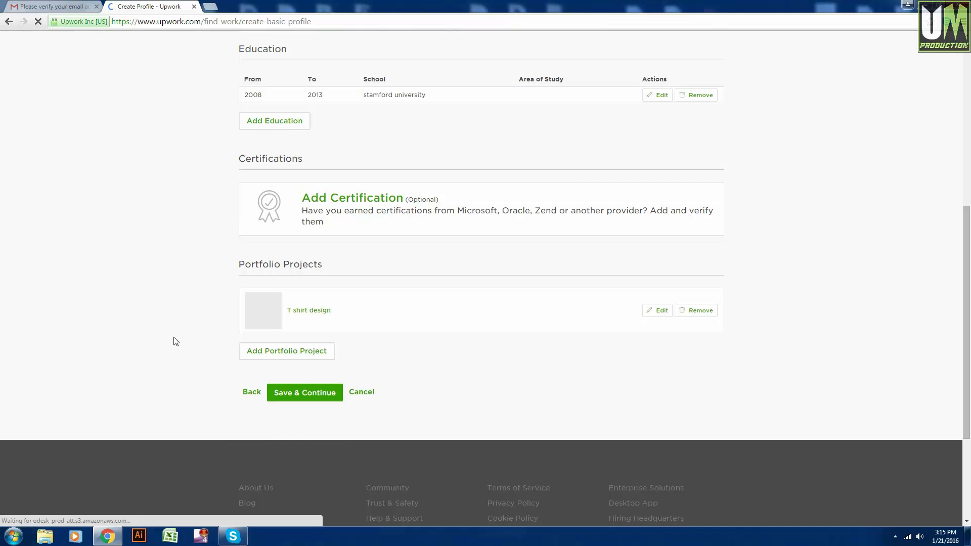
# Attempt to save the step, then rate the experience level as Expert.
pyautogui.click(309, 398)
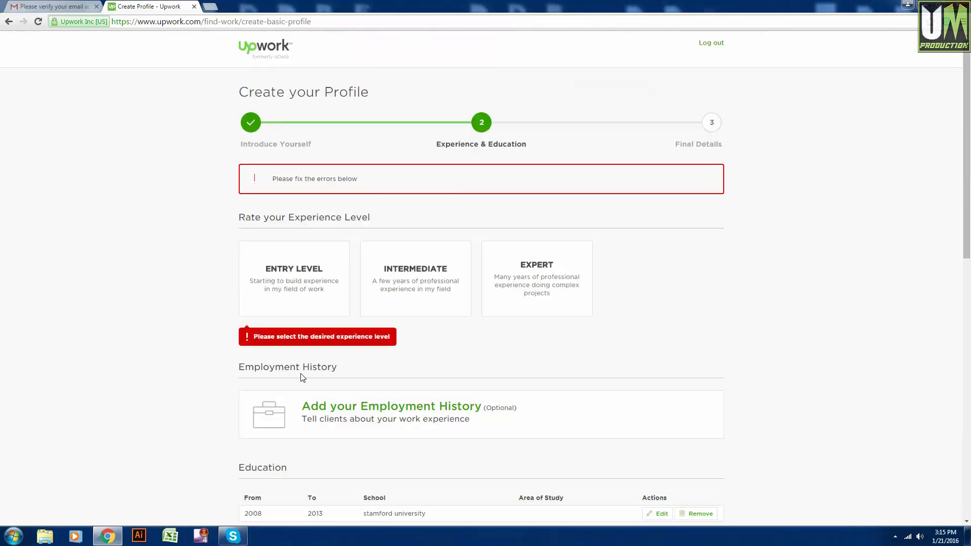
pyautogui.click(521, 298)
pyautogui.scroll(-5, 152, 334)
pyautogui.scroll(-3, 160, 337)
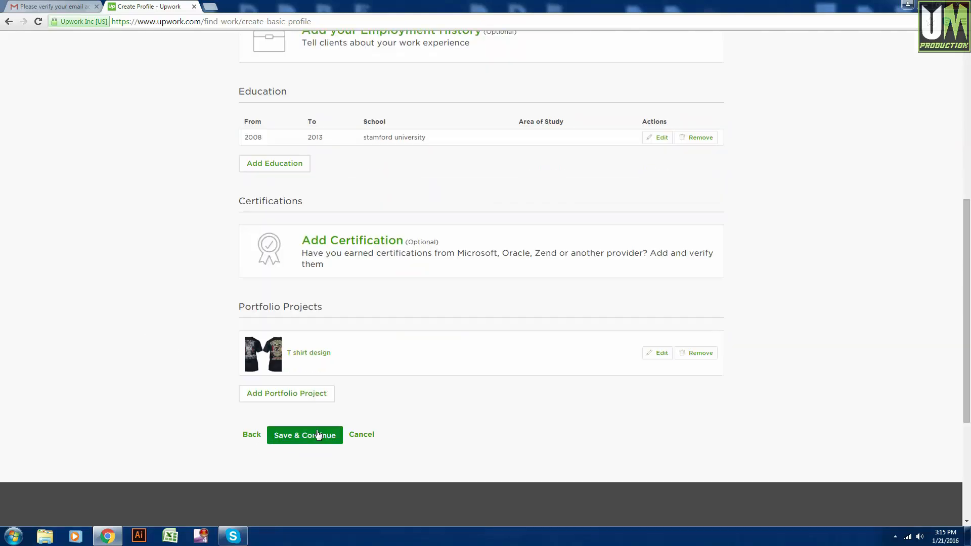
# Continue to Final Details and set a $10.00/hr billing rate, giving $9.00/hr estimated earnings.
pyautogui.click(311, 438)
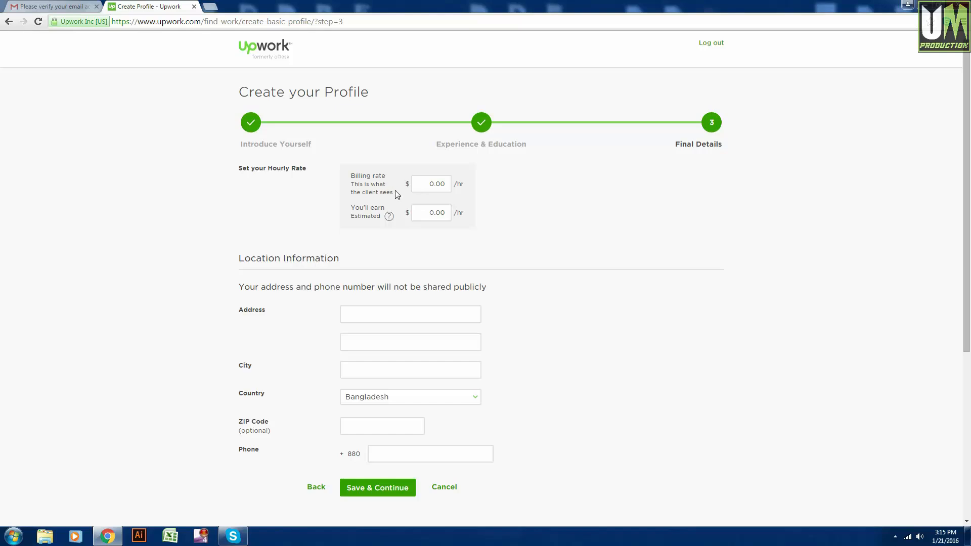
pyautogui.click(420, 186)
pyautogui.write('10')
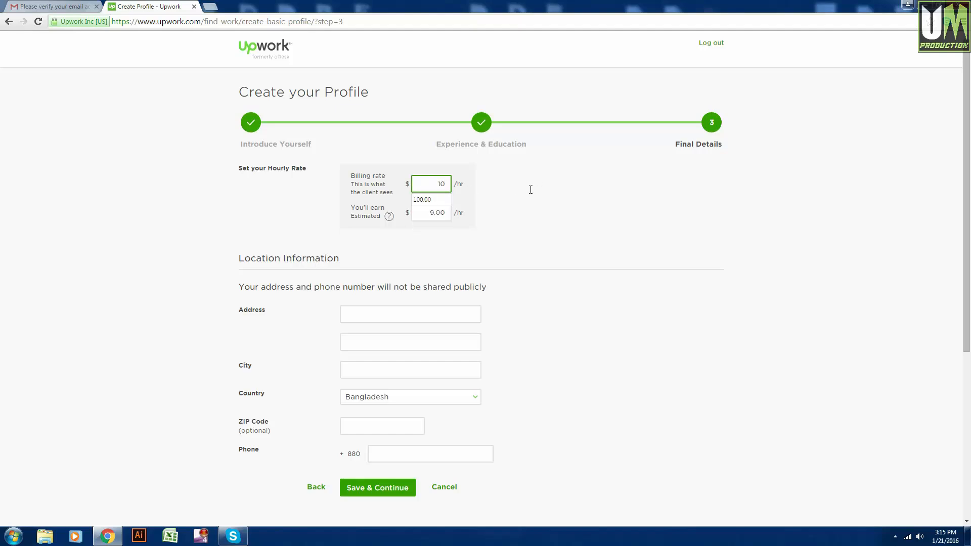
pyautogui.click(531, 190)
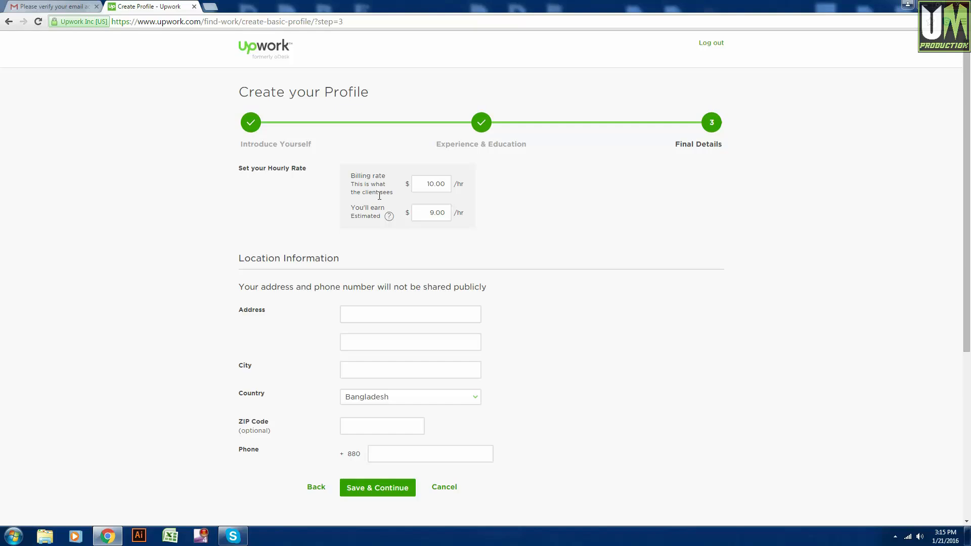
pyautogui.click(428, 184)
pyautogui.click(434, 217)
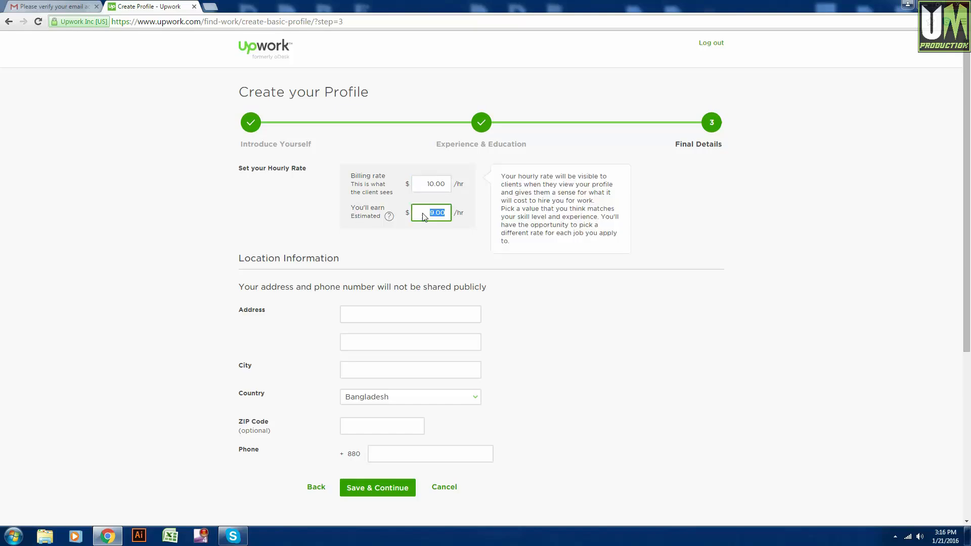
pyautogui.click(445, 241)
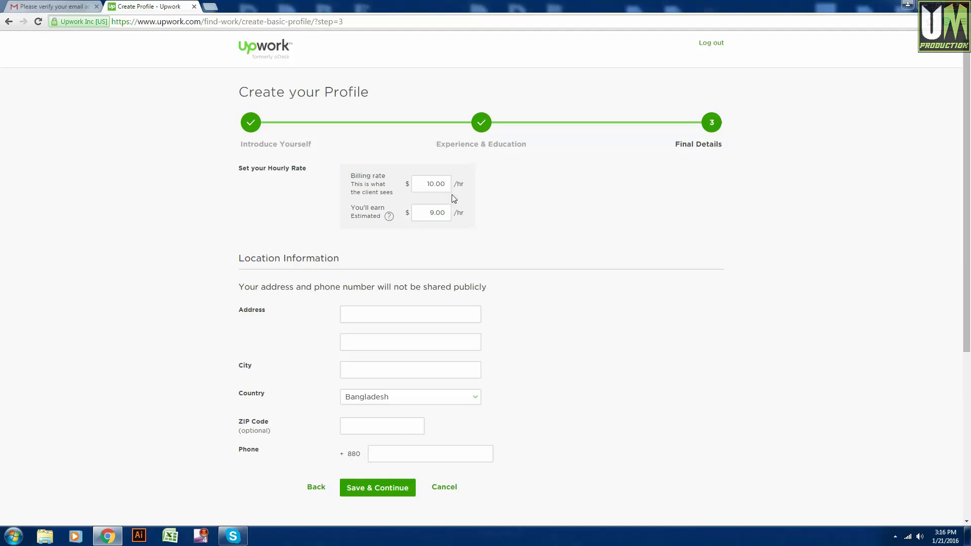
# Enter the street address in the location section and save the final details.
pyautogui.scroll(-2, 453, 198)
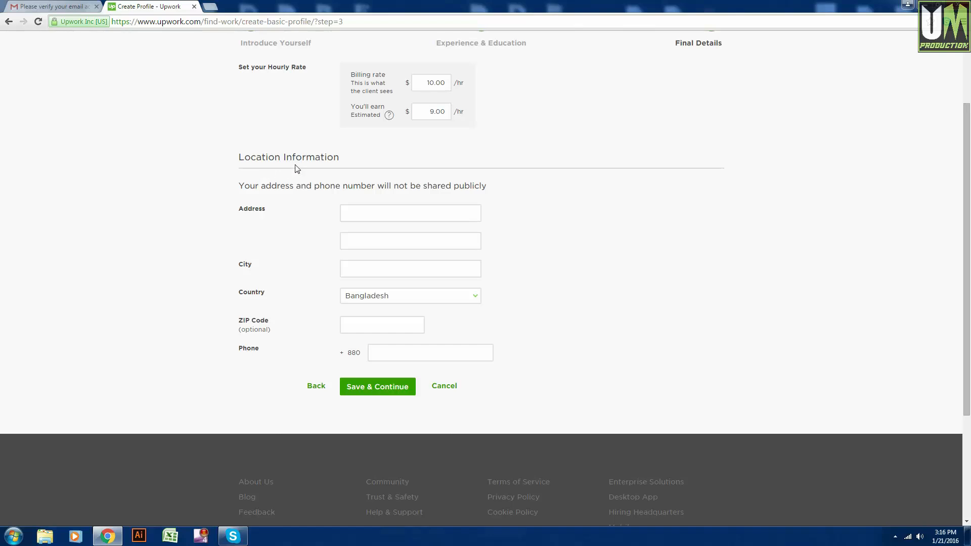
pyautogui.scroll(-1, 314, 166)
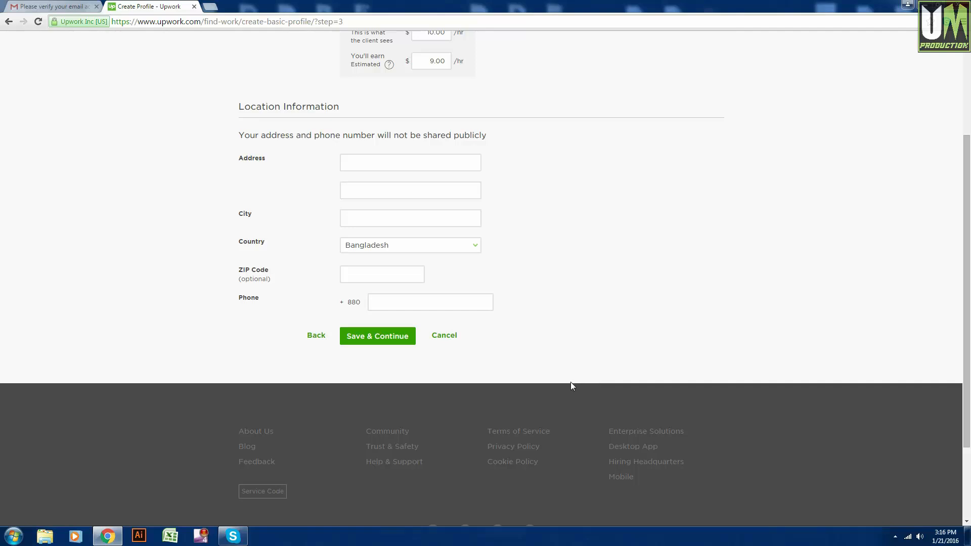
pyautogui.click(366, 161)
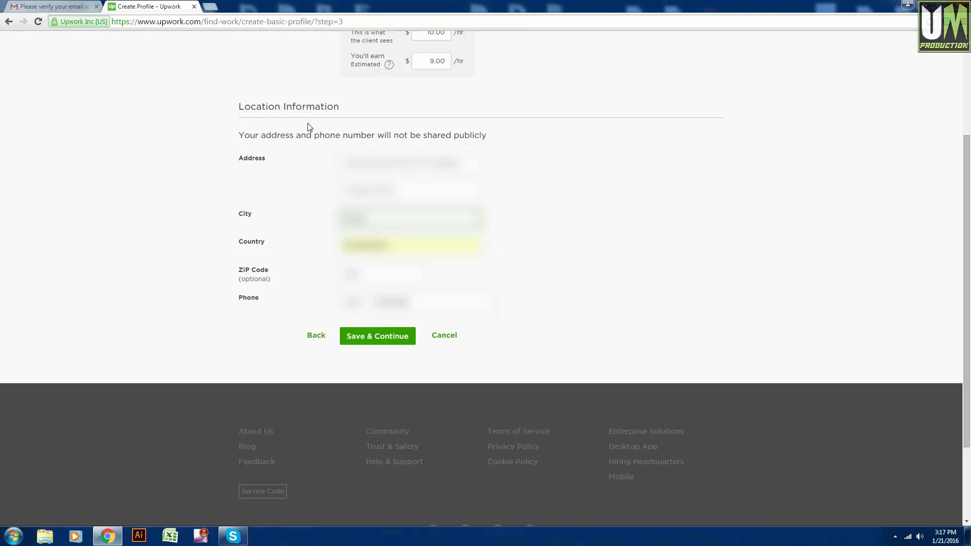
pyautogui.click(385, 339)
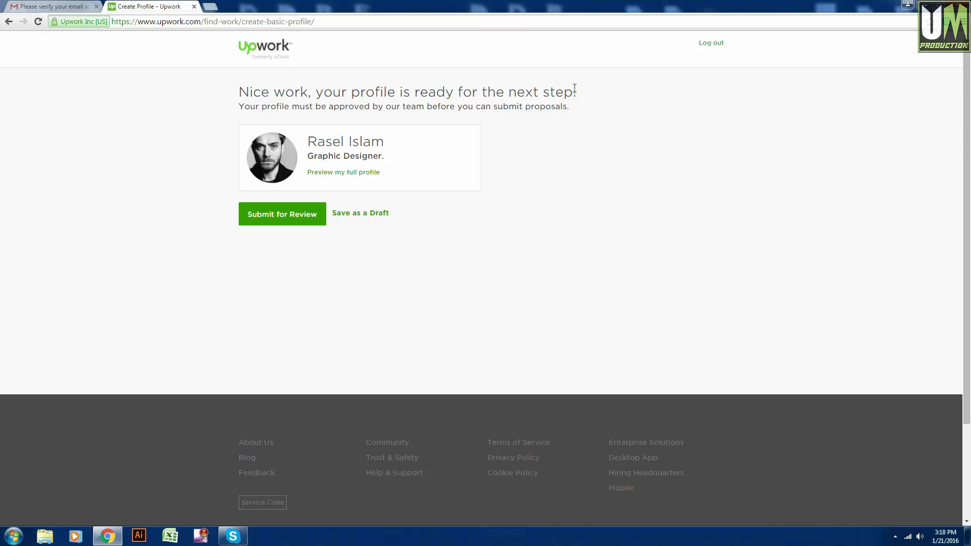
# Submit the profile for review.
pyautogui.click(284, 220)
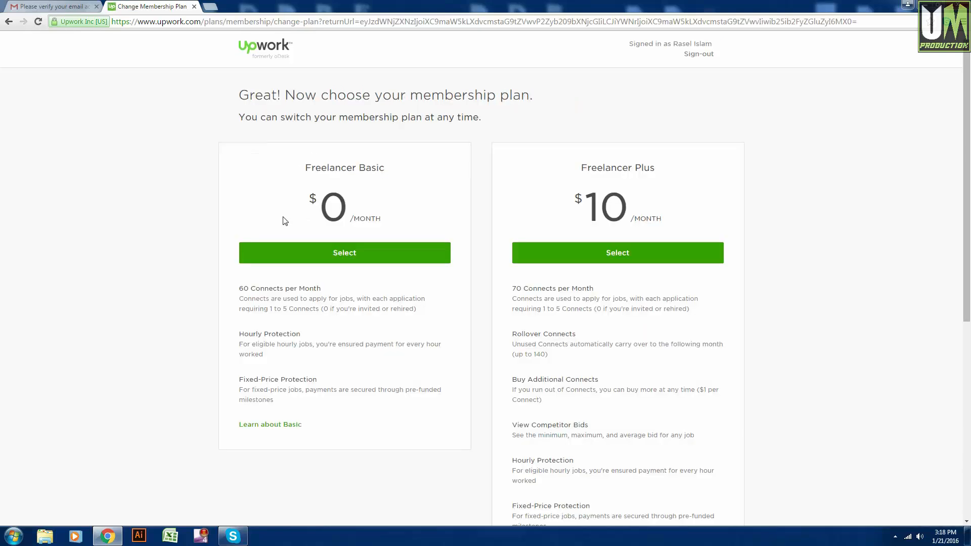
pyautogui.scroll(-1, 209, 166)
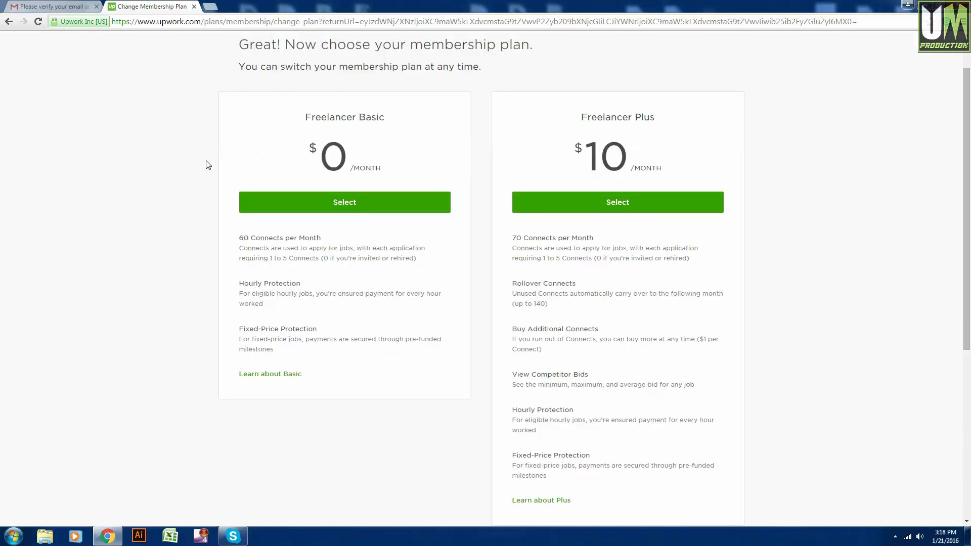
pyautogui.scroll(1, 206, 164)
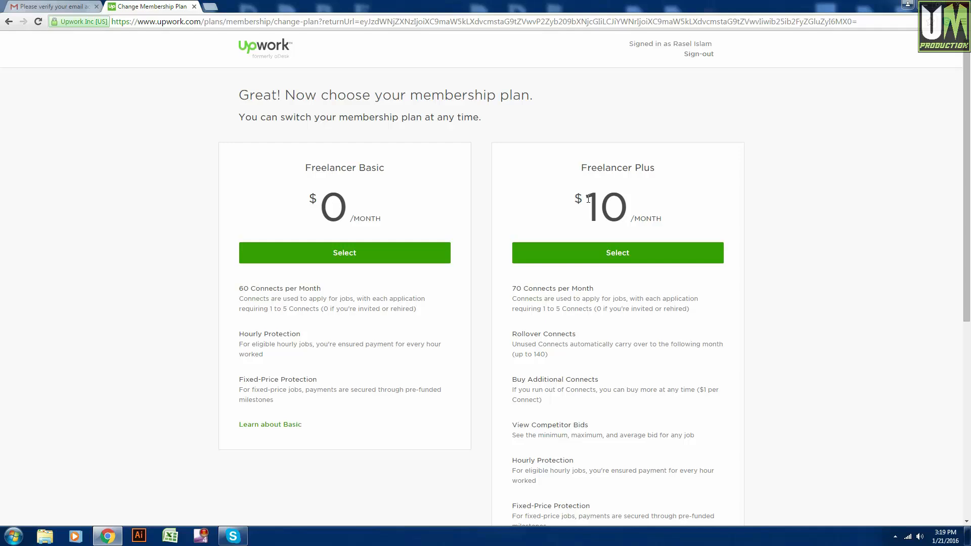
pyautogui.doubleClick(515, 288)
pyautogui.scroll(-6, 605, 288)
pyautogui.scroll(6, 605, 286)
# Choose the free Freelancer Basic plan, then open Add Work History from the profile panel.
pyautogui.click(361, 253)
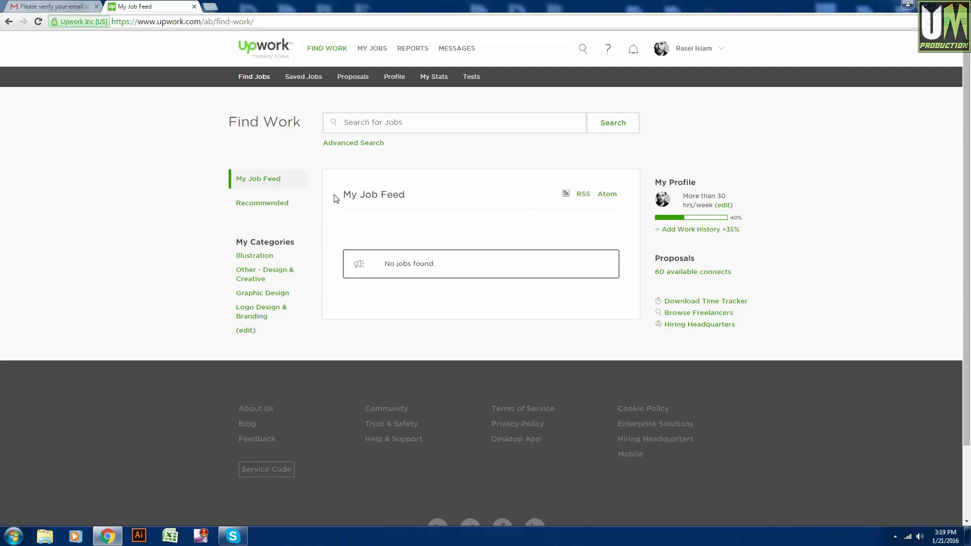
pyautogui.scroll(-2, 351, 185)
pyautogui.scroll(2, 611, 307)
pyautogui.moveTo(738, 218); pyautogui.dragTo(730, 218)
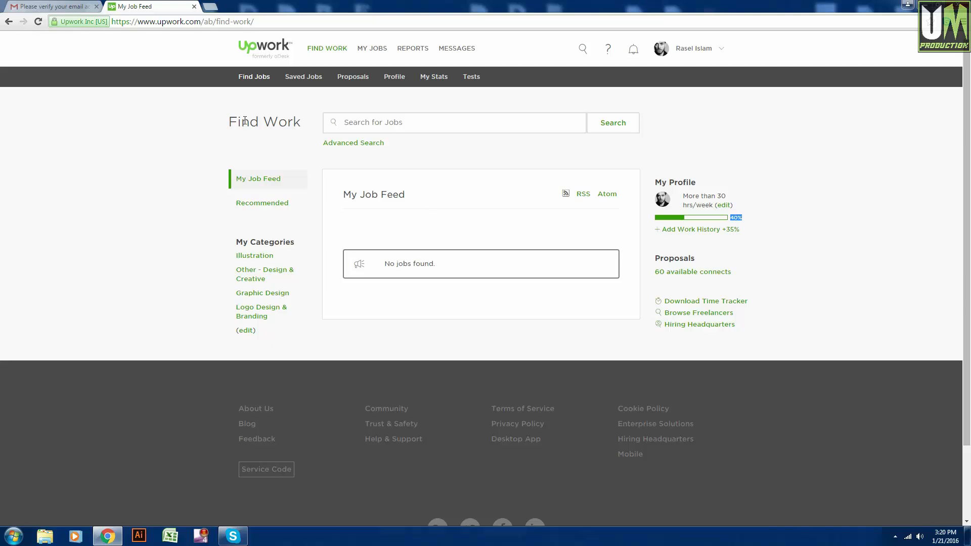
pyautogui.click(717, 236)
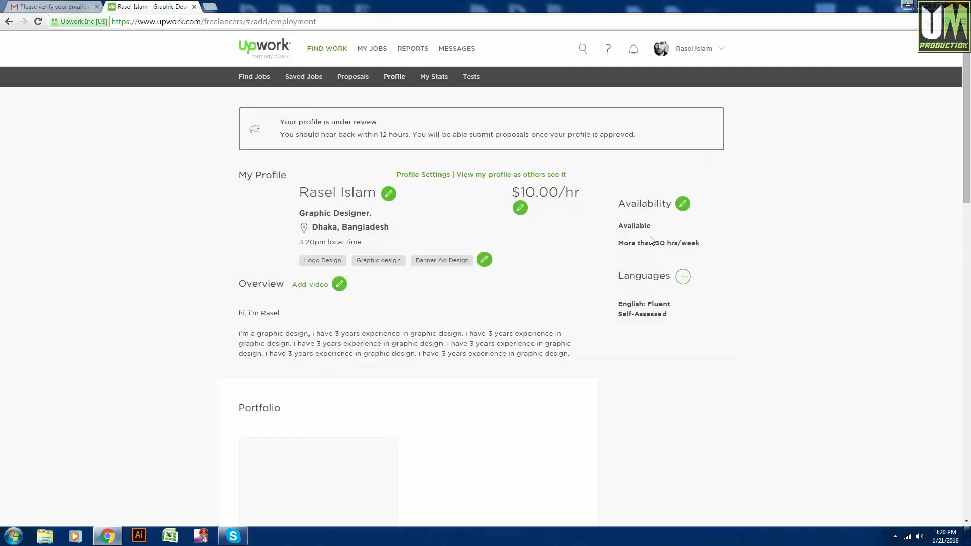
# Scroll down the under-review profile to check the $10.00/hr rate and T shirt design portfolio, then back up.
pyautogui.scroll(-1, 206, 264)
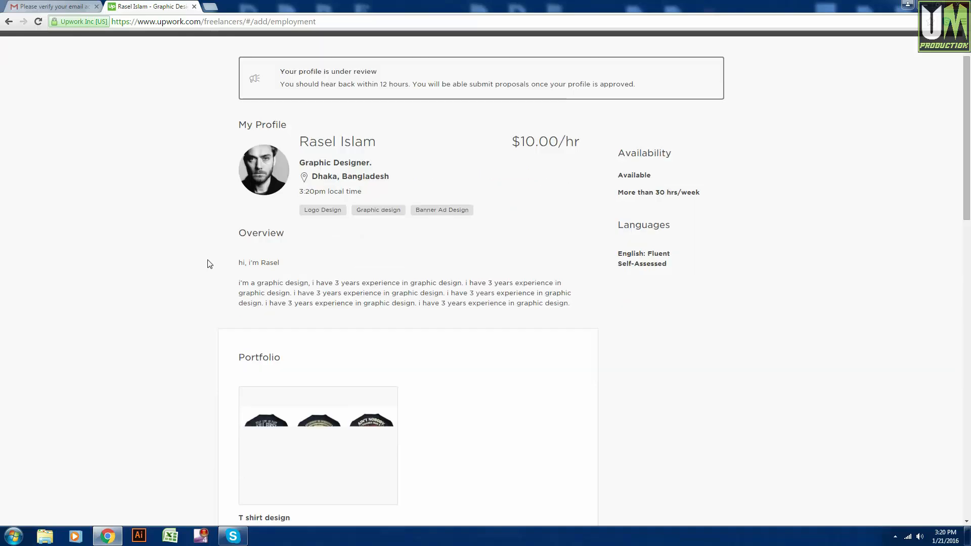
pyautogui.scroll(-4, 210, 264)
pyautogui.scroll(5, 210, 265)
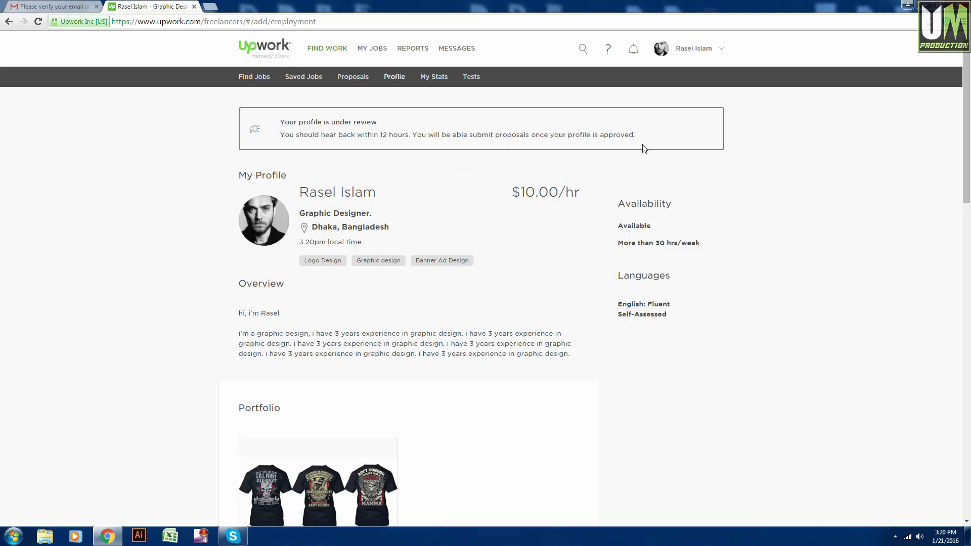
# Go back to the Find Work page's My Job Feed, showing no jobs and 60 available connects.
pyautogui.click(9, 22)
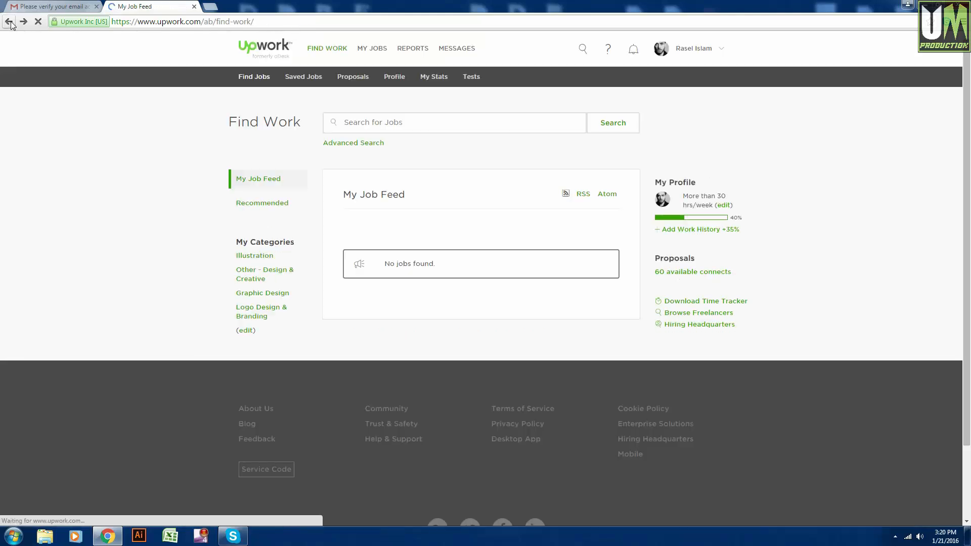